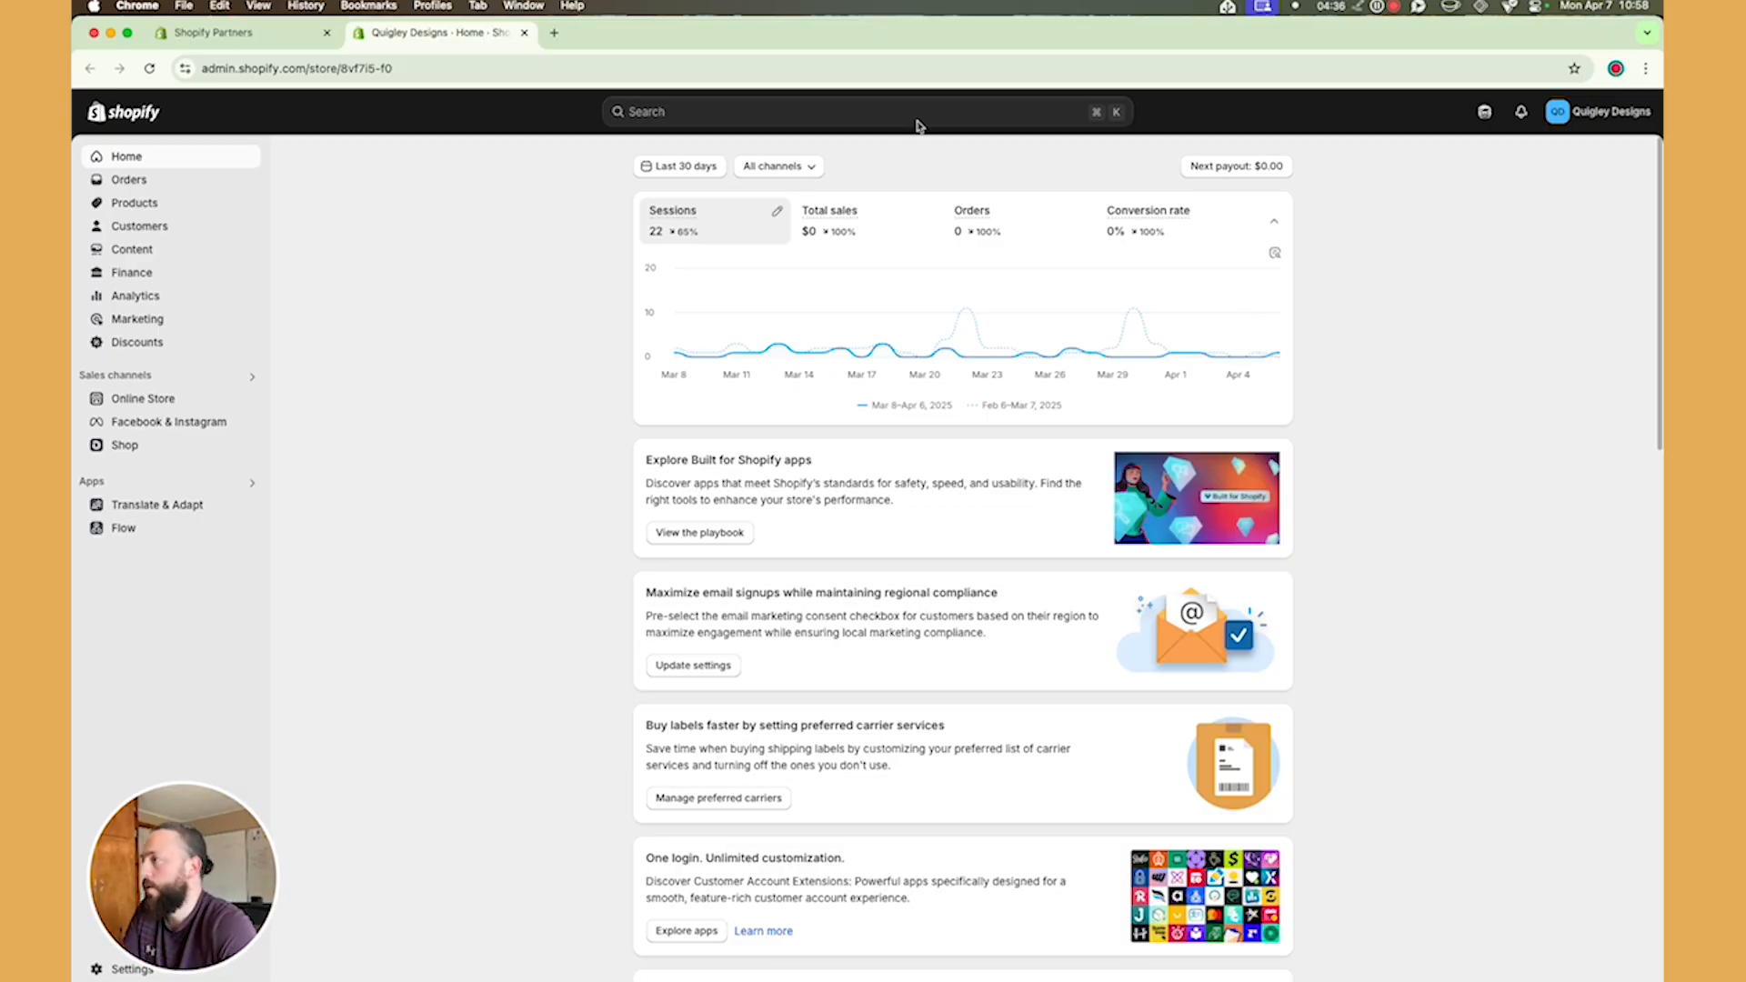
- Start adding a new product from the store's product list
click(176, 206)
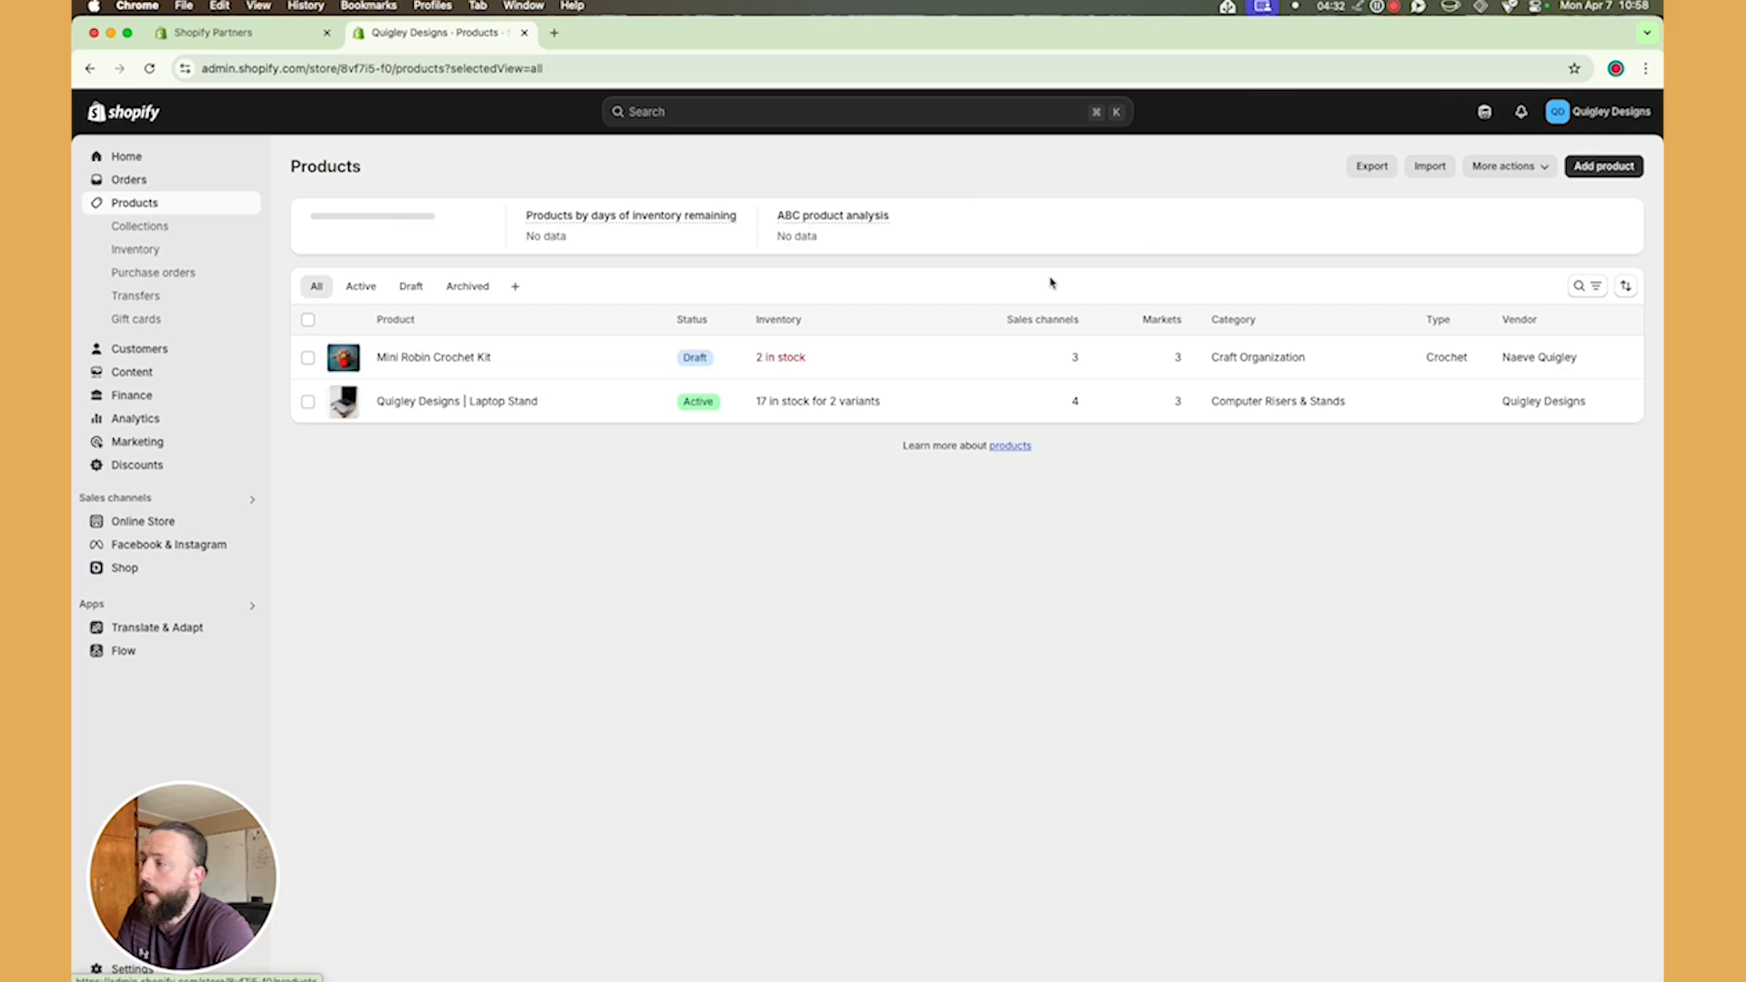
click(1606, 169)
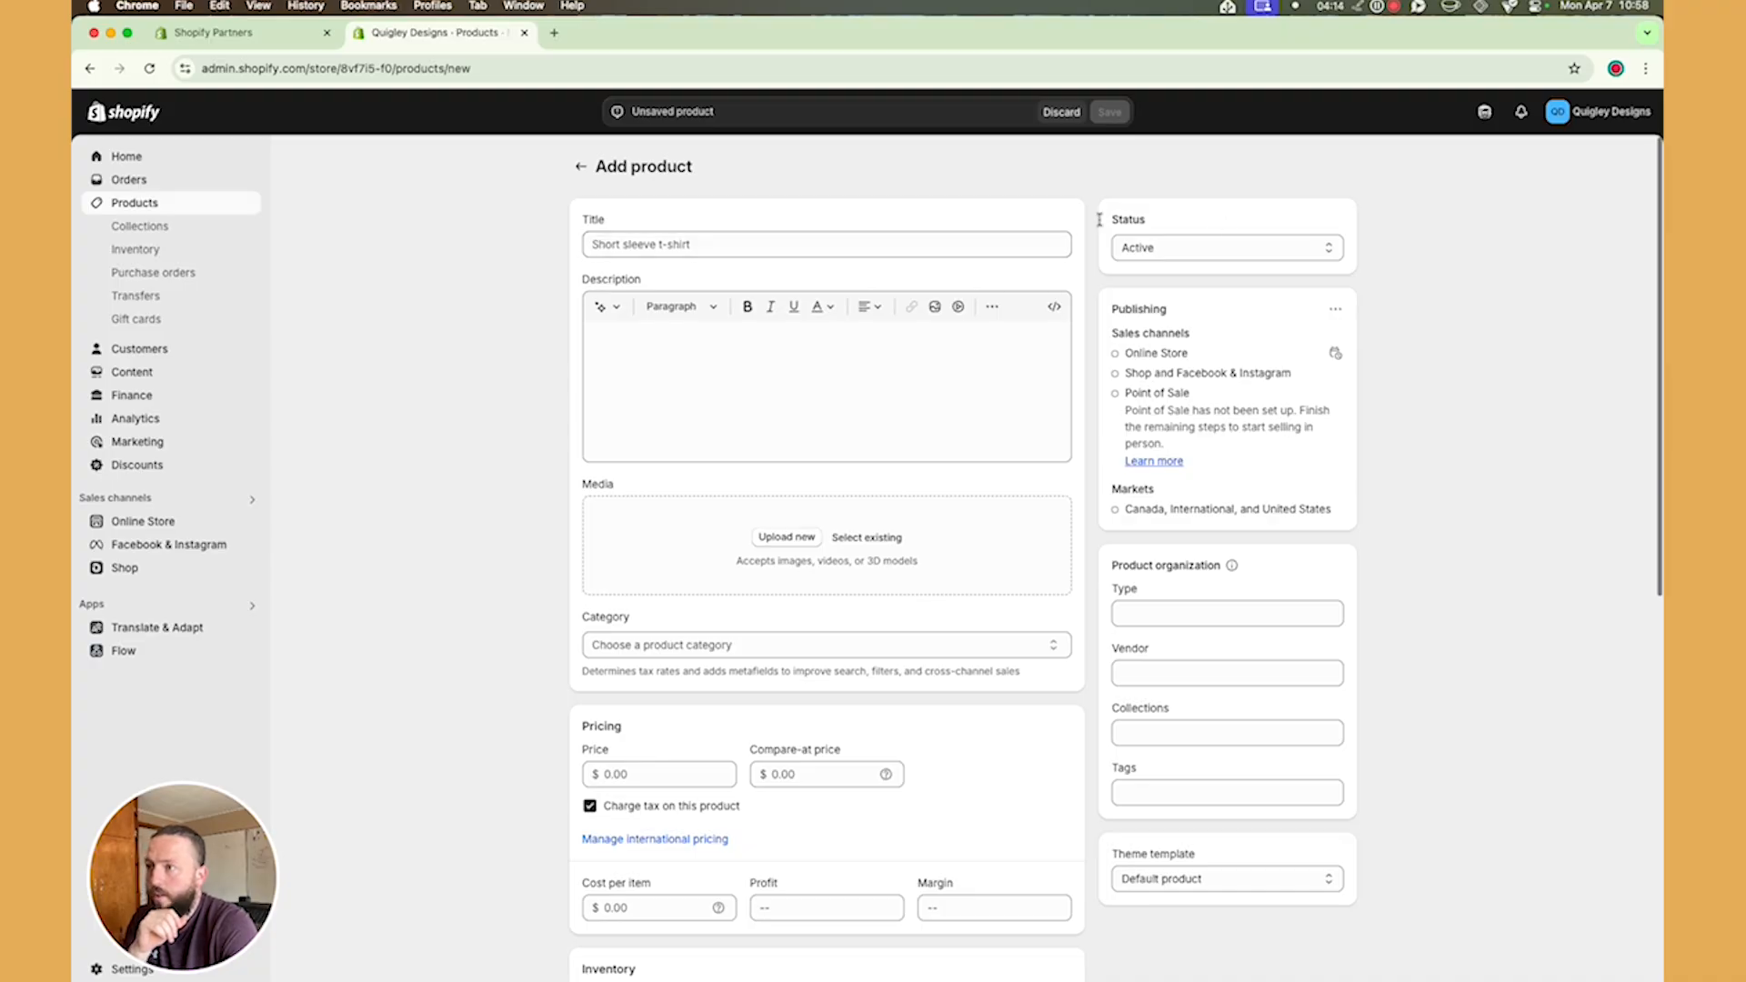
scroll(910, 793, down, 8)
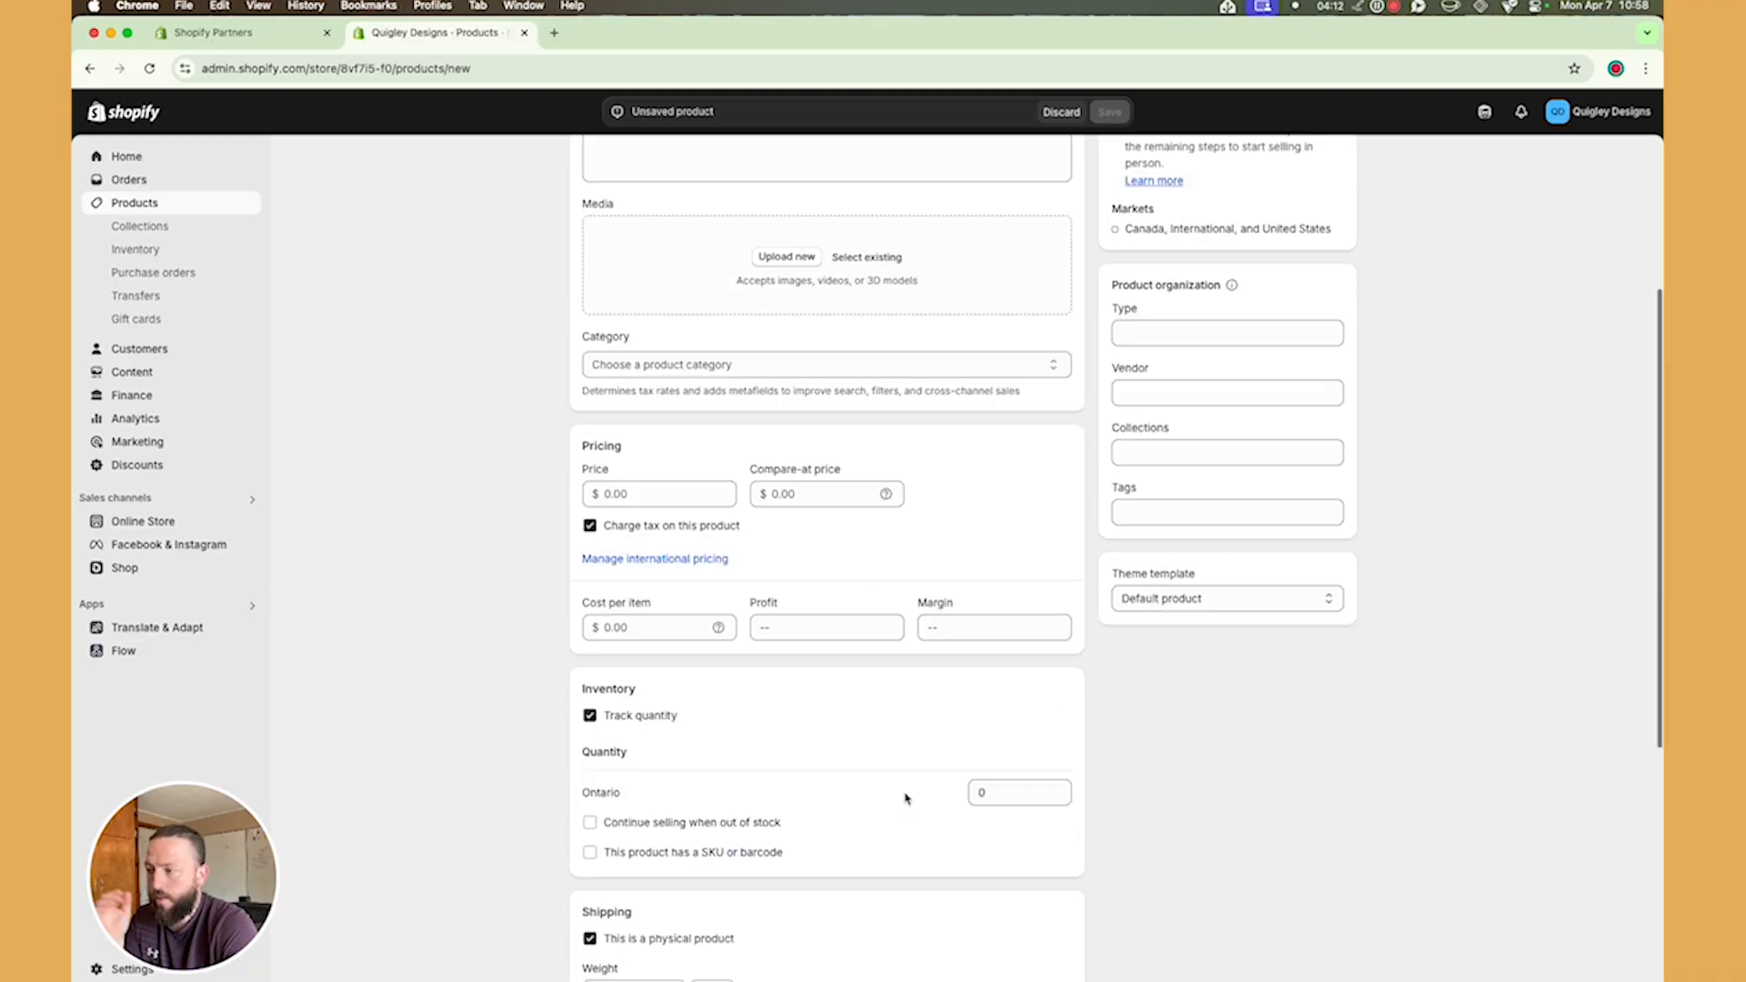
scroll(908, 786, up, 5)
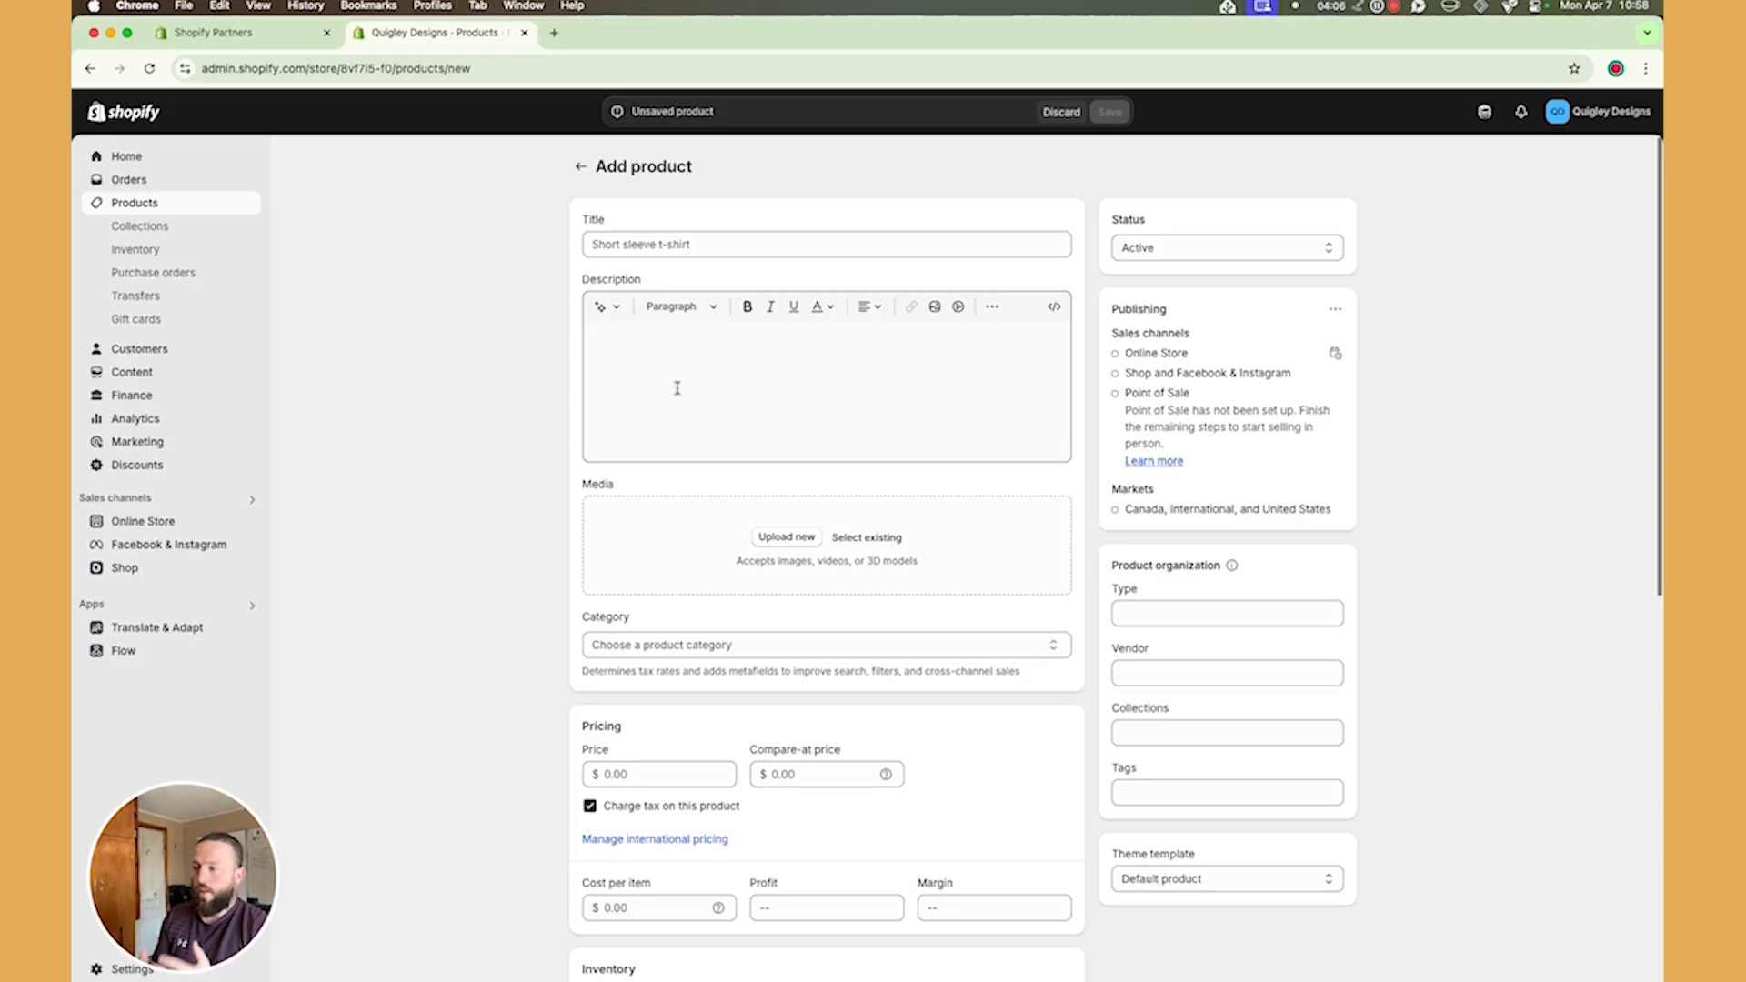
- Set the product title to "Title for the Product" and enter "Description" as its description
click(682, 247)
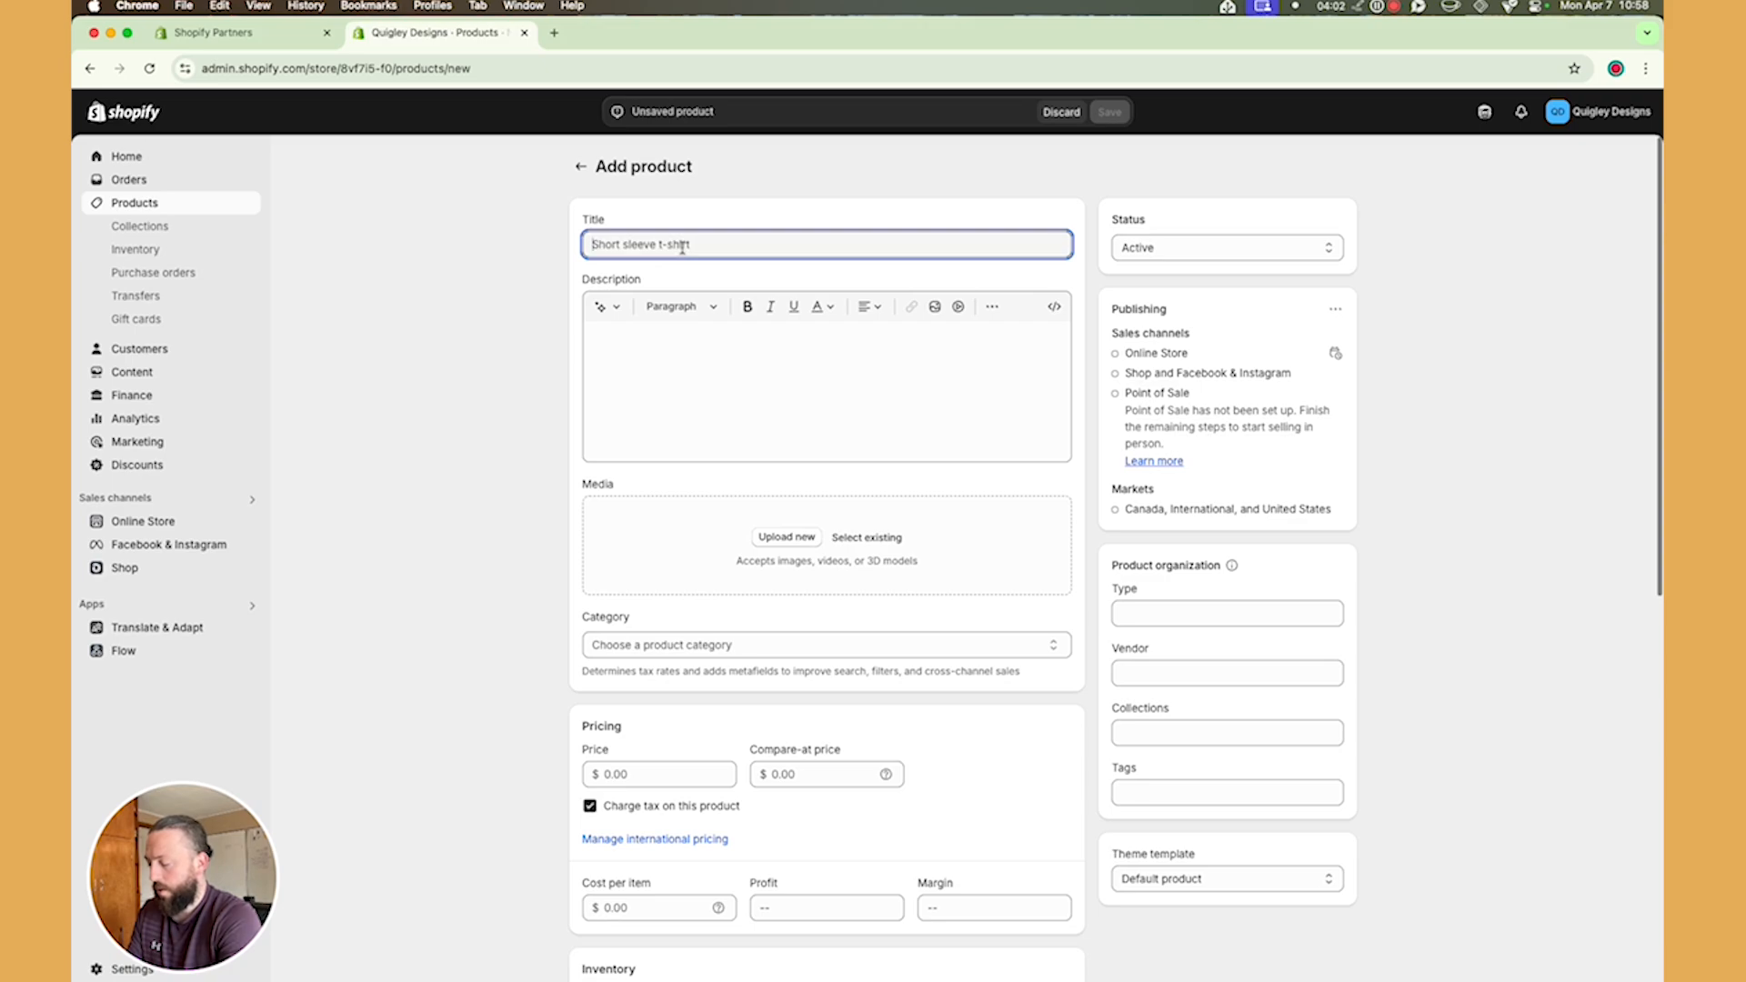
text(Title)
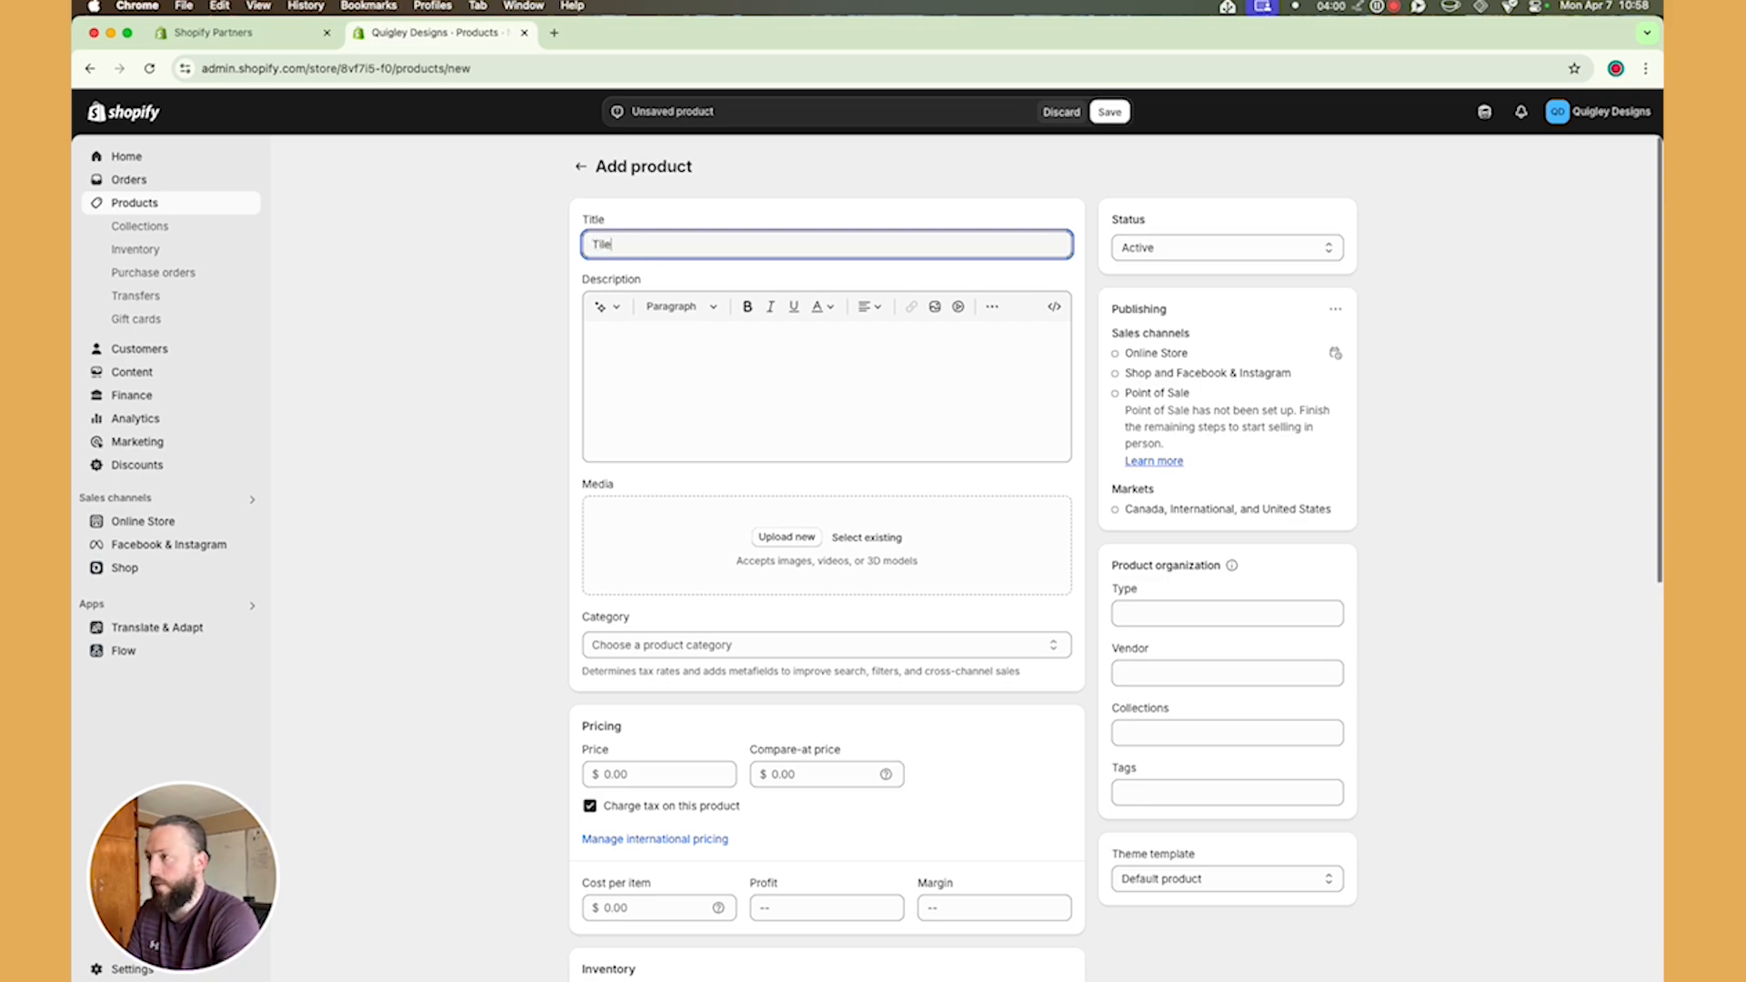
text( for the Product)
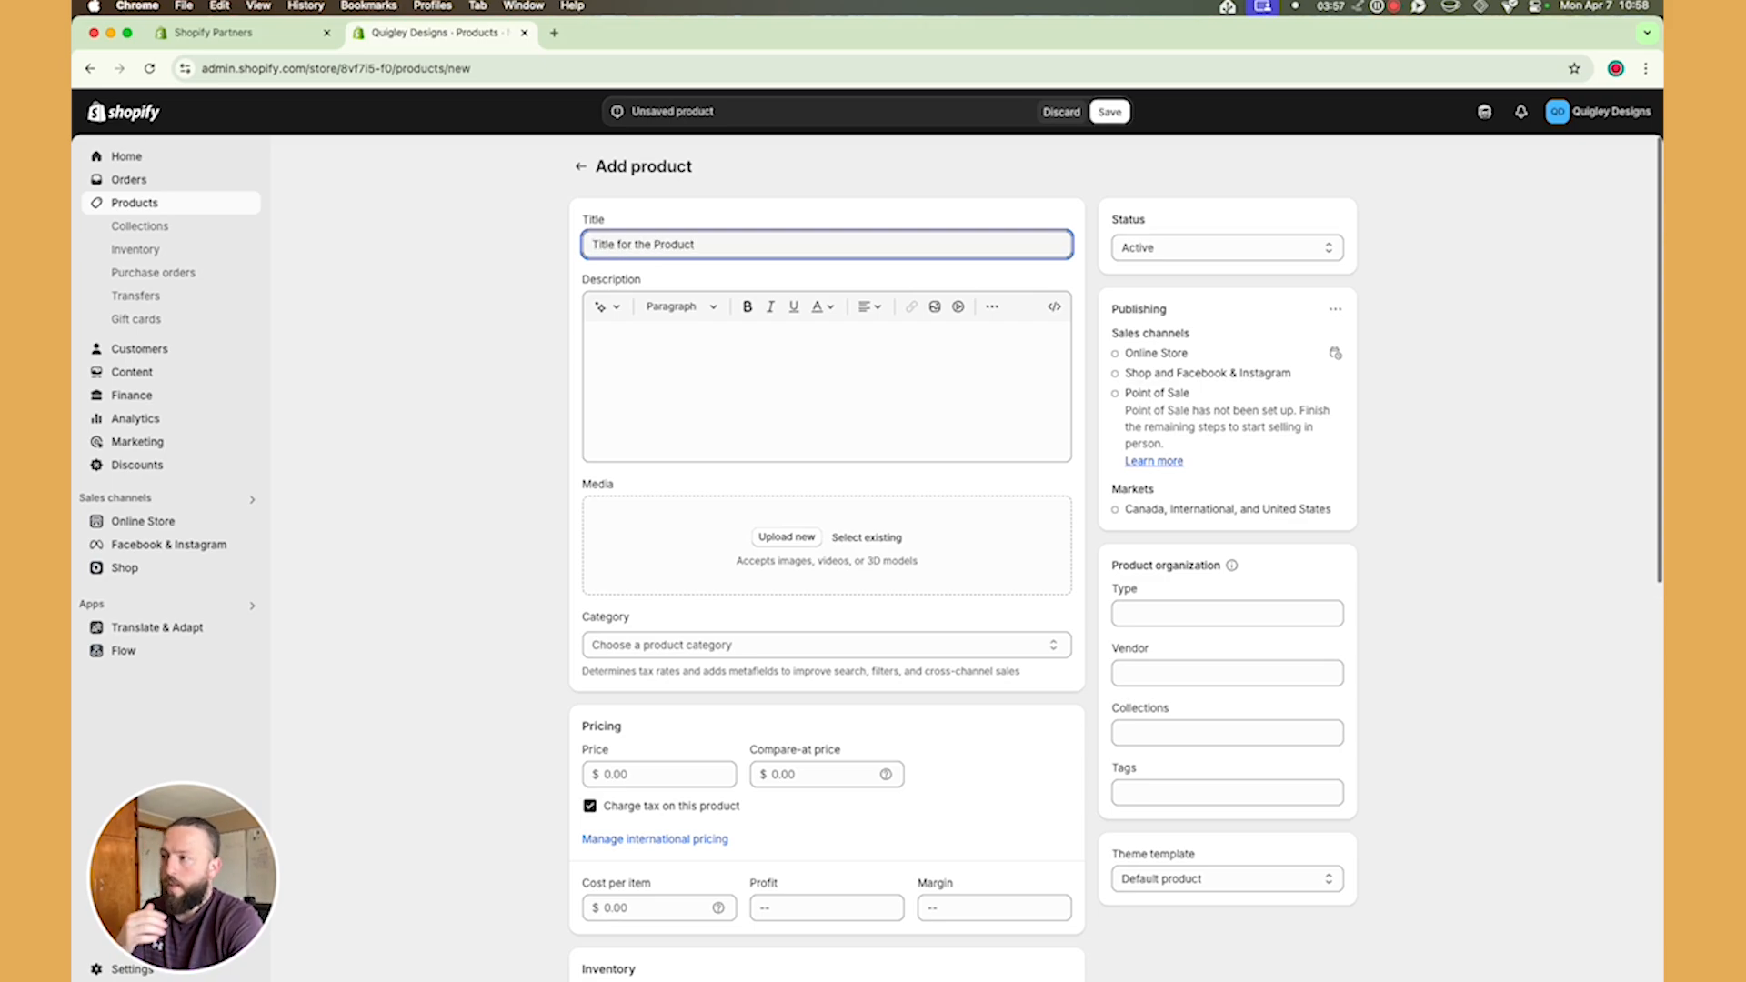
click(665, 380)
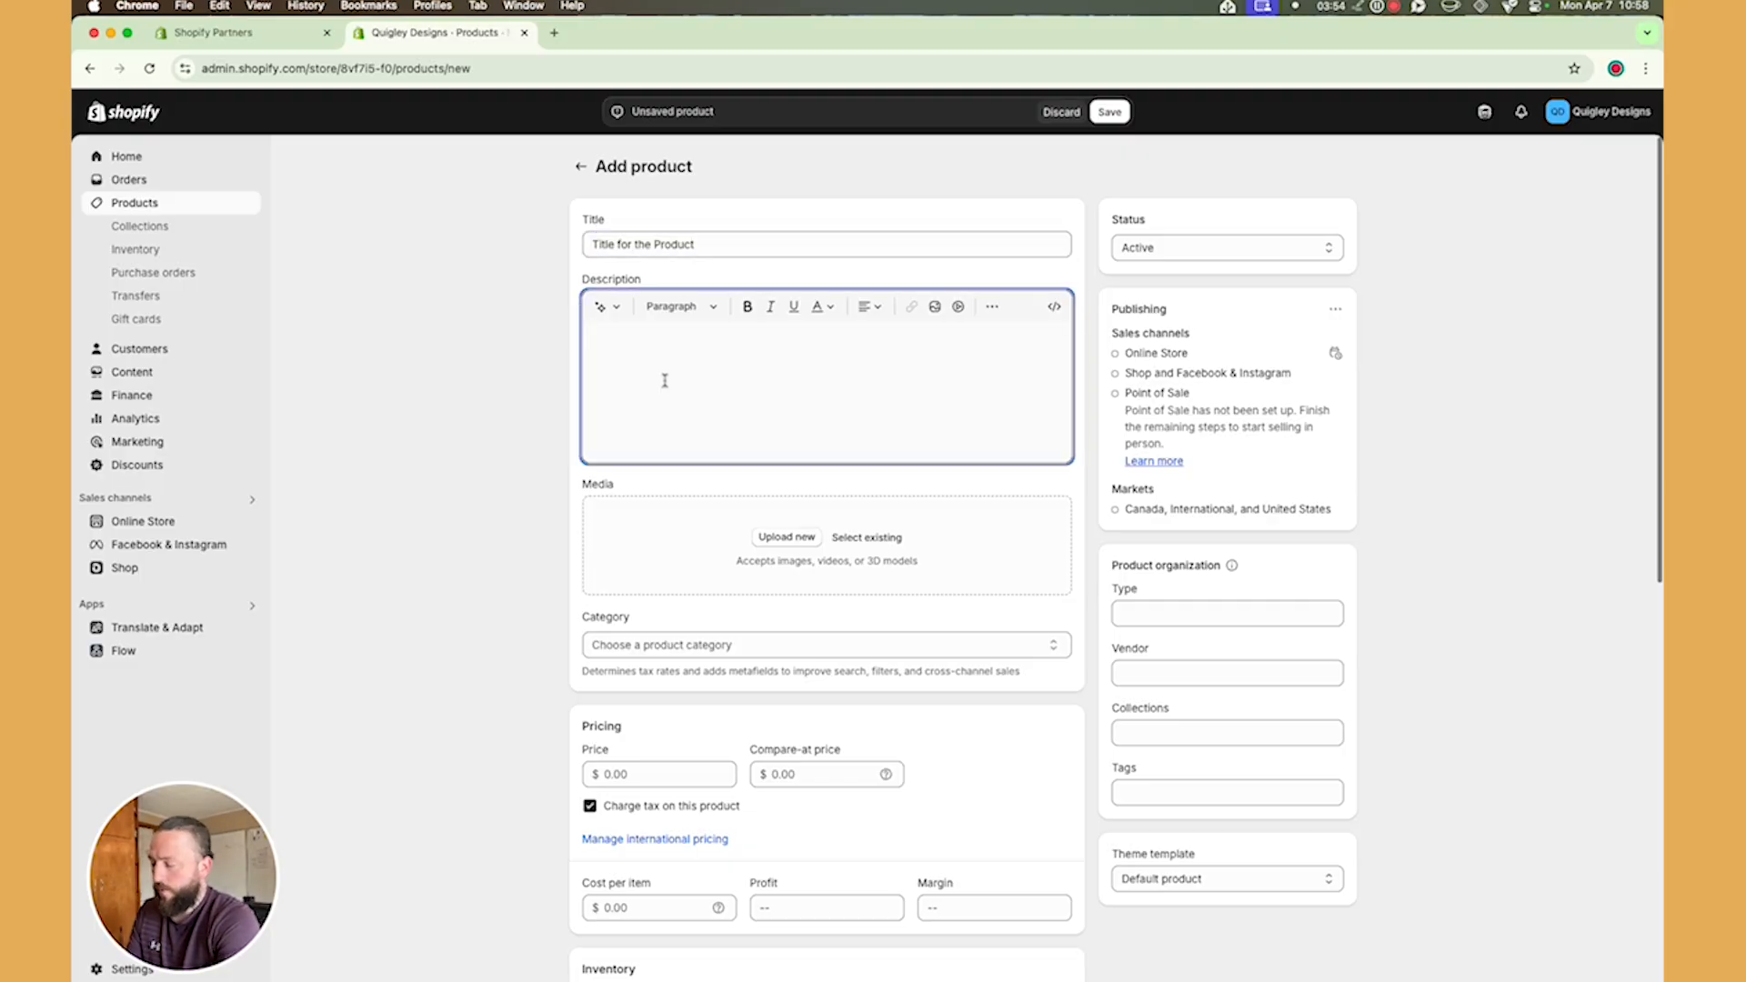
text(Description)
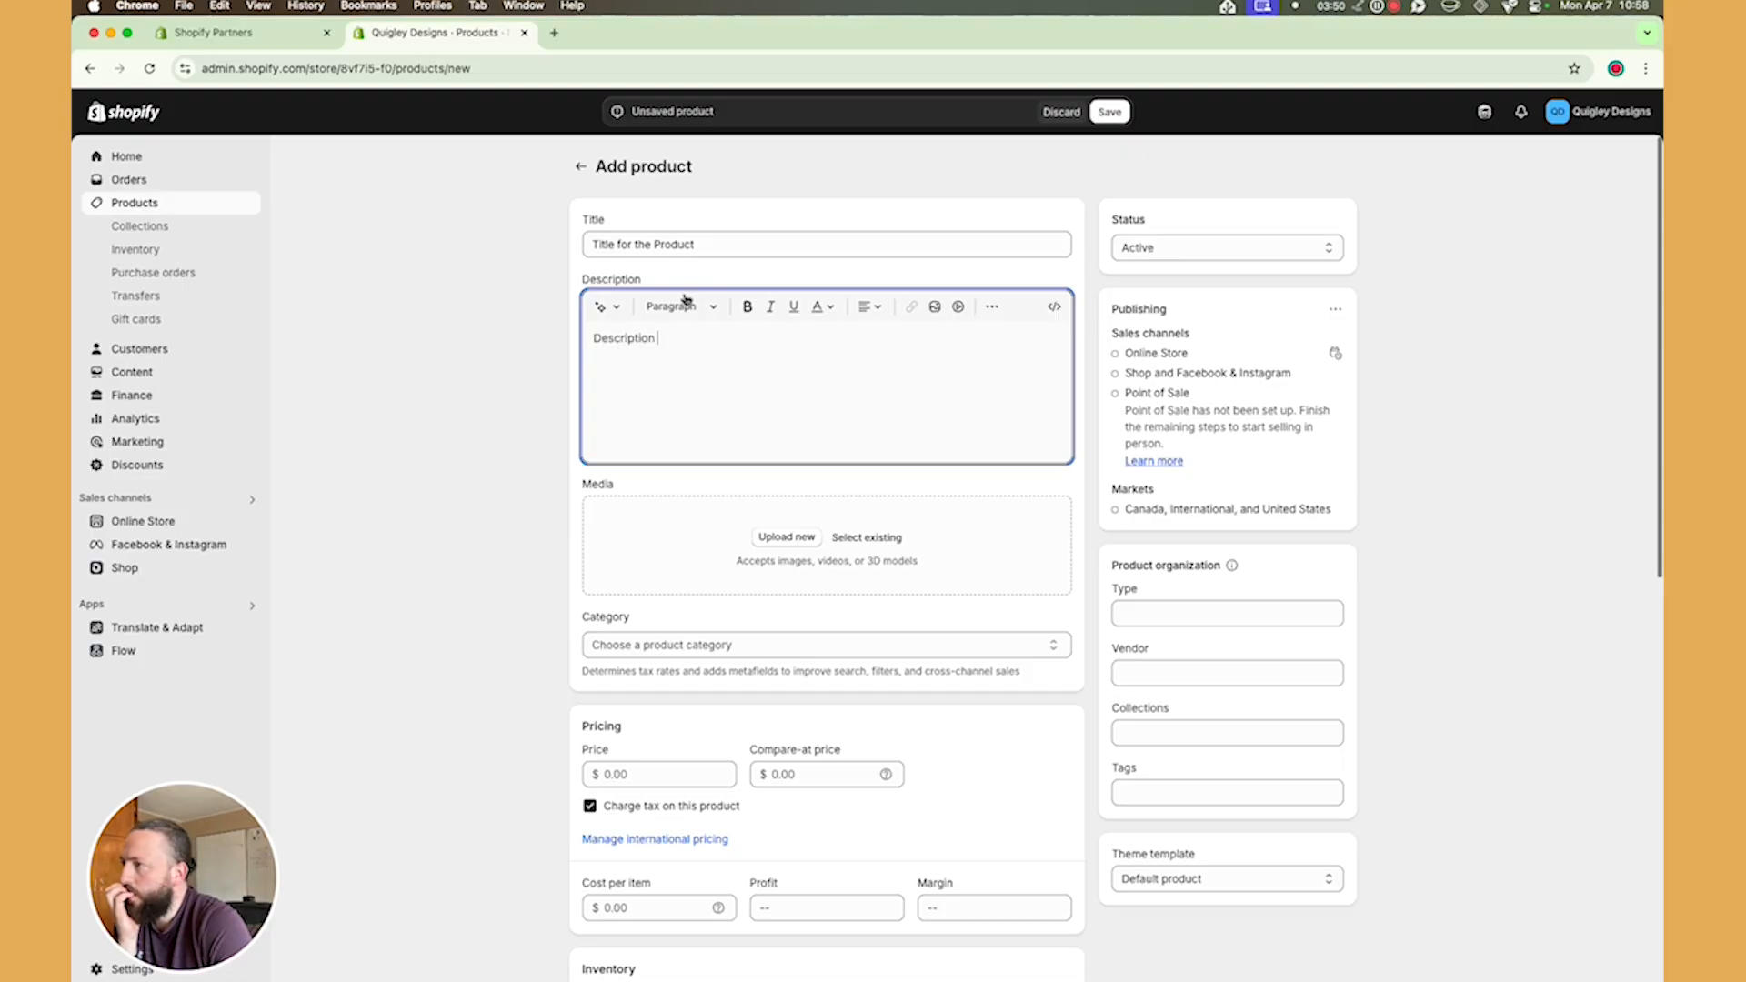
scroll(725, 325, down, 10)
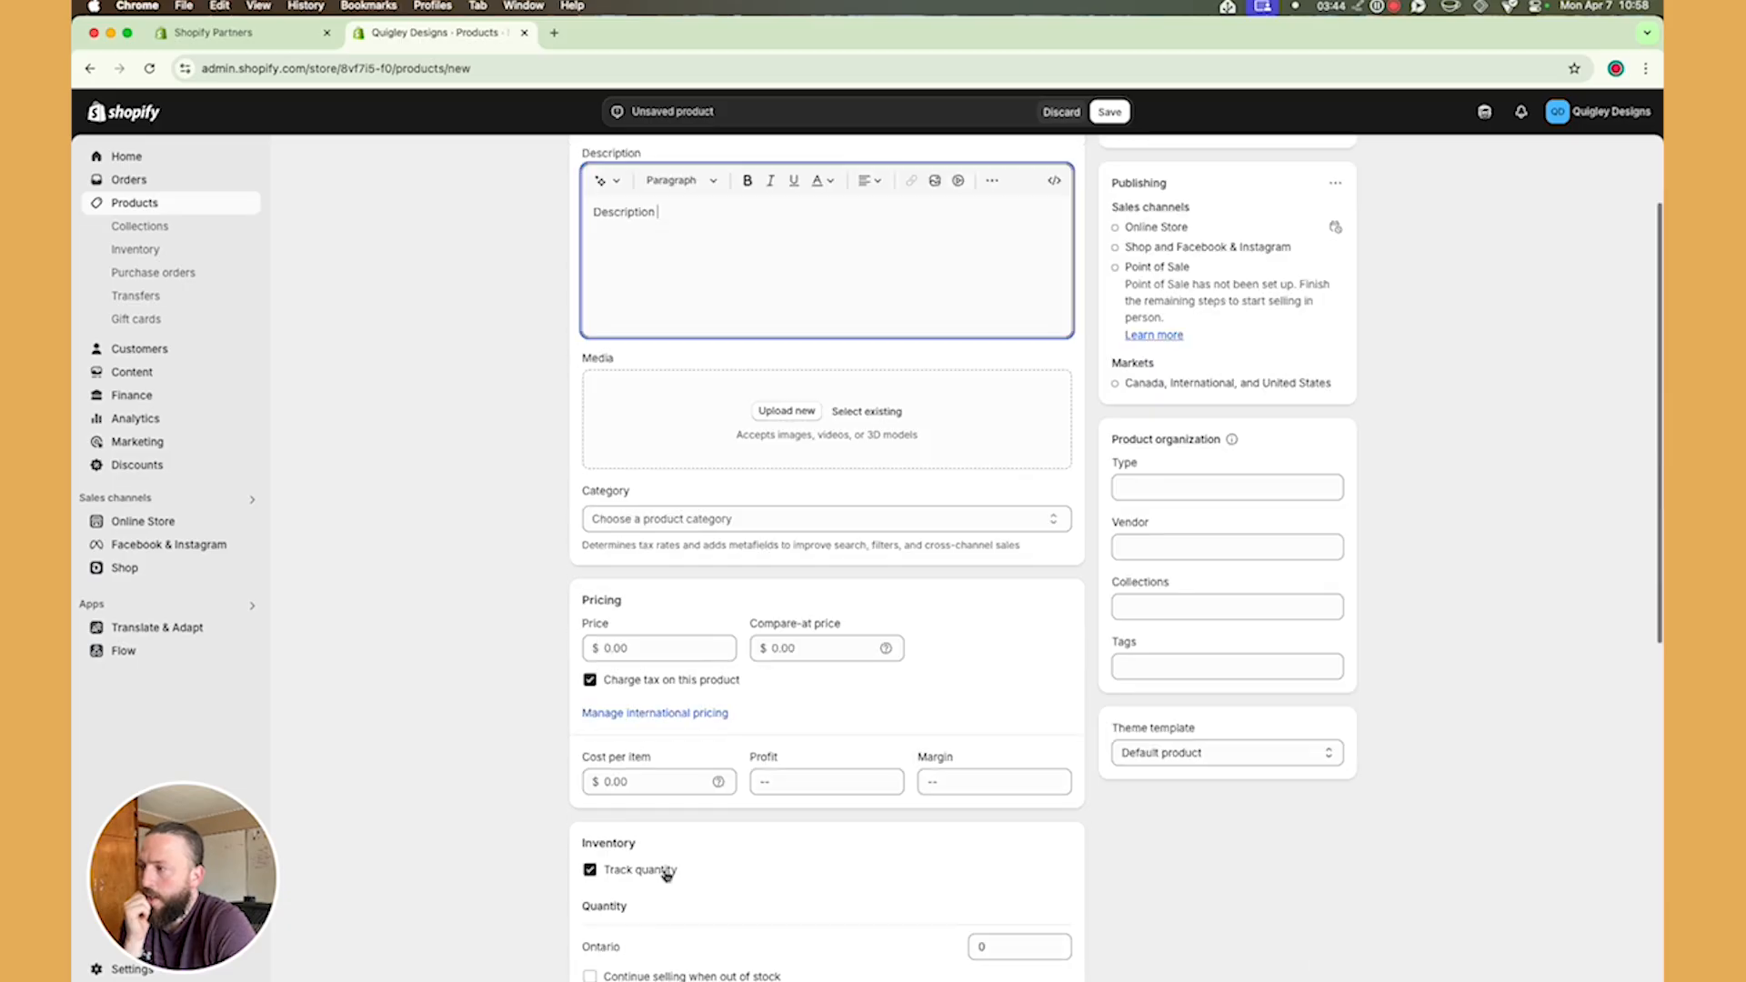
drag(591, 245, 757, 246)
click(682, 387)
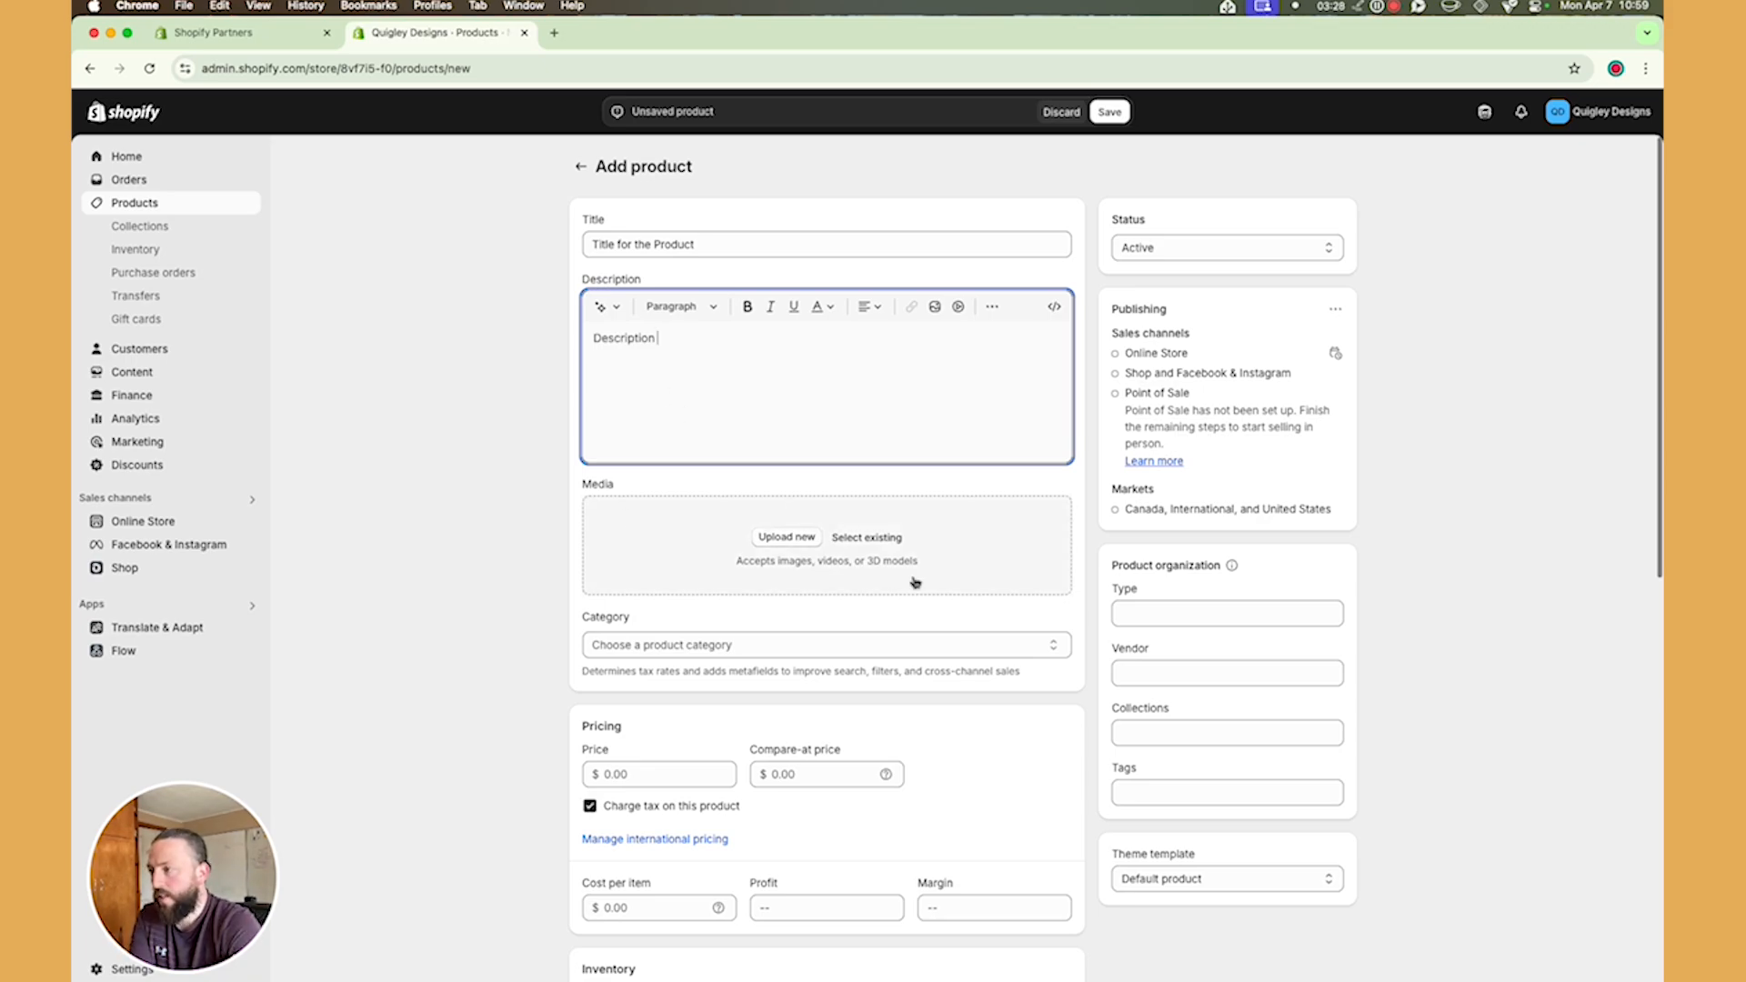
- Add the existing StandFrontDarkMac image from the store's files as the product's first media item
click(869, 538)
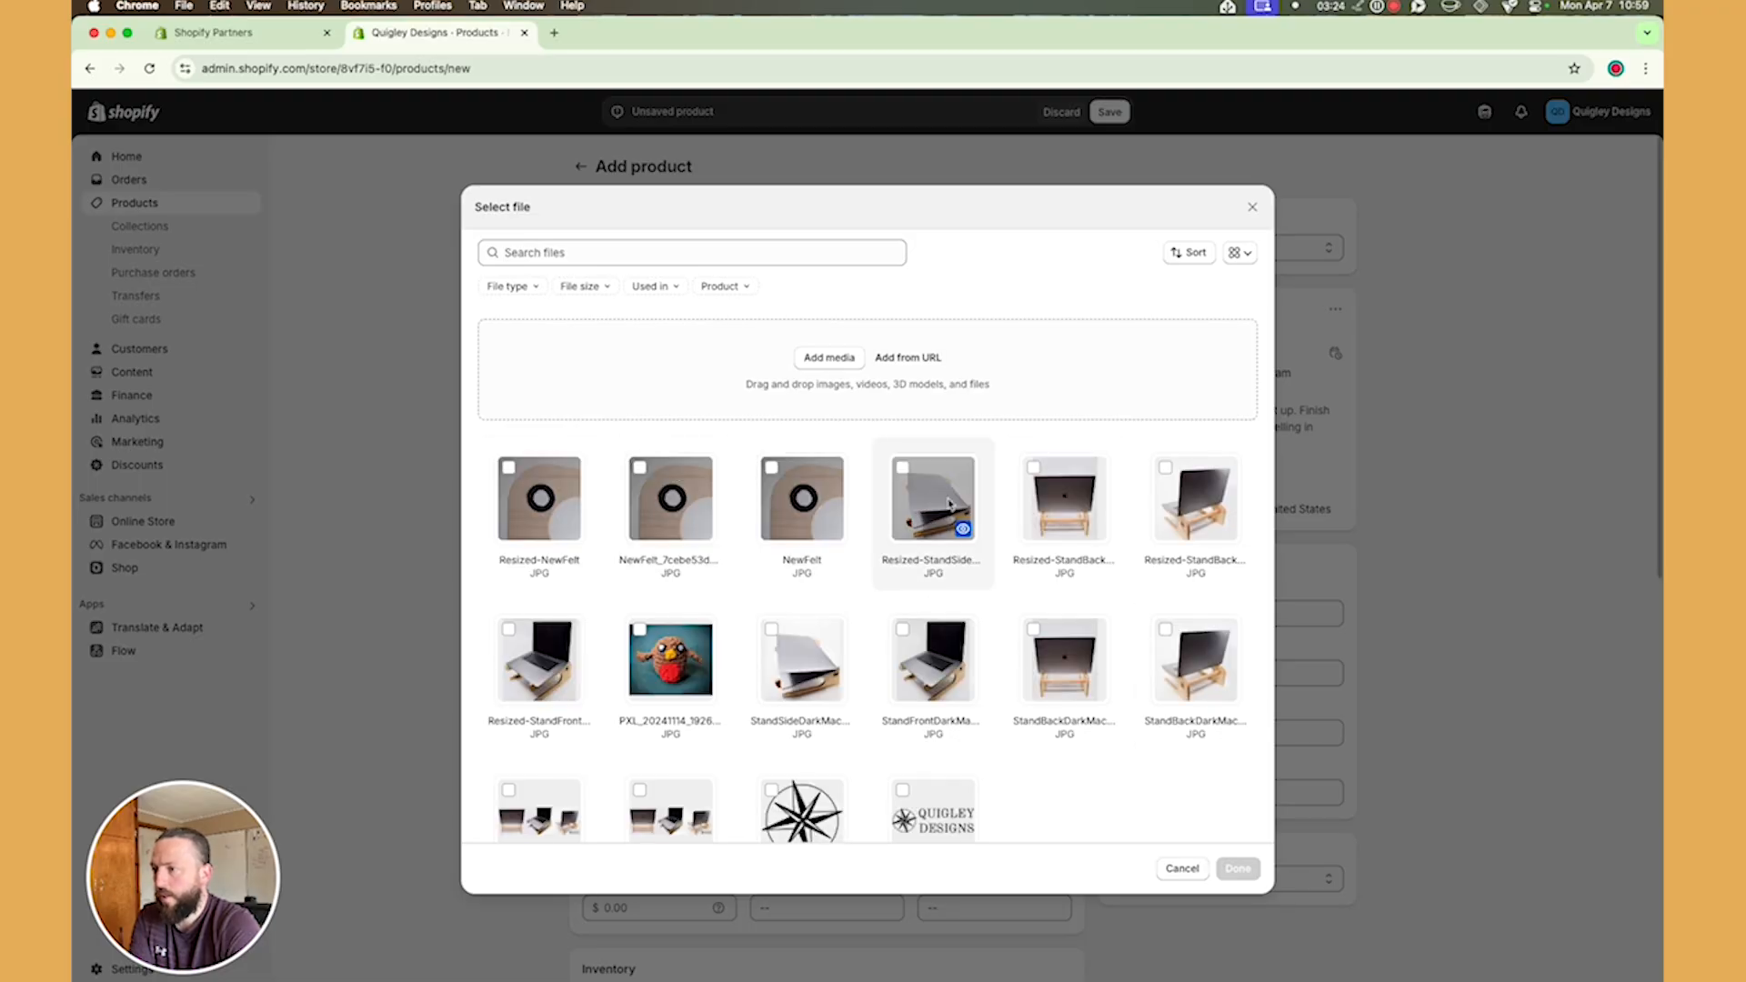
click(933, 660)
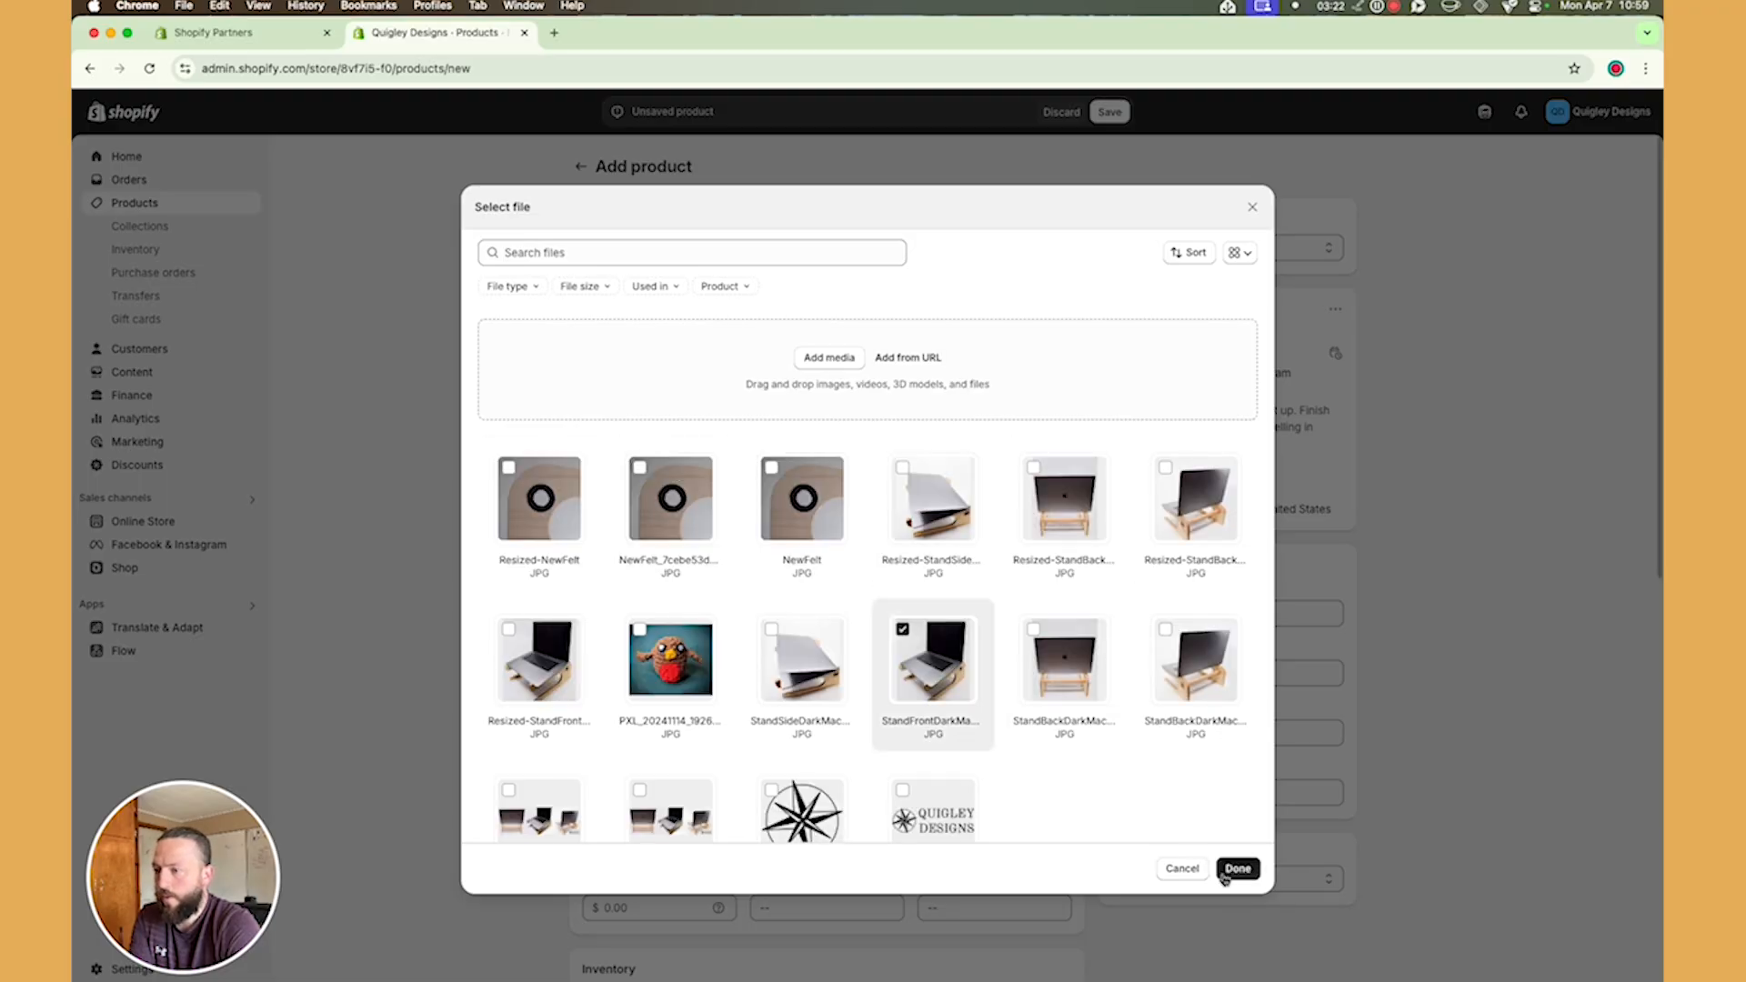
click(1238, 869)
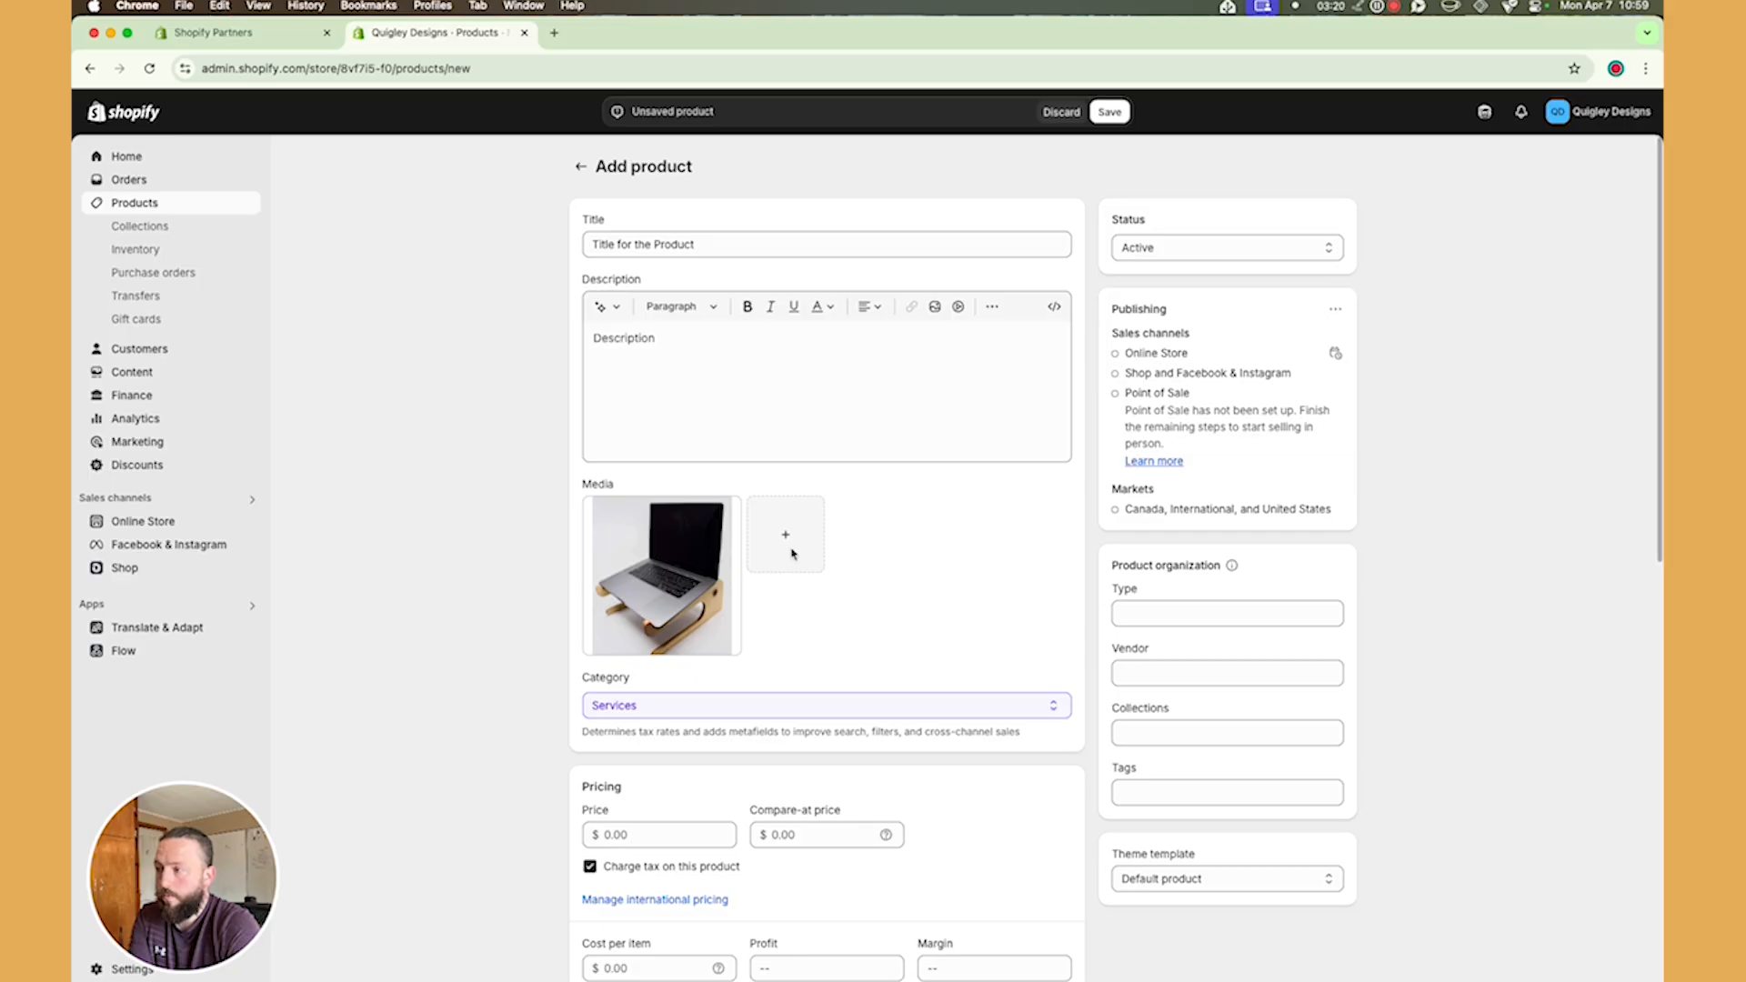
- Add four more existing laptop stand images to the media: two StandBackDarkMac files and two Resized-StandBack files
click(788, 544)
click(1064, 659)
click(1196, 659)
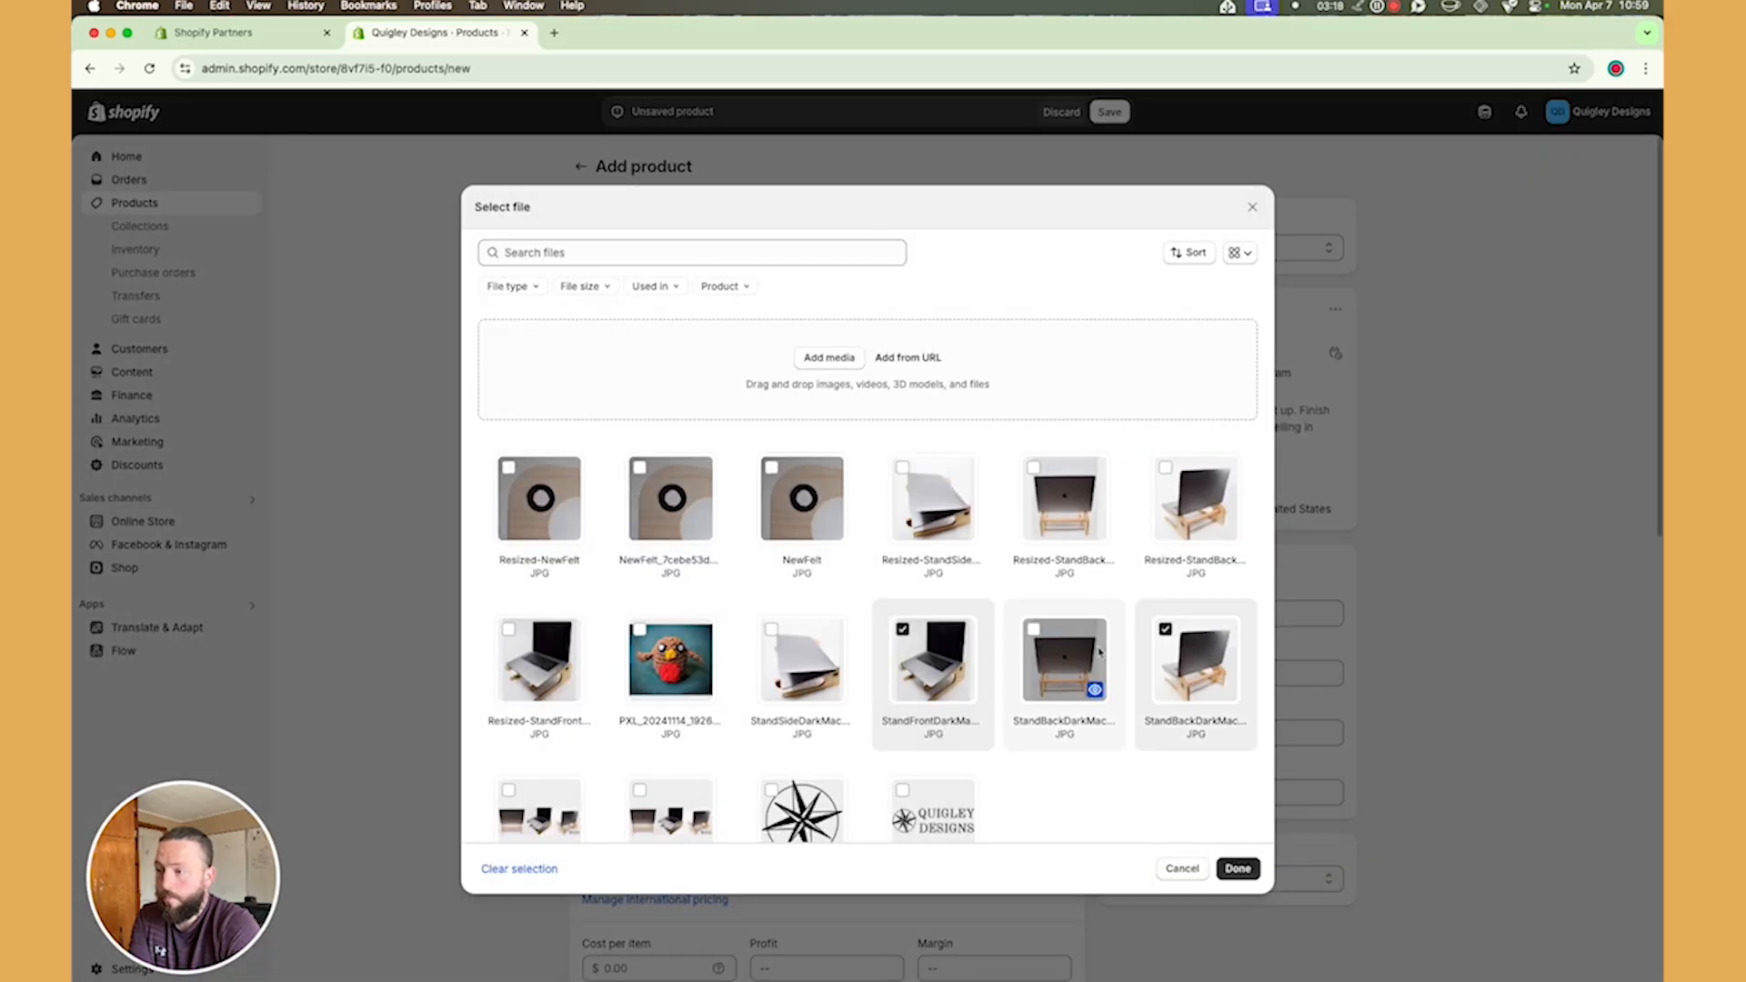
click(1064, 498)
click(1185, 516)
click(1238, 868)
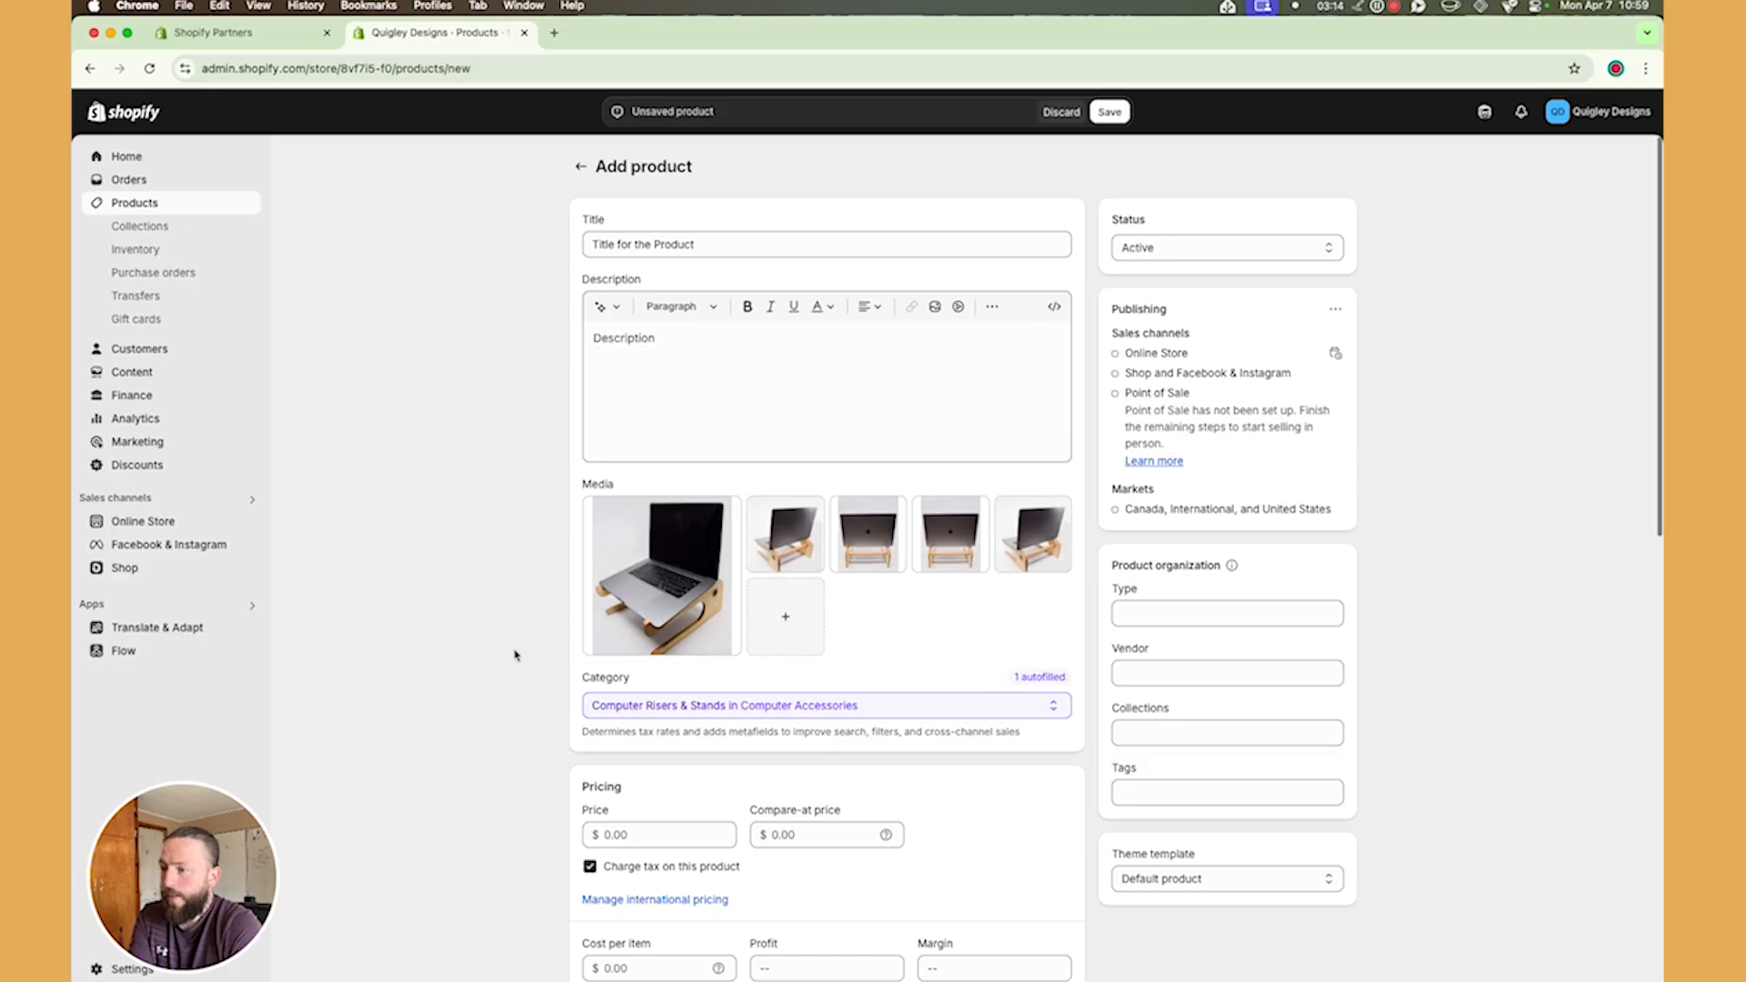
scroll(546, 597, down, 5)
scroll(592, 444, up, 2)
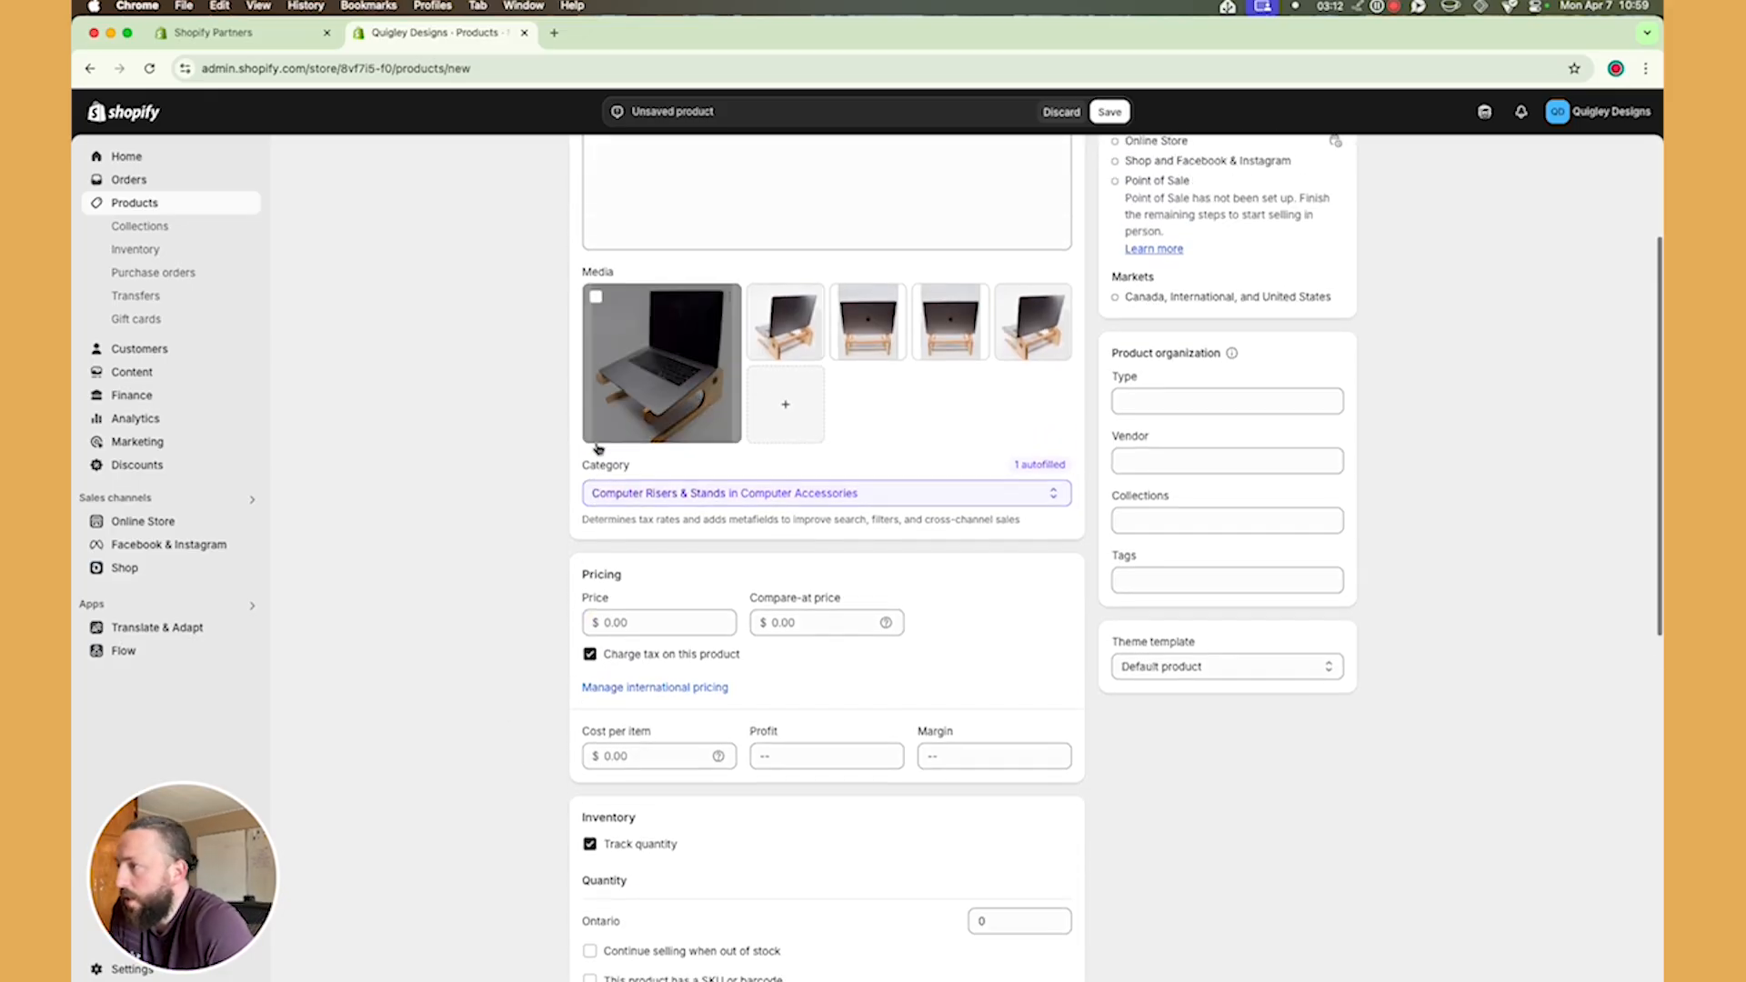
drag(585, 470, 647, 468)
click(646, 468)
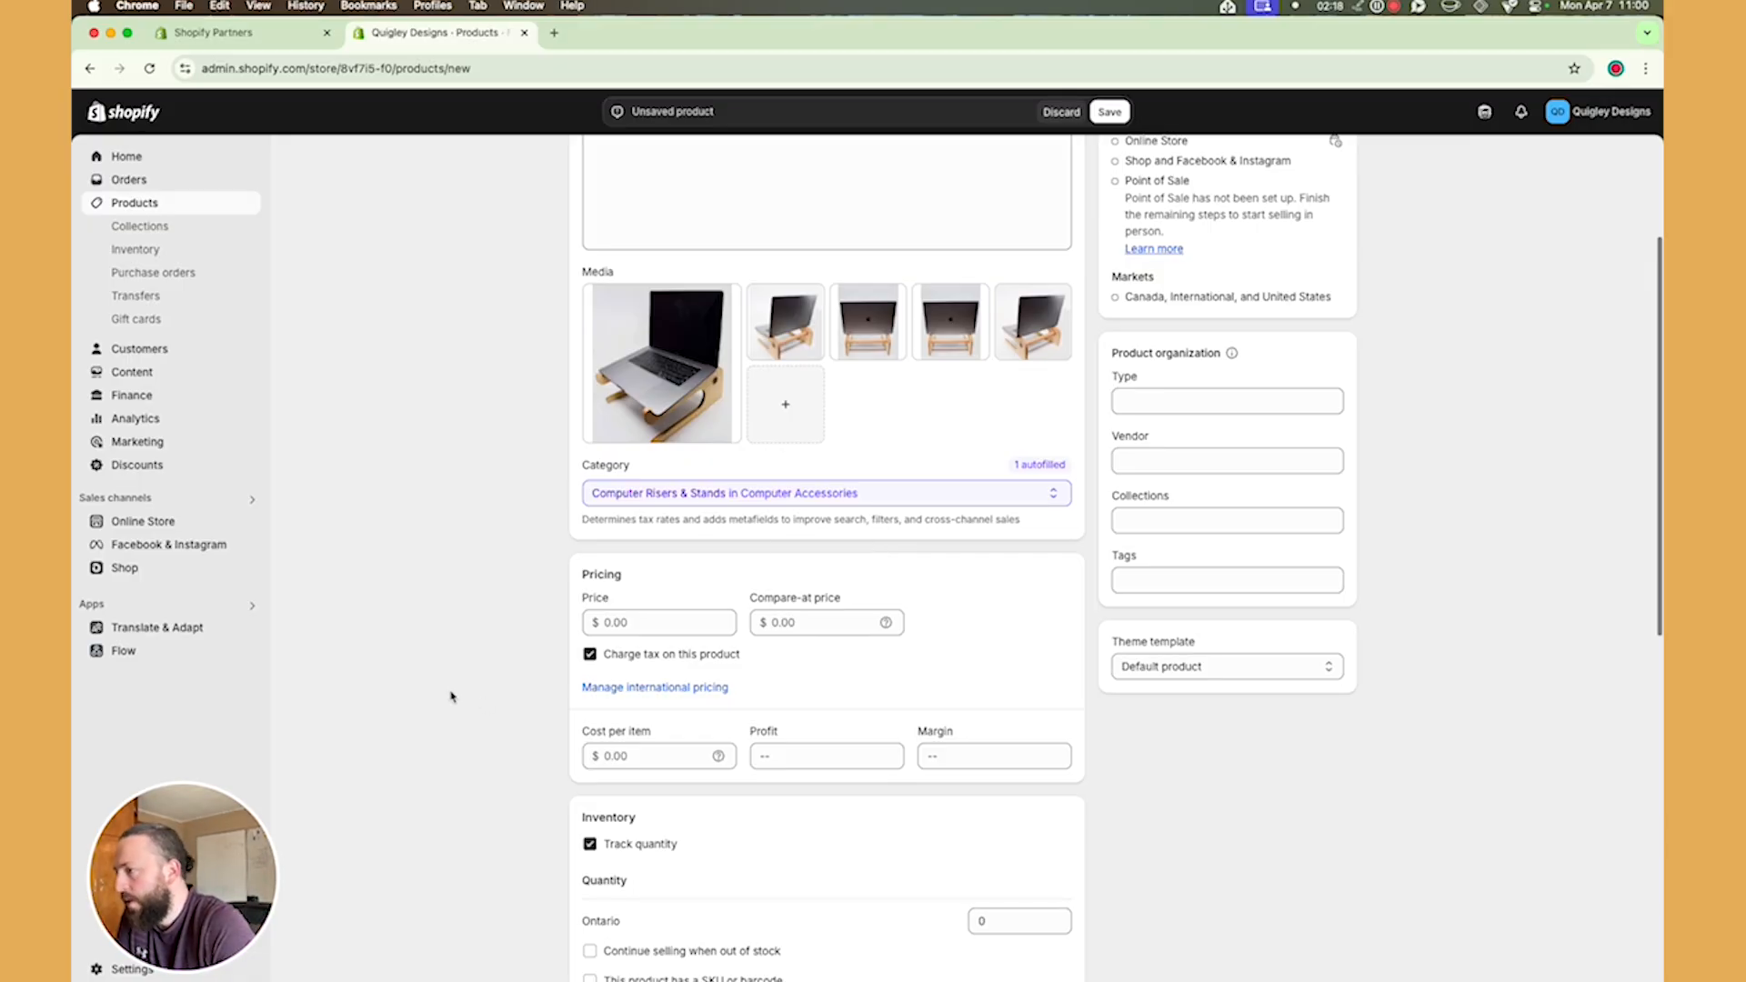
- Set the product's price to $10
click(657, 615)
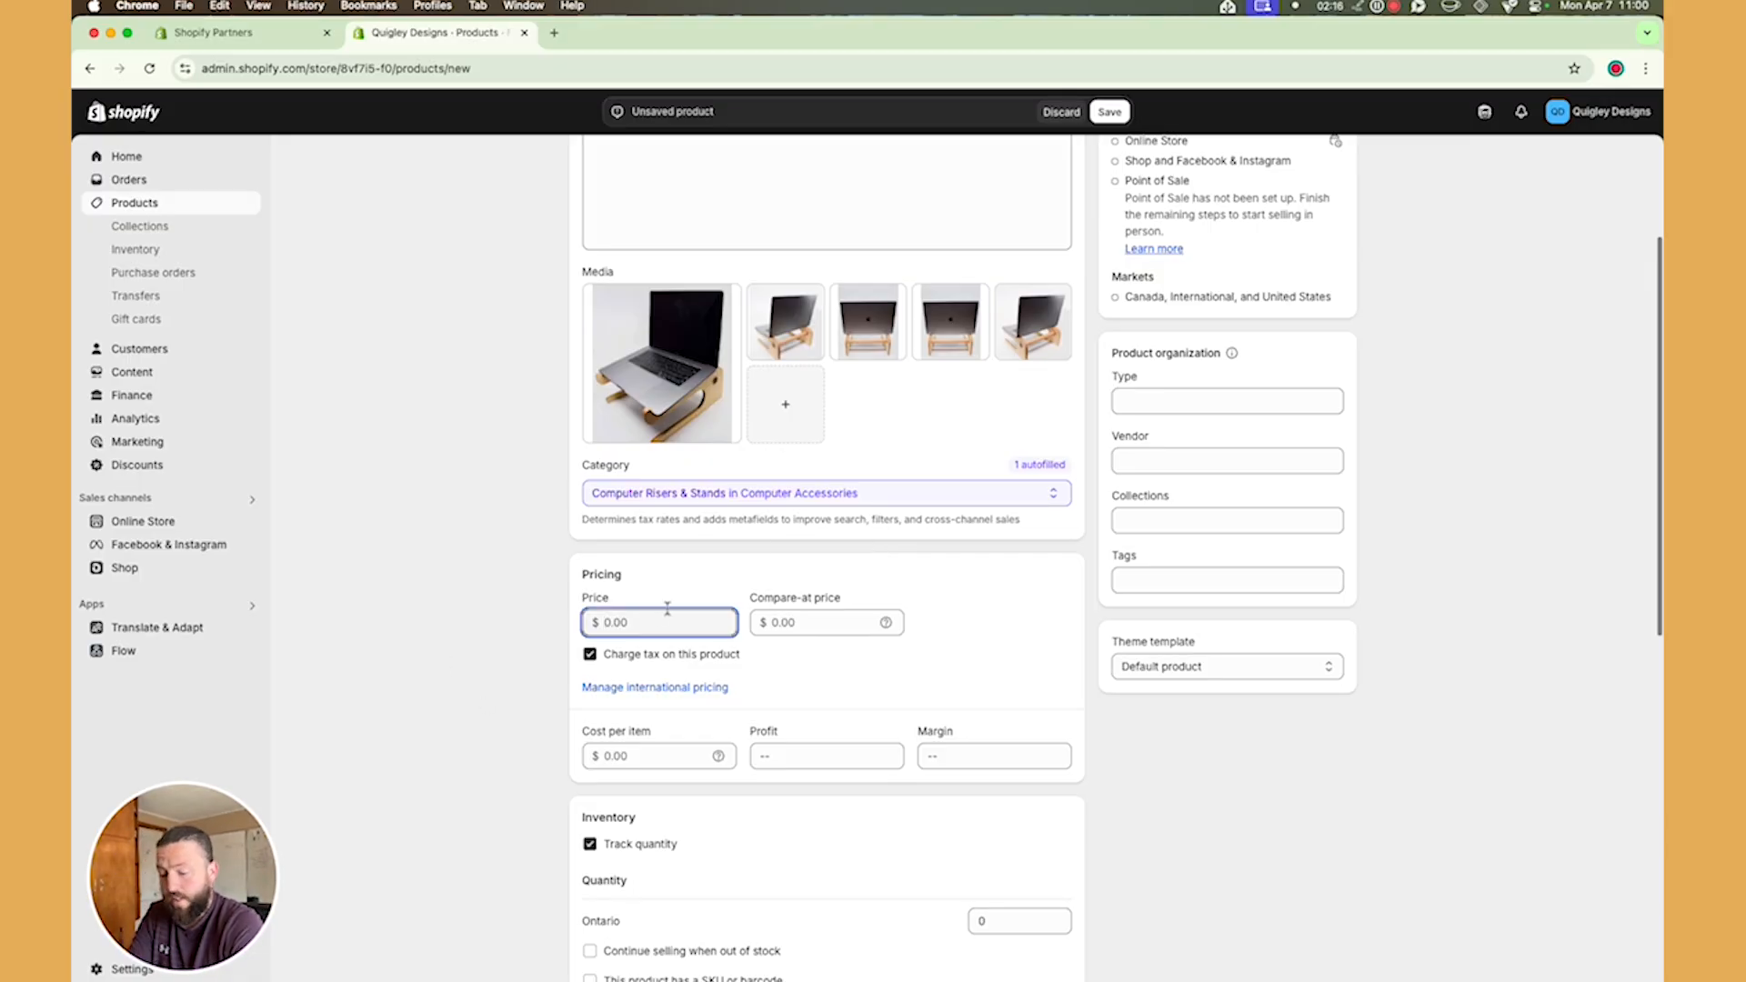
text(10)
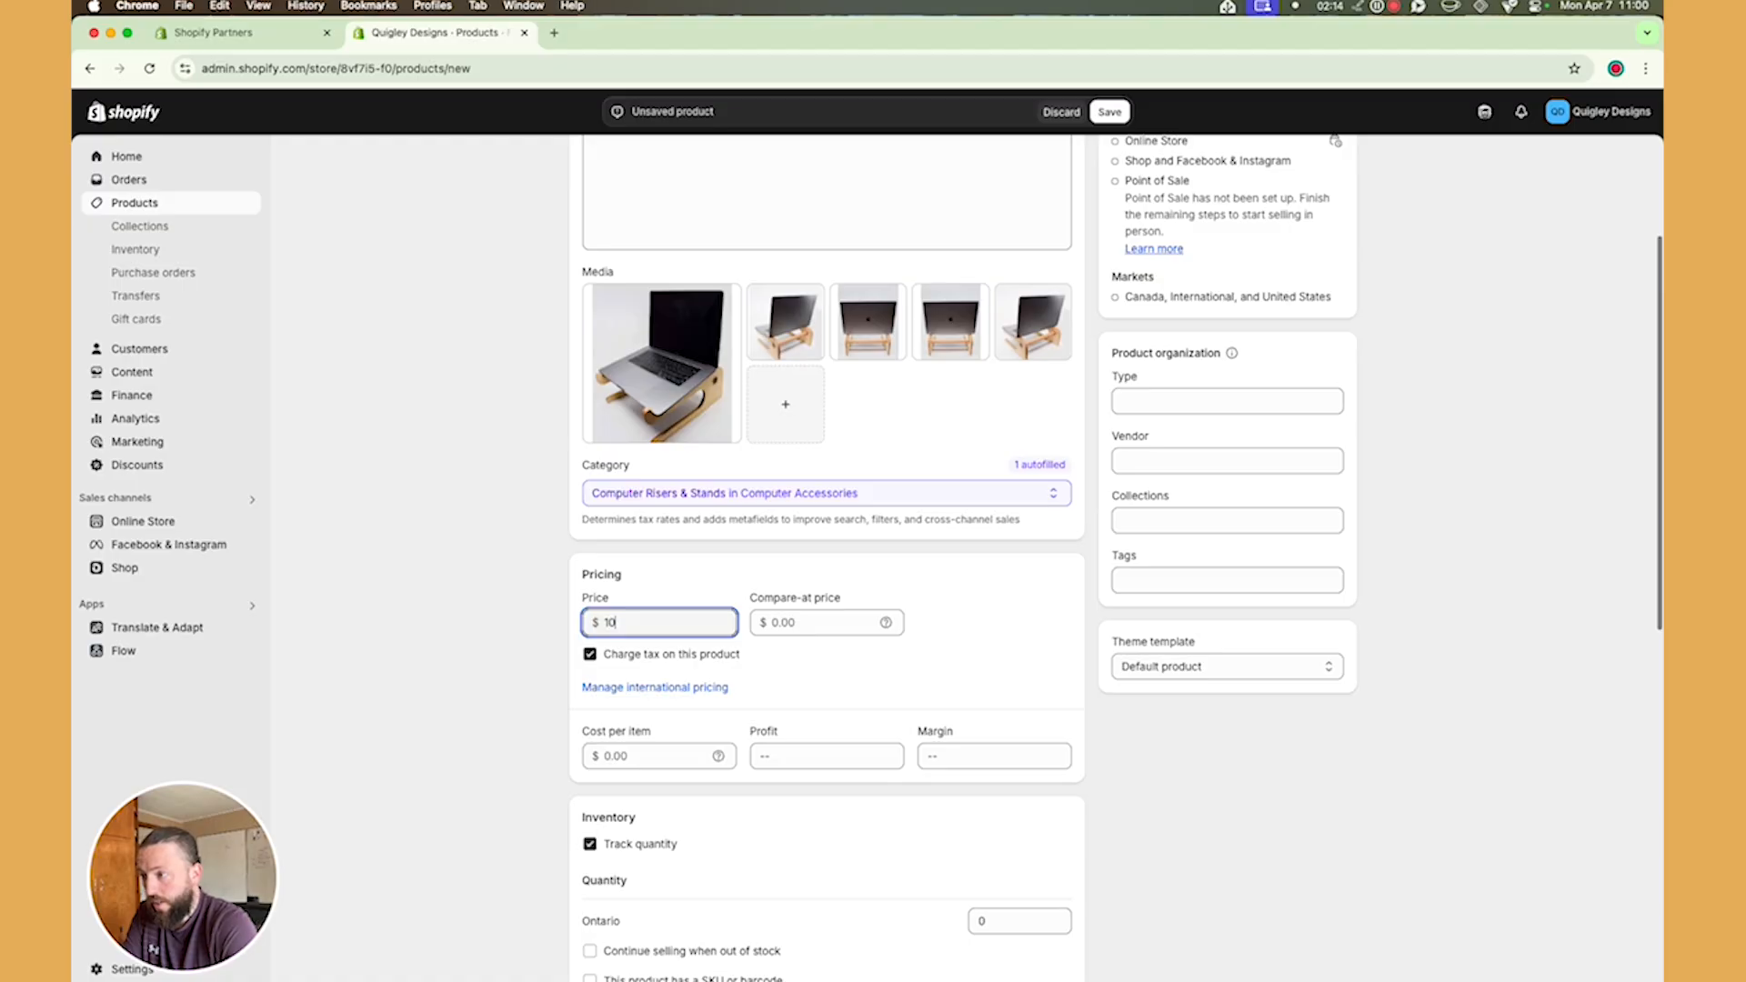
click(790, 677)
- Set the product's price to $20 and its compare-at price to $30
mouse_move(605, 621)
mouse_down()
mouse_move(648, 623)
mouse_move(603, 623)
mouse_up()
click(648, 624)
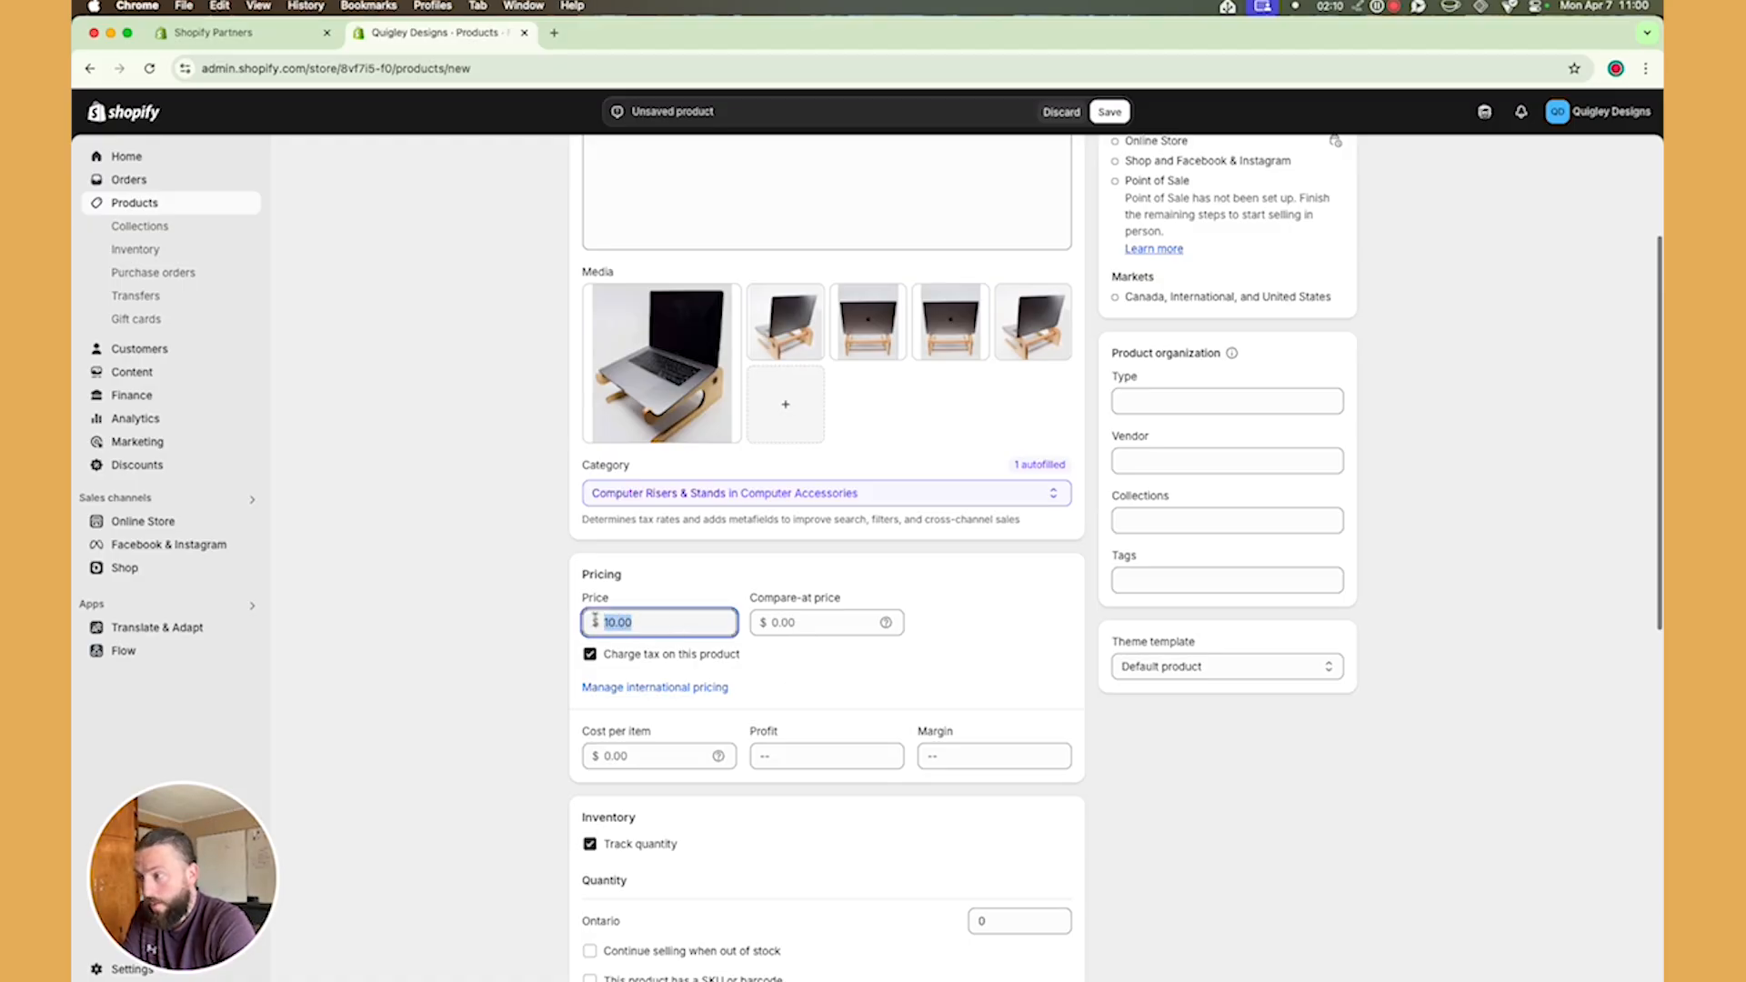
text(20)
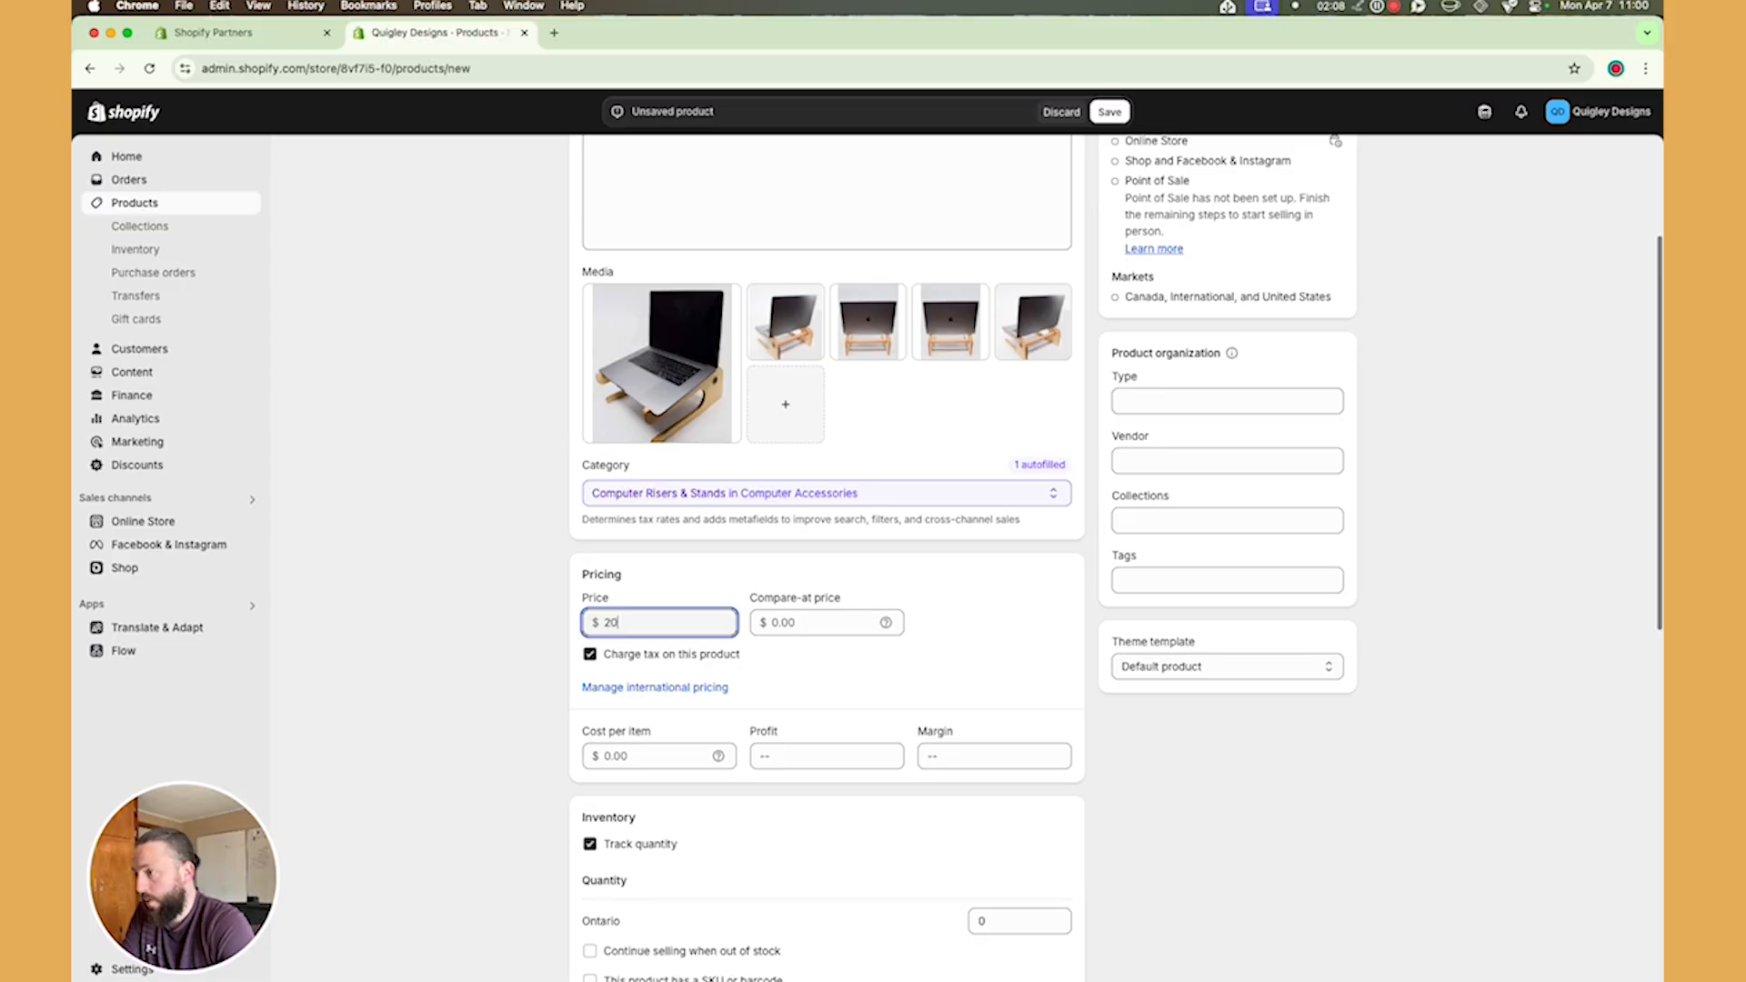
click(784, 622)
text(30)
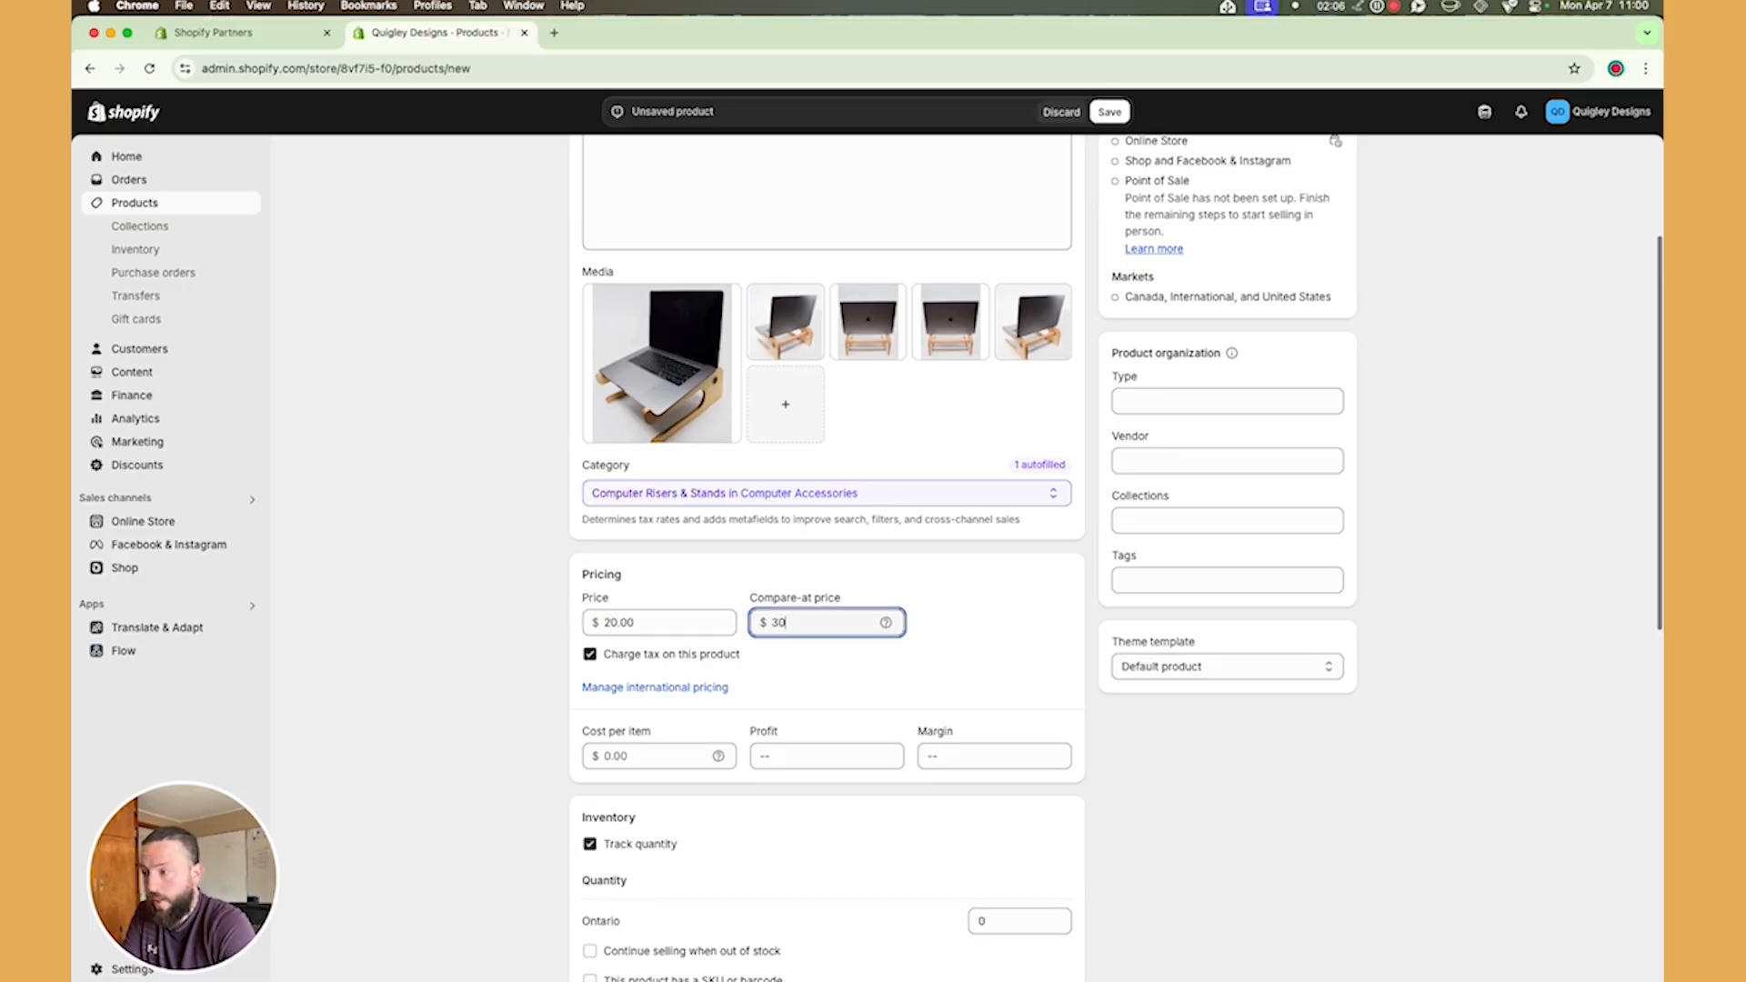
click(792, 647)
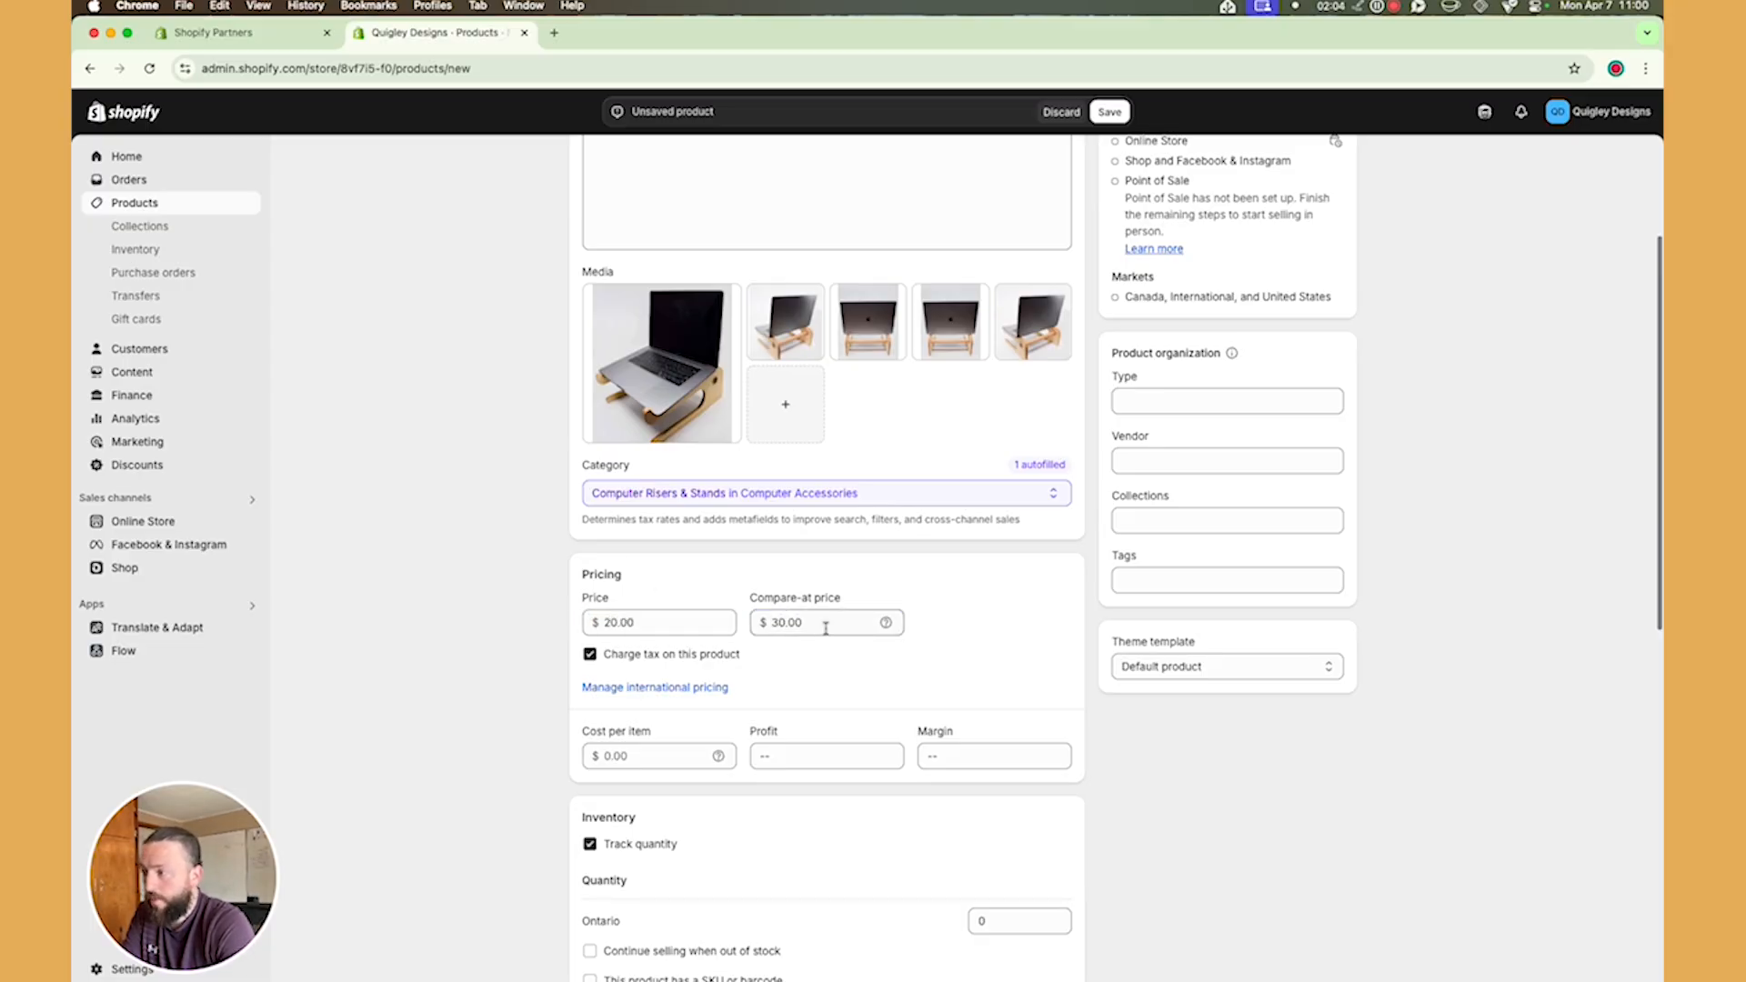
- Set the product's cost per item to $10
scroll(589, 790, down, 2)
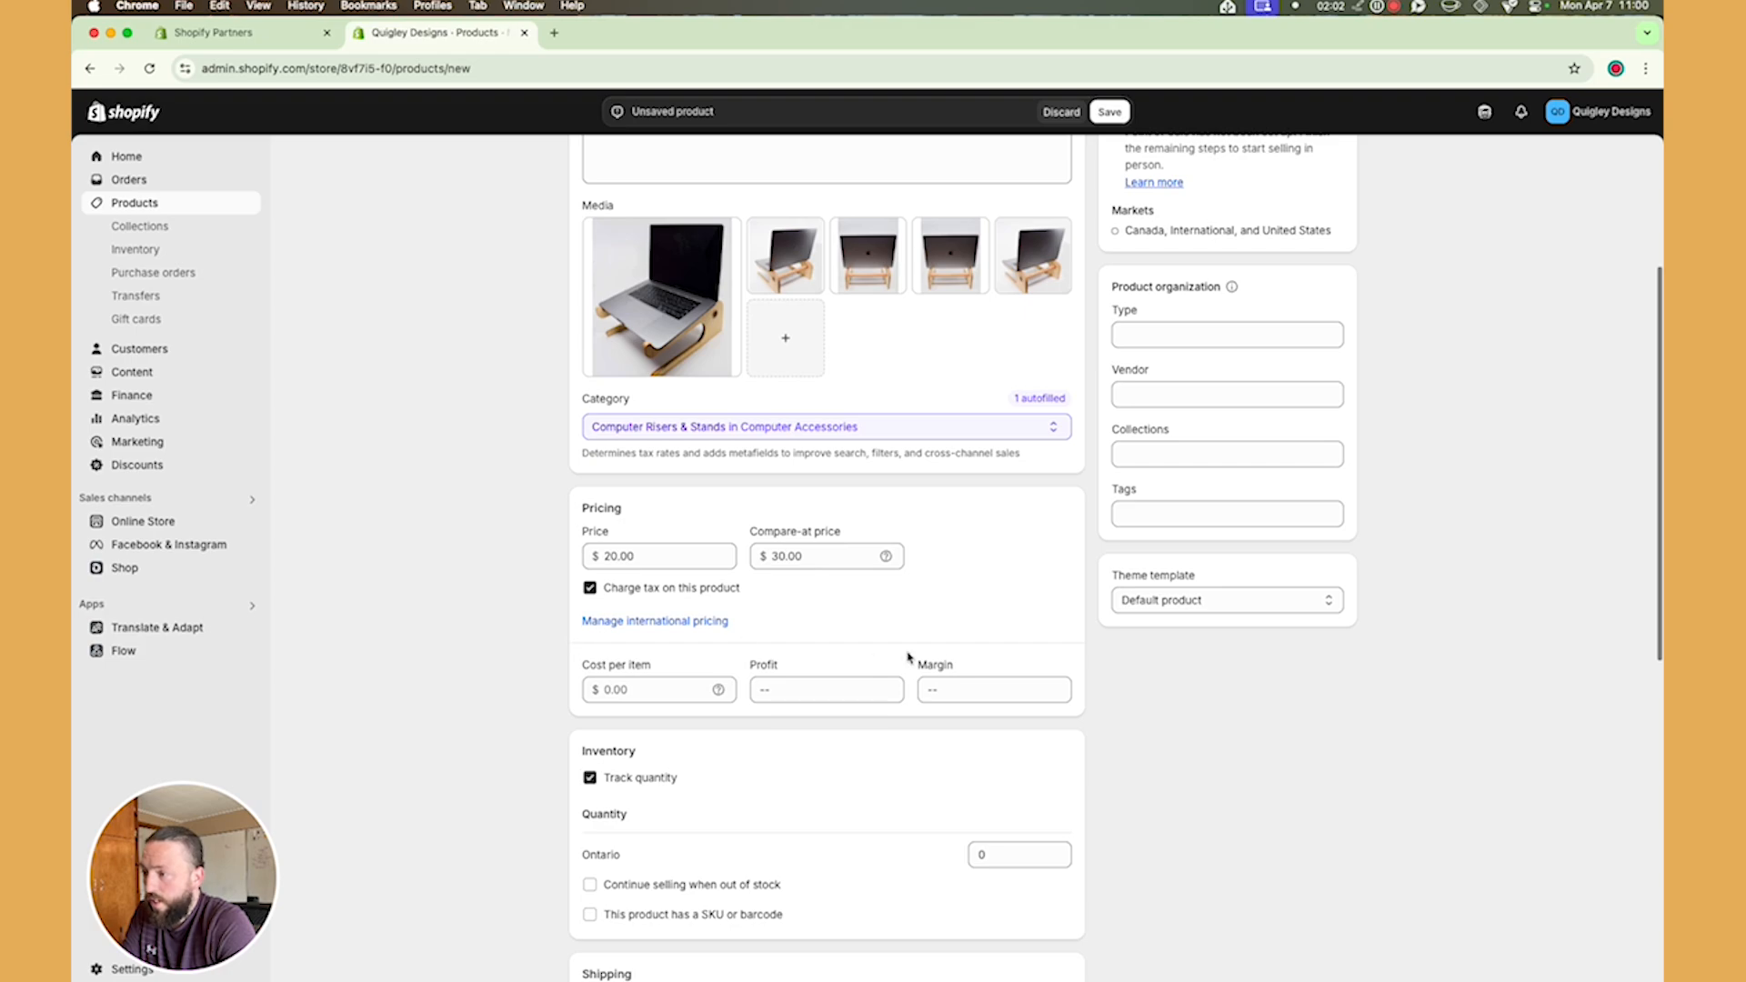
click(675, 692)
text(10)
click(828, 622)
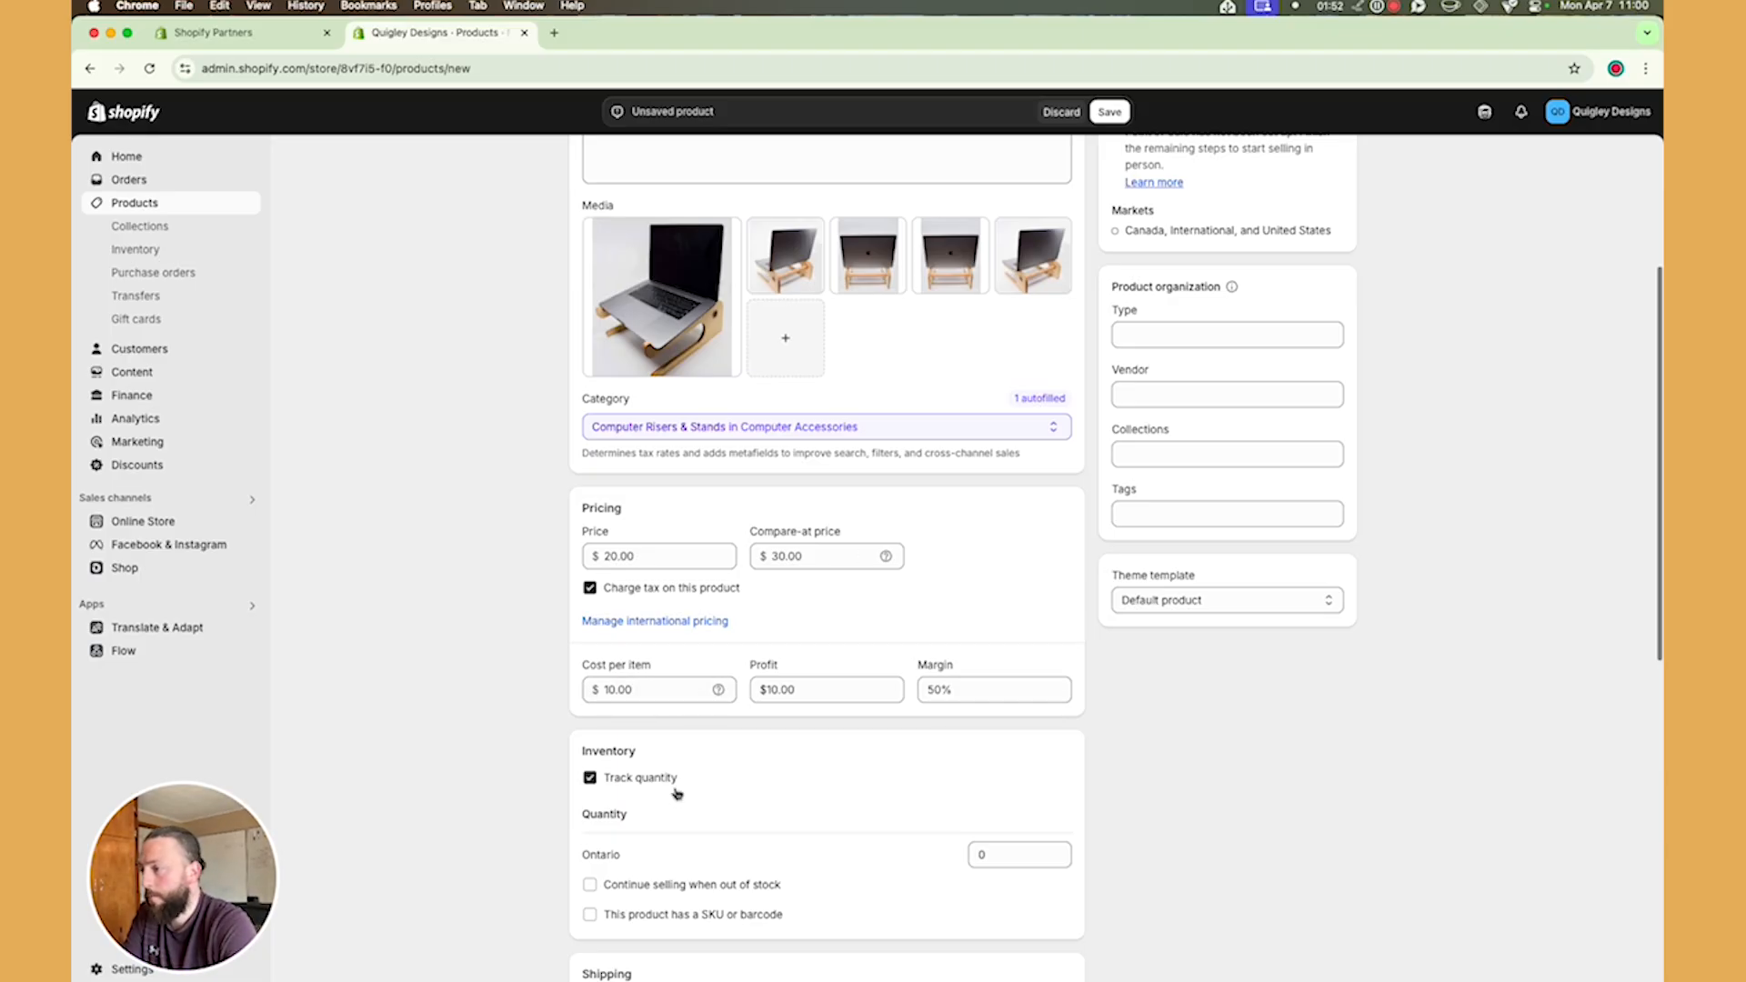
- Try switching the quantity tracking and the continue selling when out of stock options, restoring each one
scroll(670, 791, down, 2)
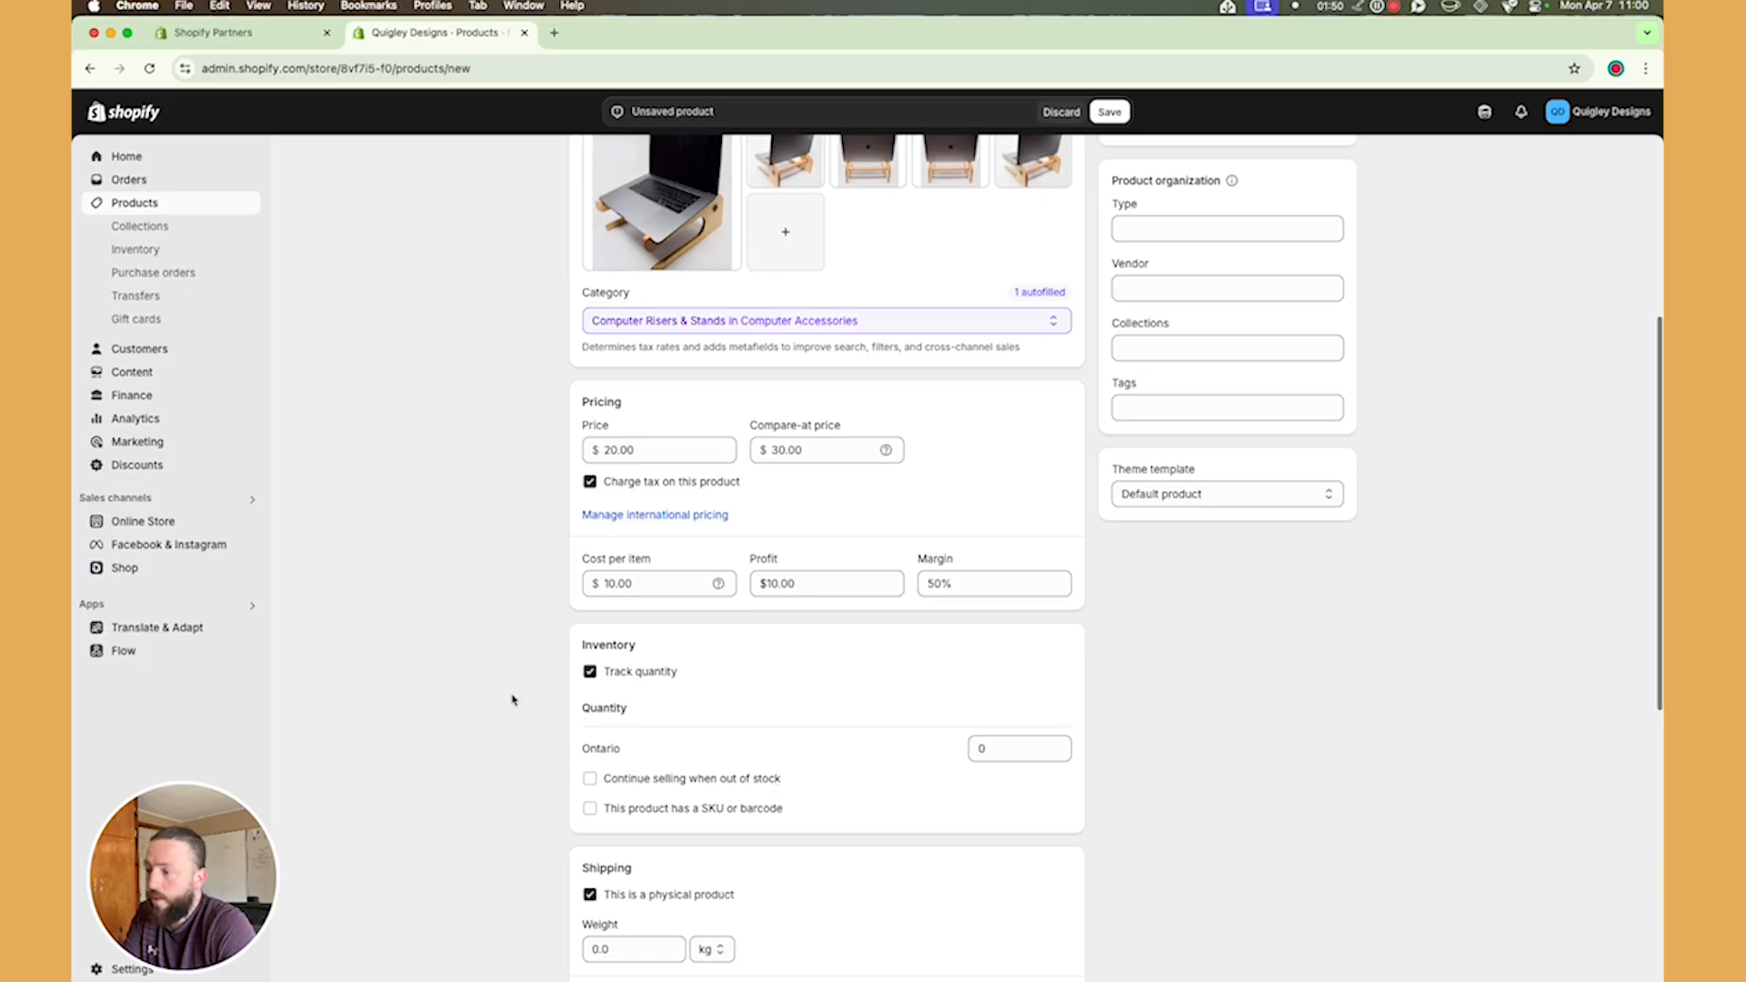
click(590, 675)
click(590, 675)
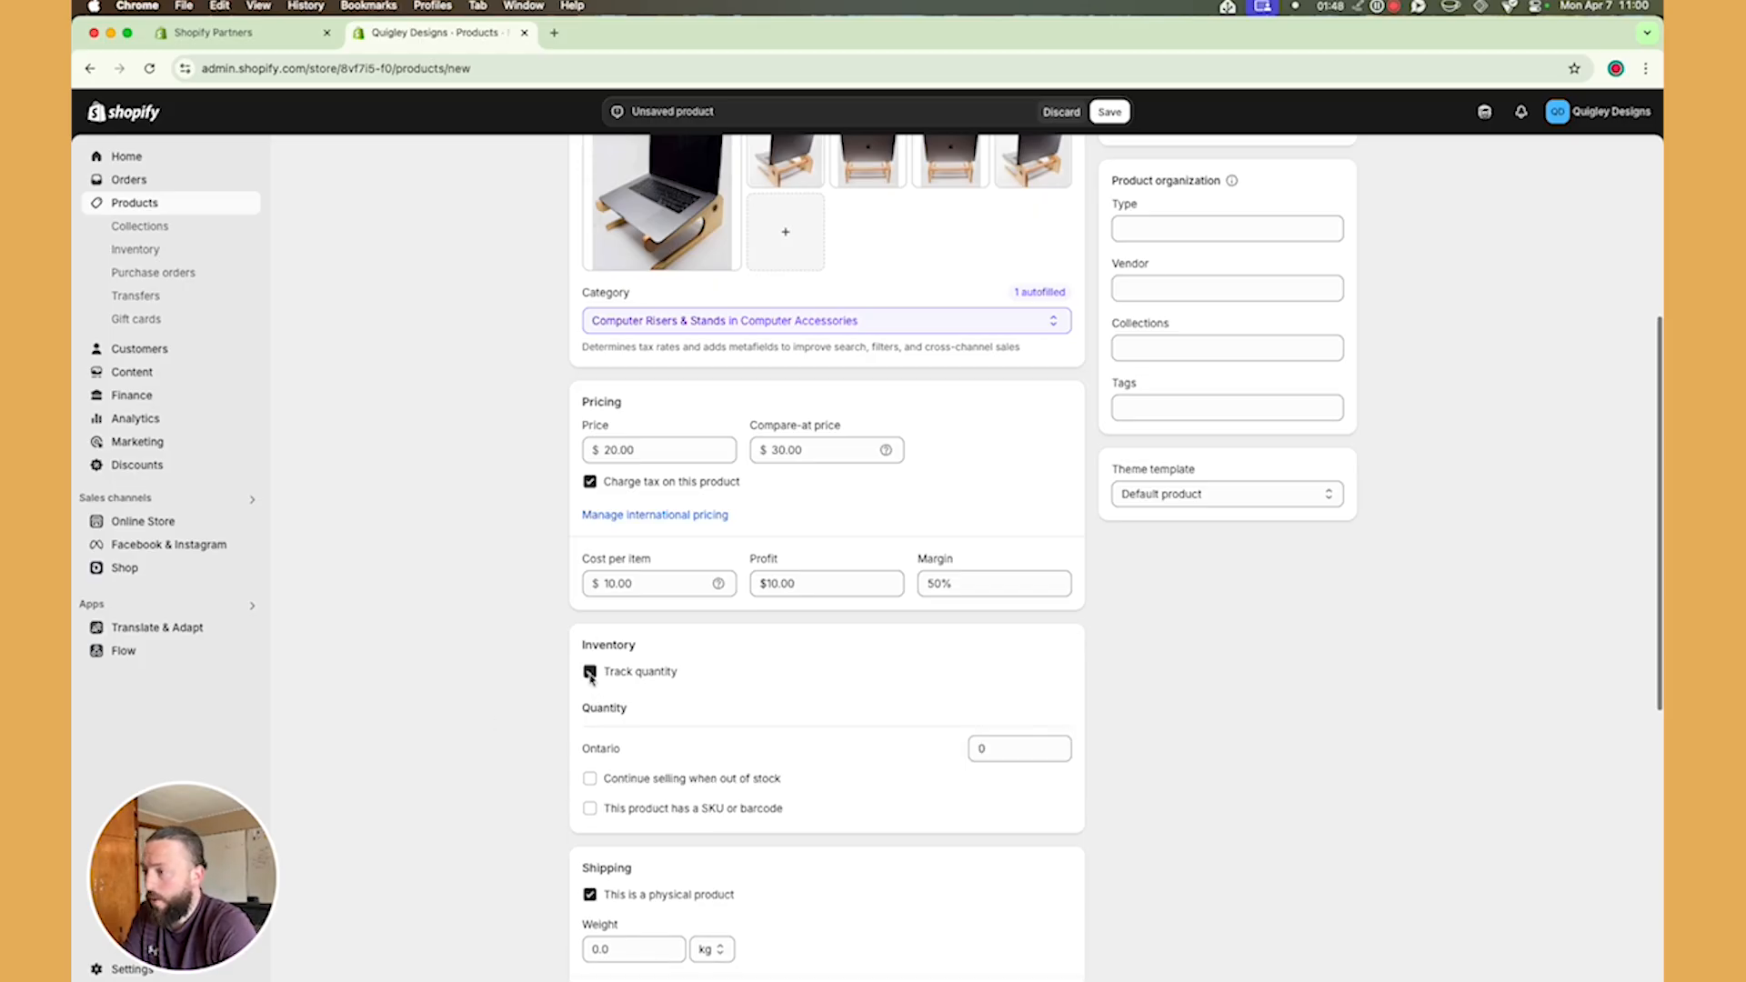
click(590, 780)
click(590, 781)
click(590, 780)
click(590, 780)
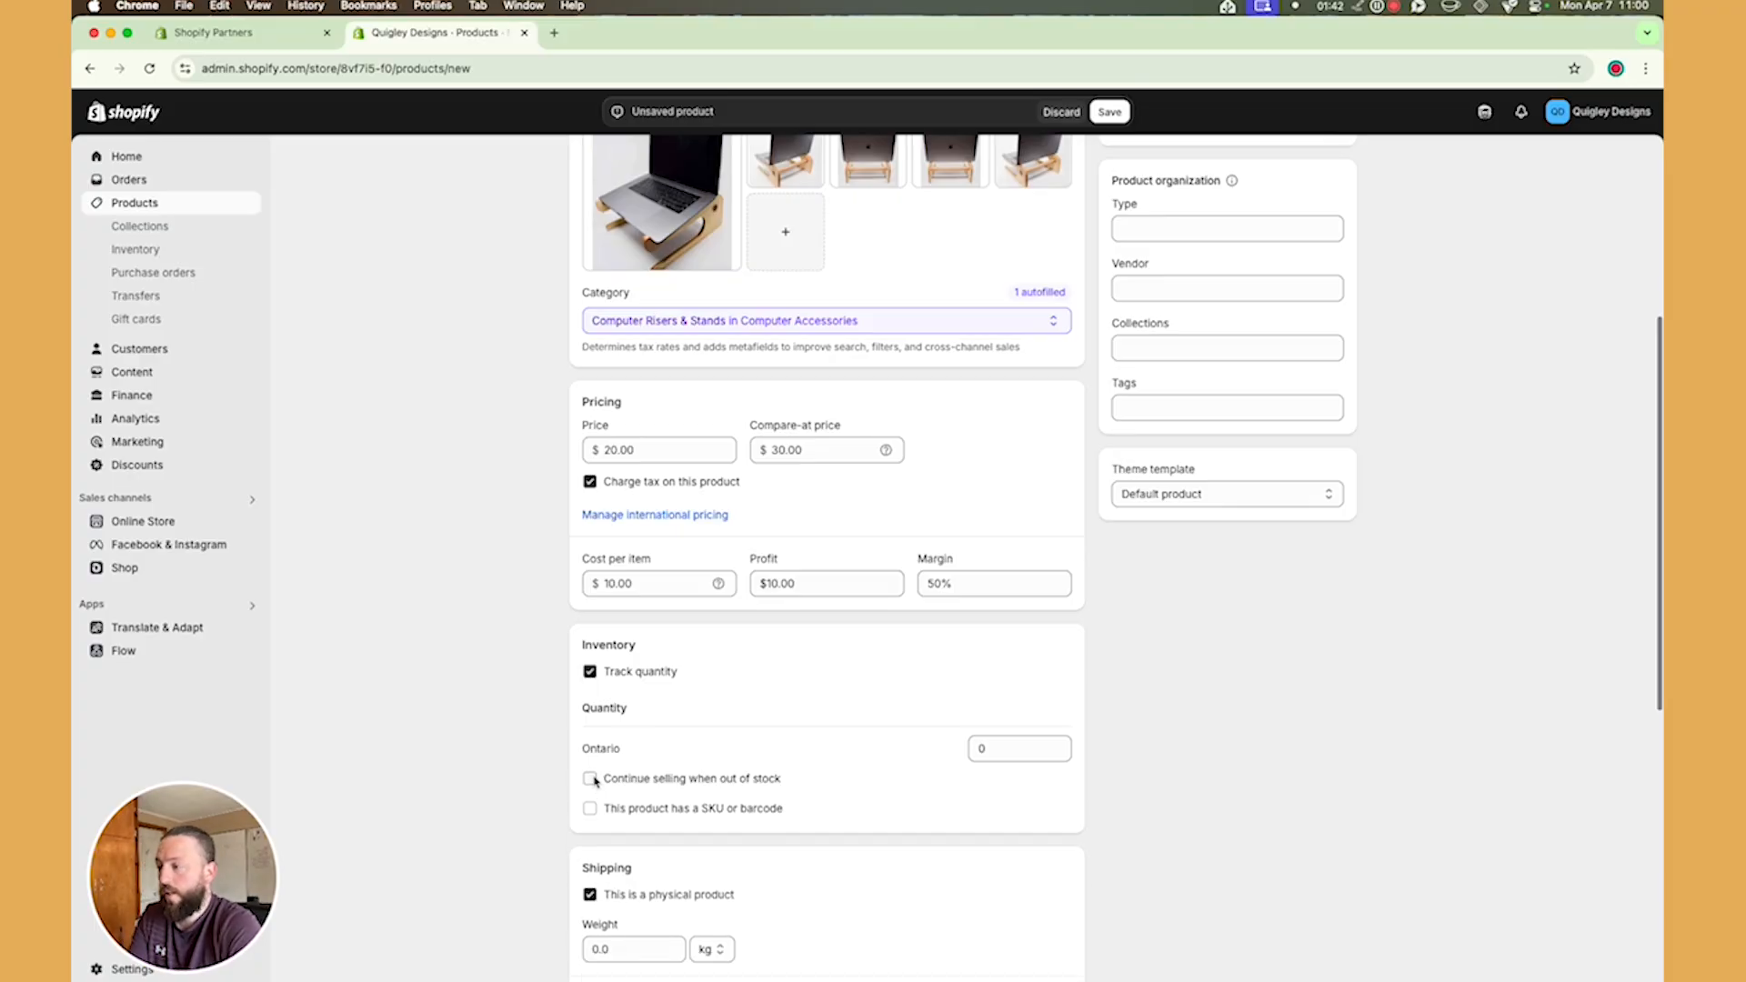
- Set the inventory quantity for the Ontario location to 10
click(982, 749)
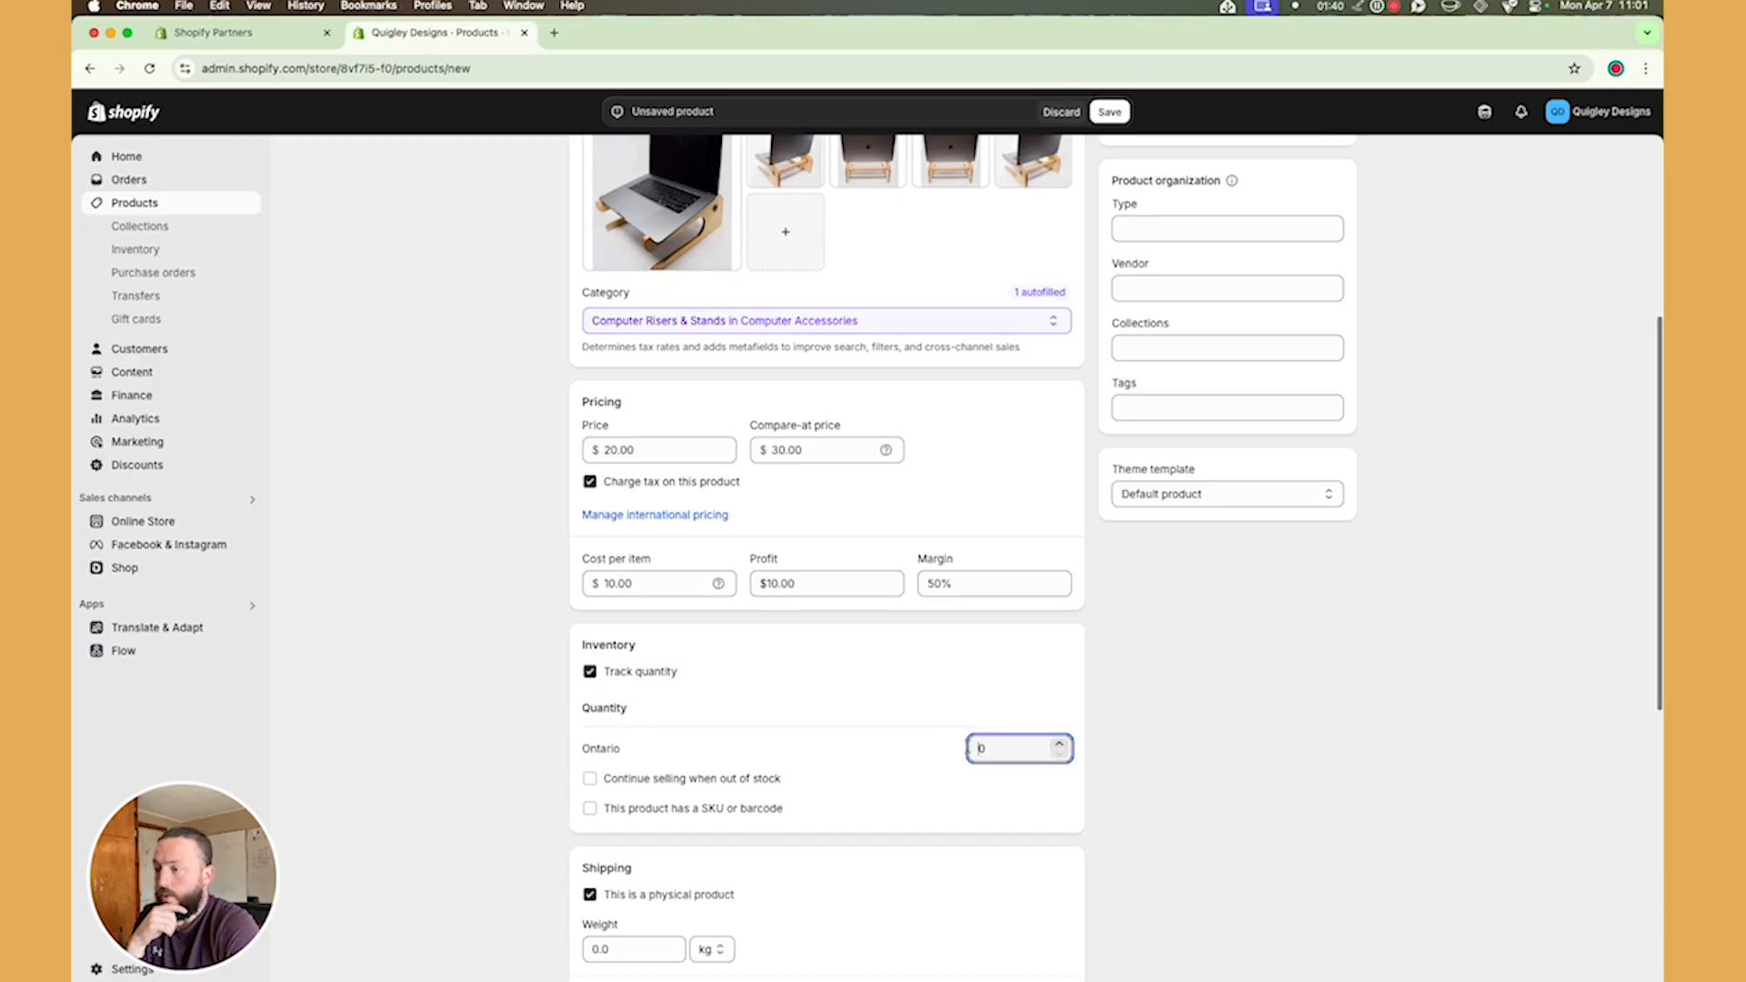
double_click(981, 748)
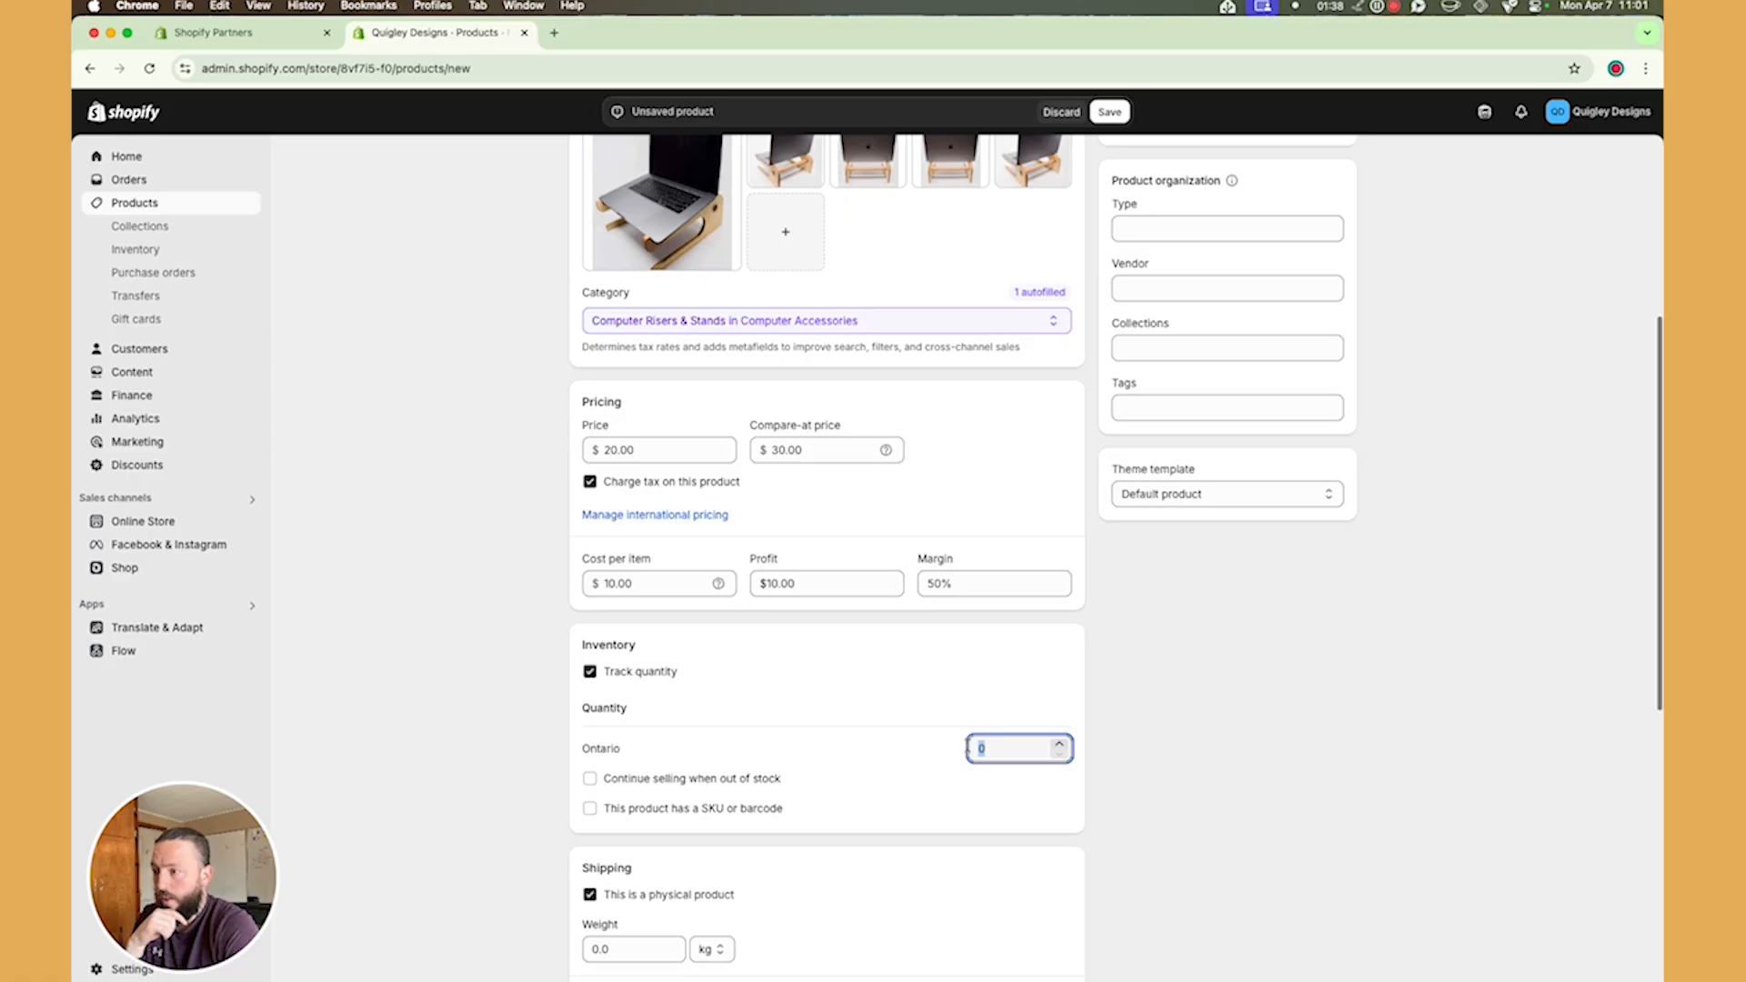
text(10)
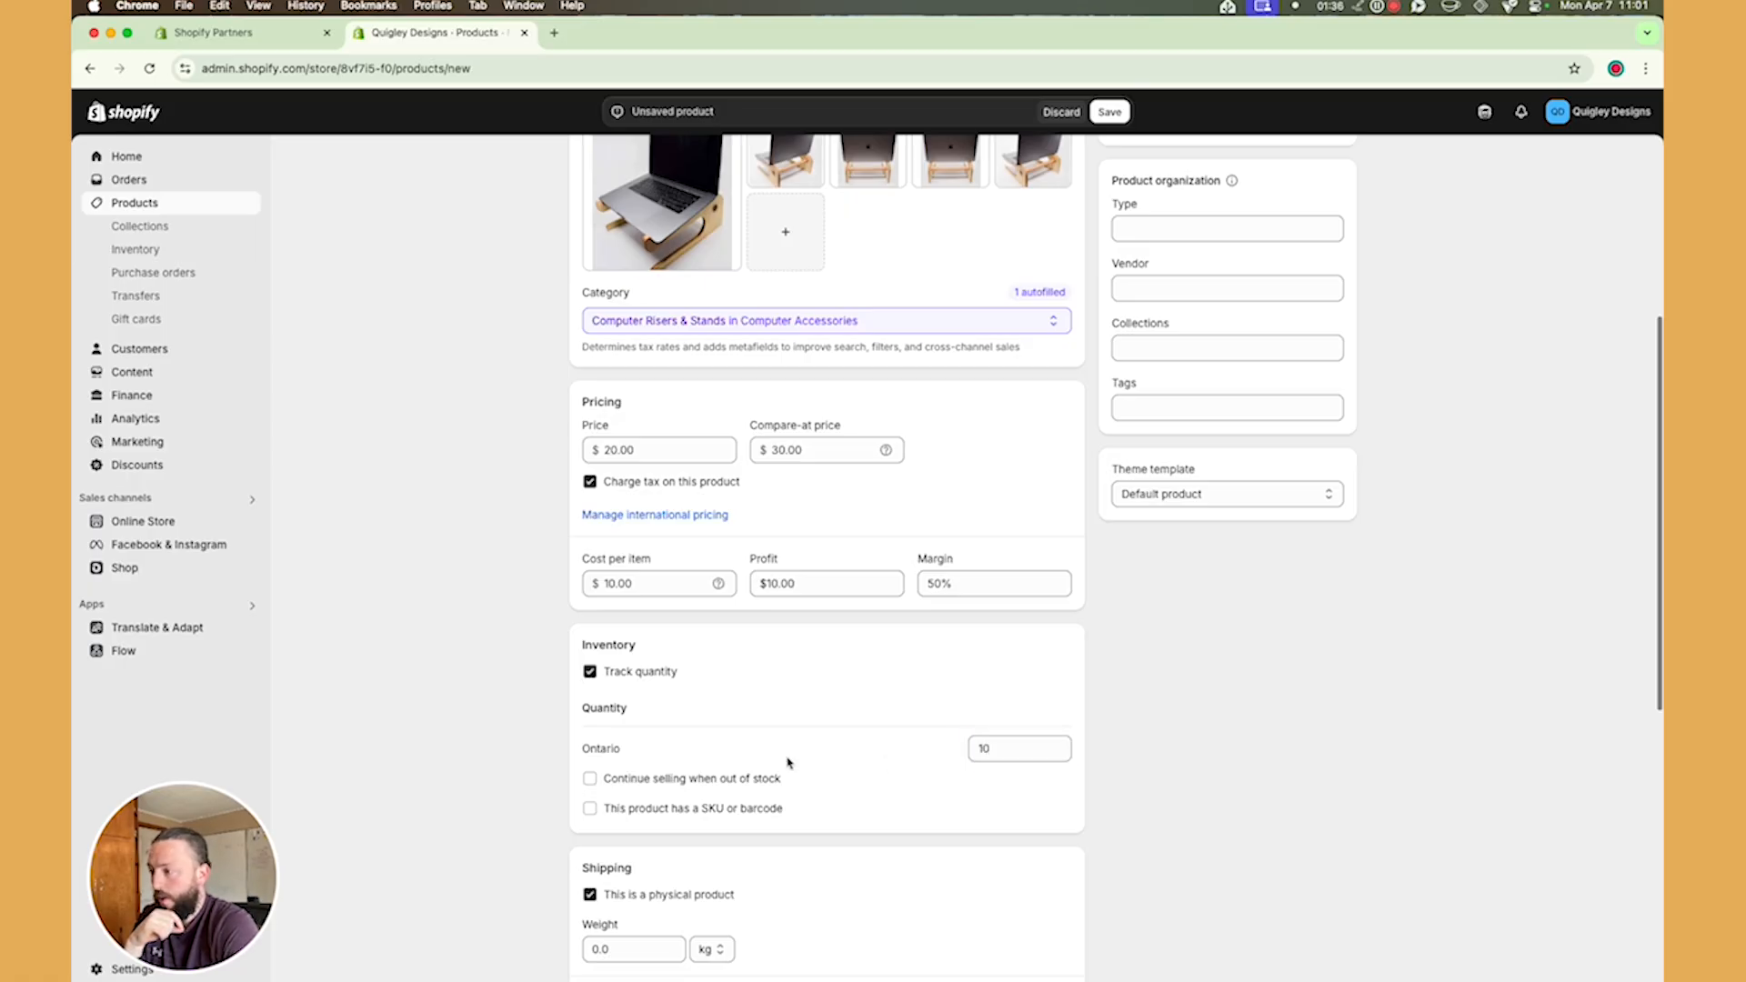
- Try enabling the SKU or barcode option in the product's inventory settings, and disable it again
click(620, 810)
scroll(720, 813, down, 1)
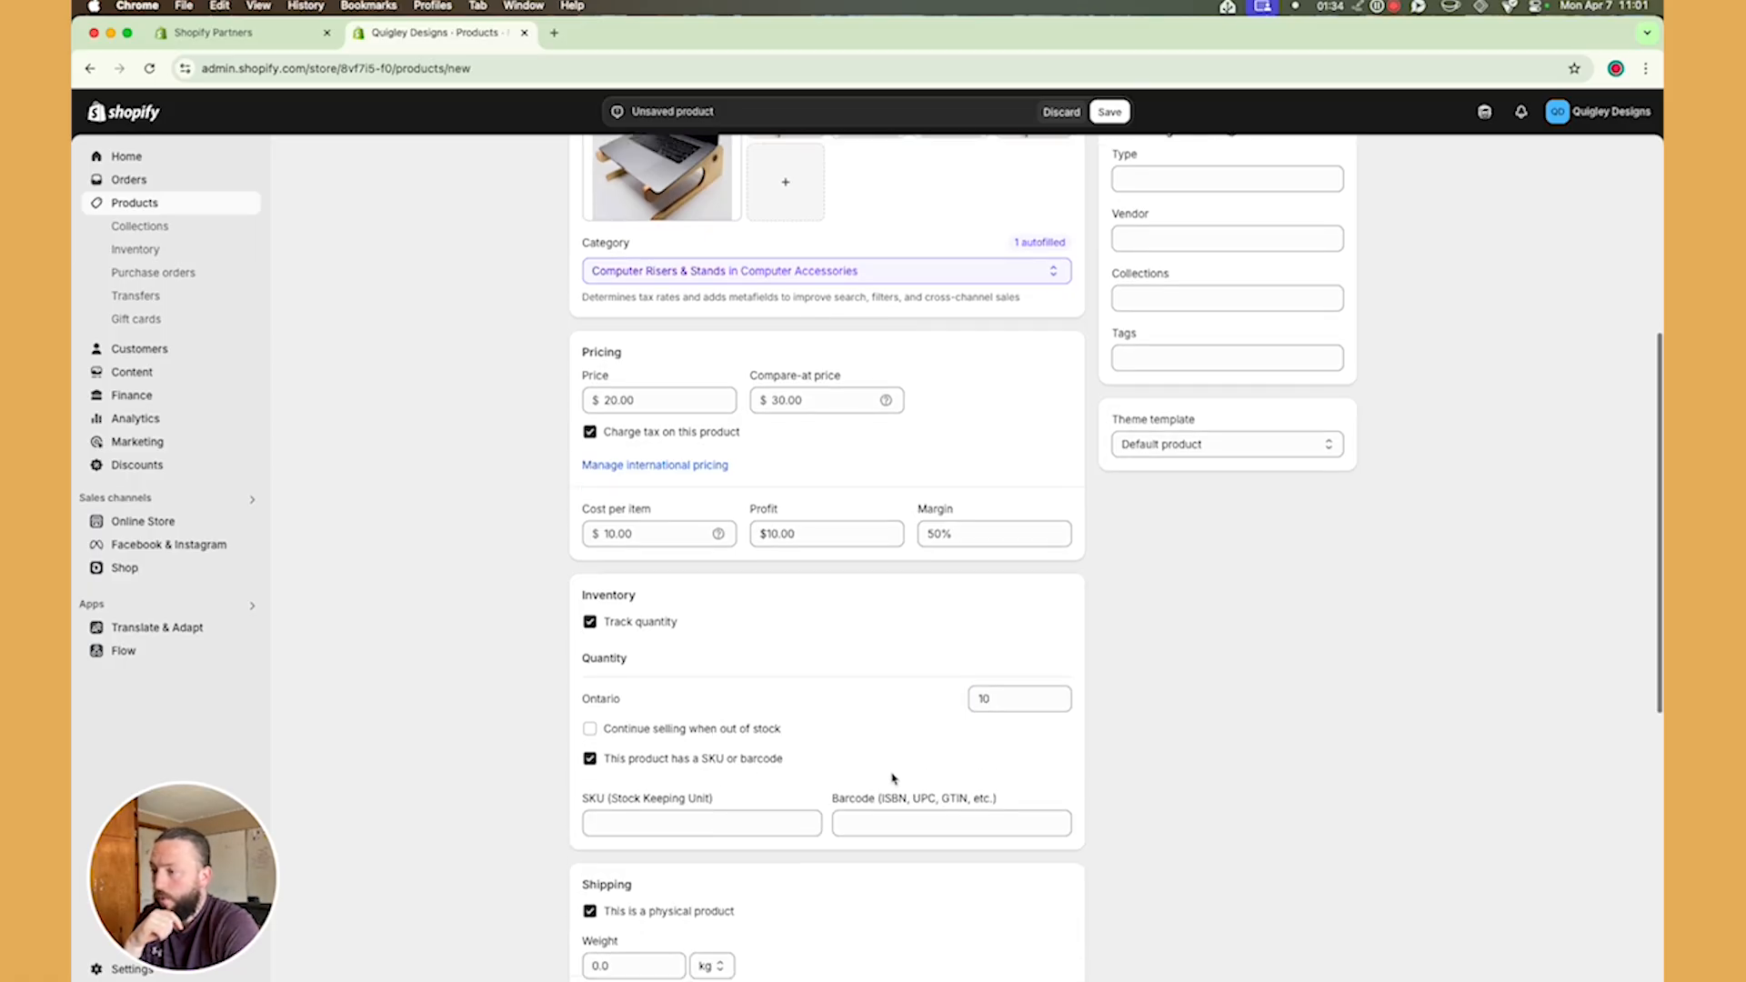
click(649, 764)
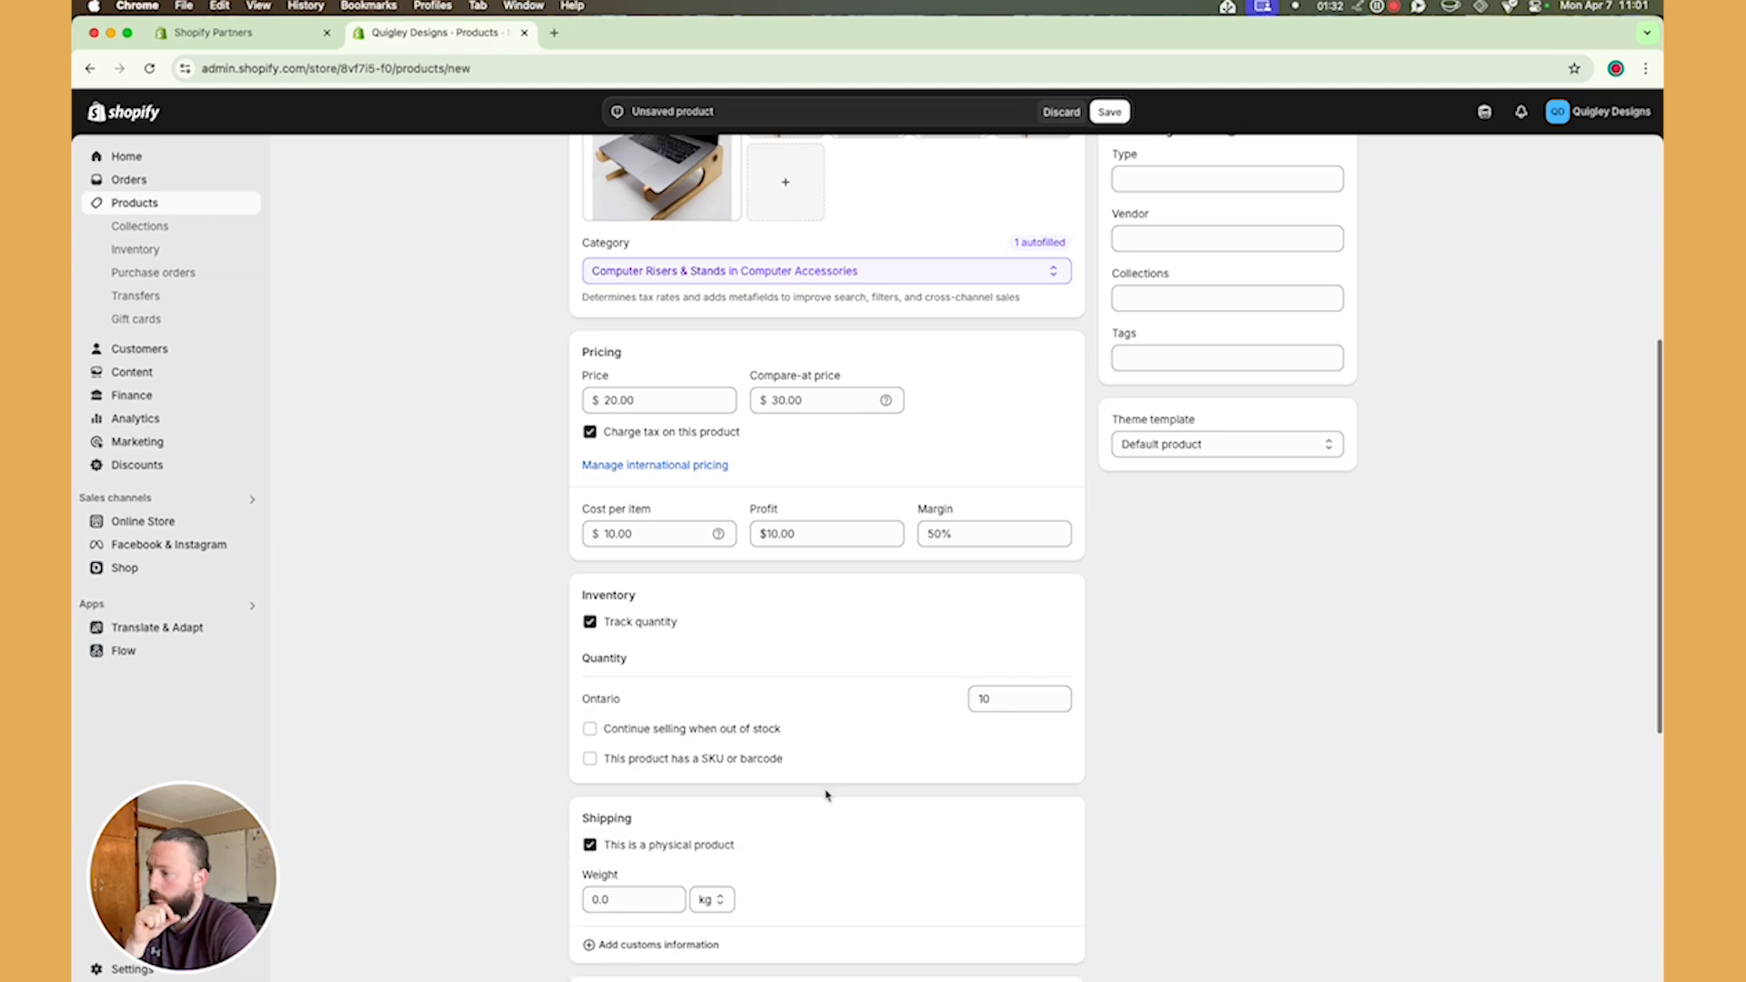
scroll(764, 812, down, 2)
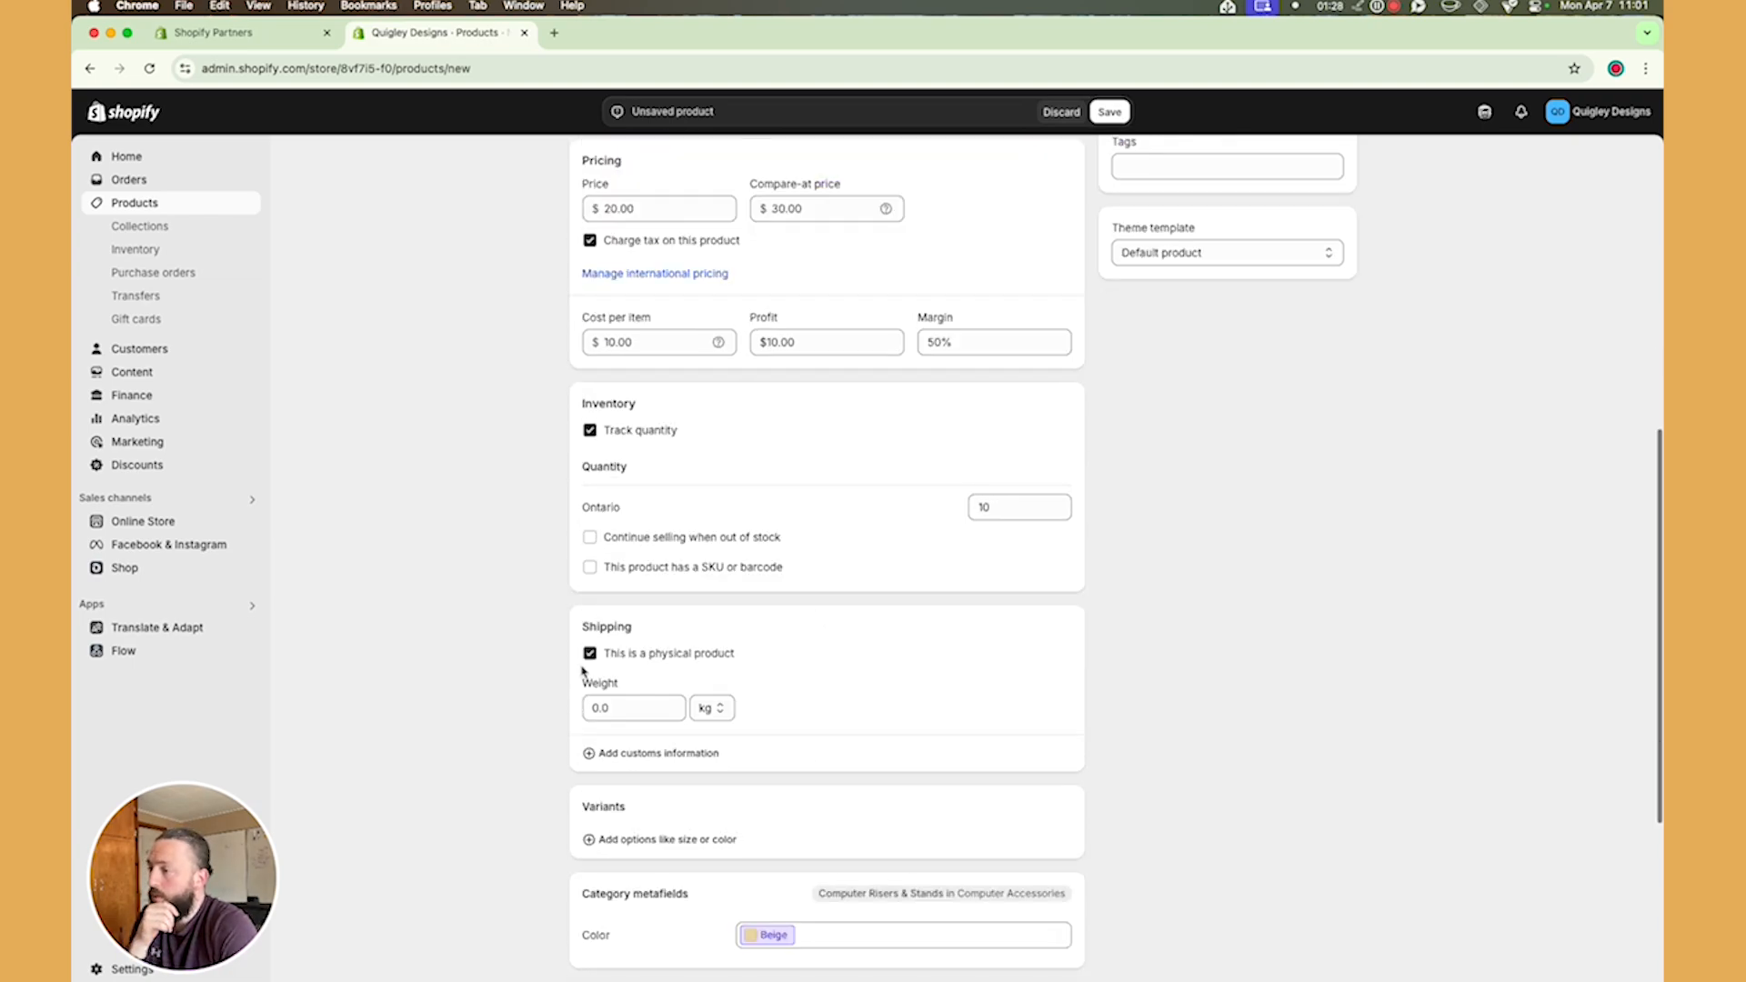
click(614, 708)
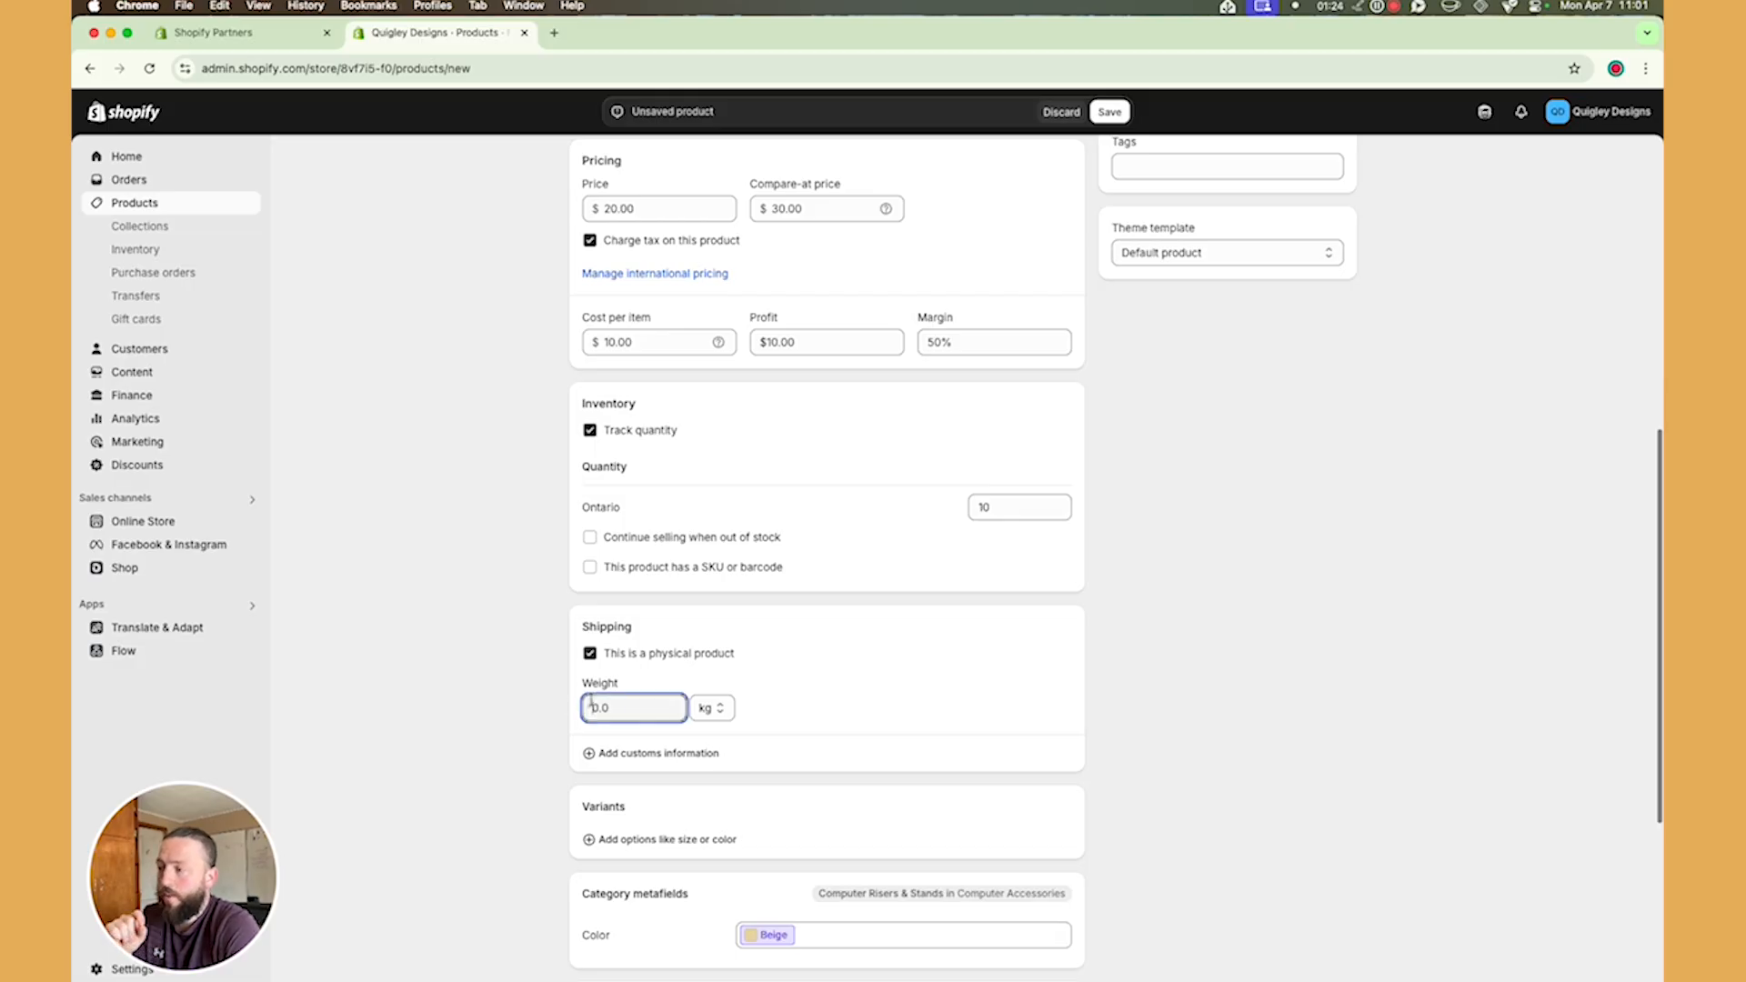
click(718, 710)
click(795, 695)
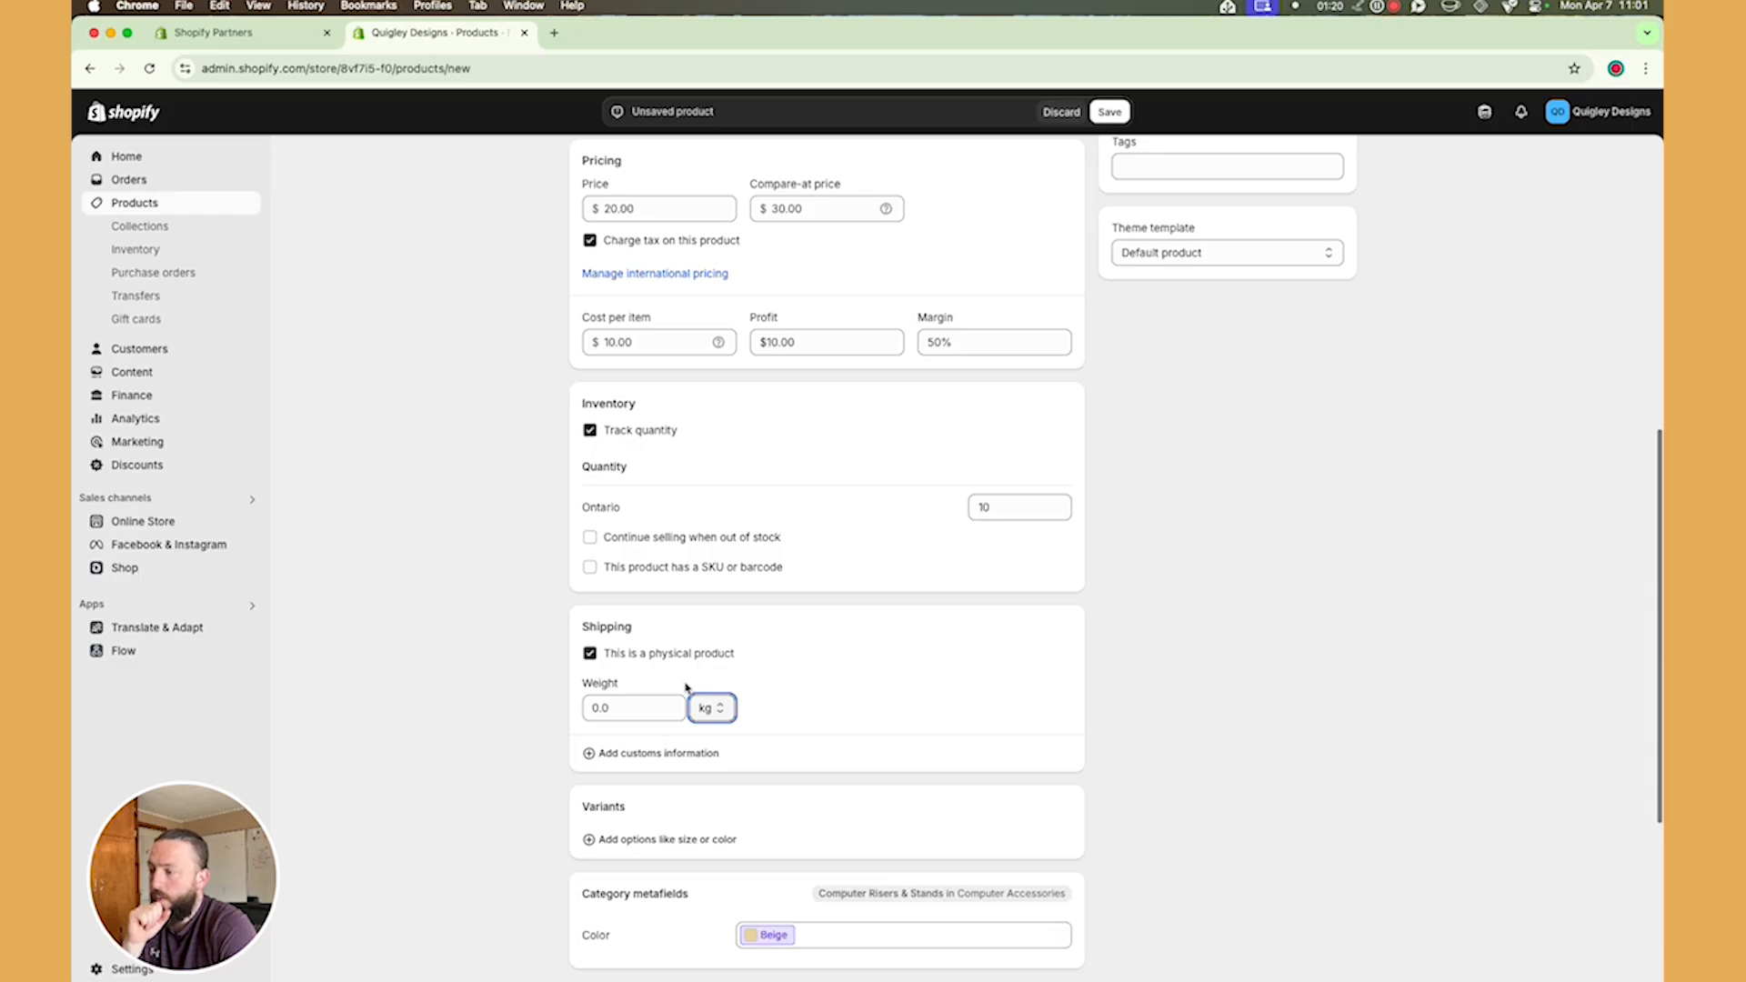
- Add customs information to the product's shipping details, with Canada as country of origin and Ontario as province of origin
click(637, 753)
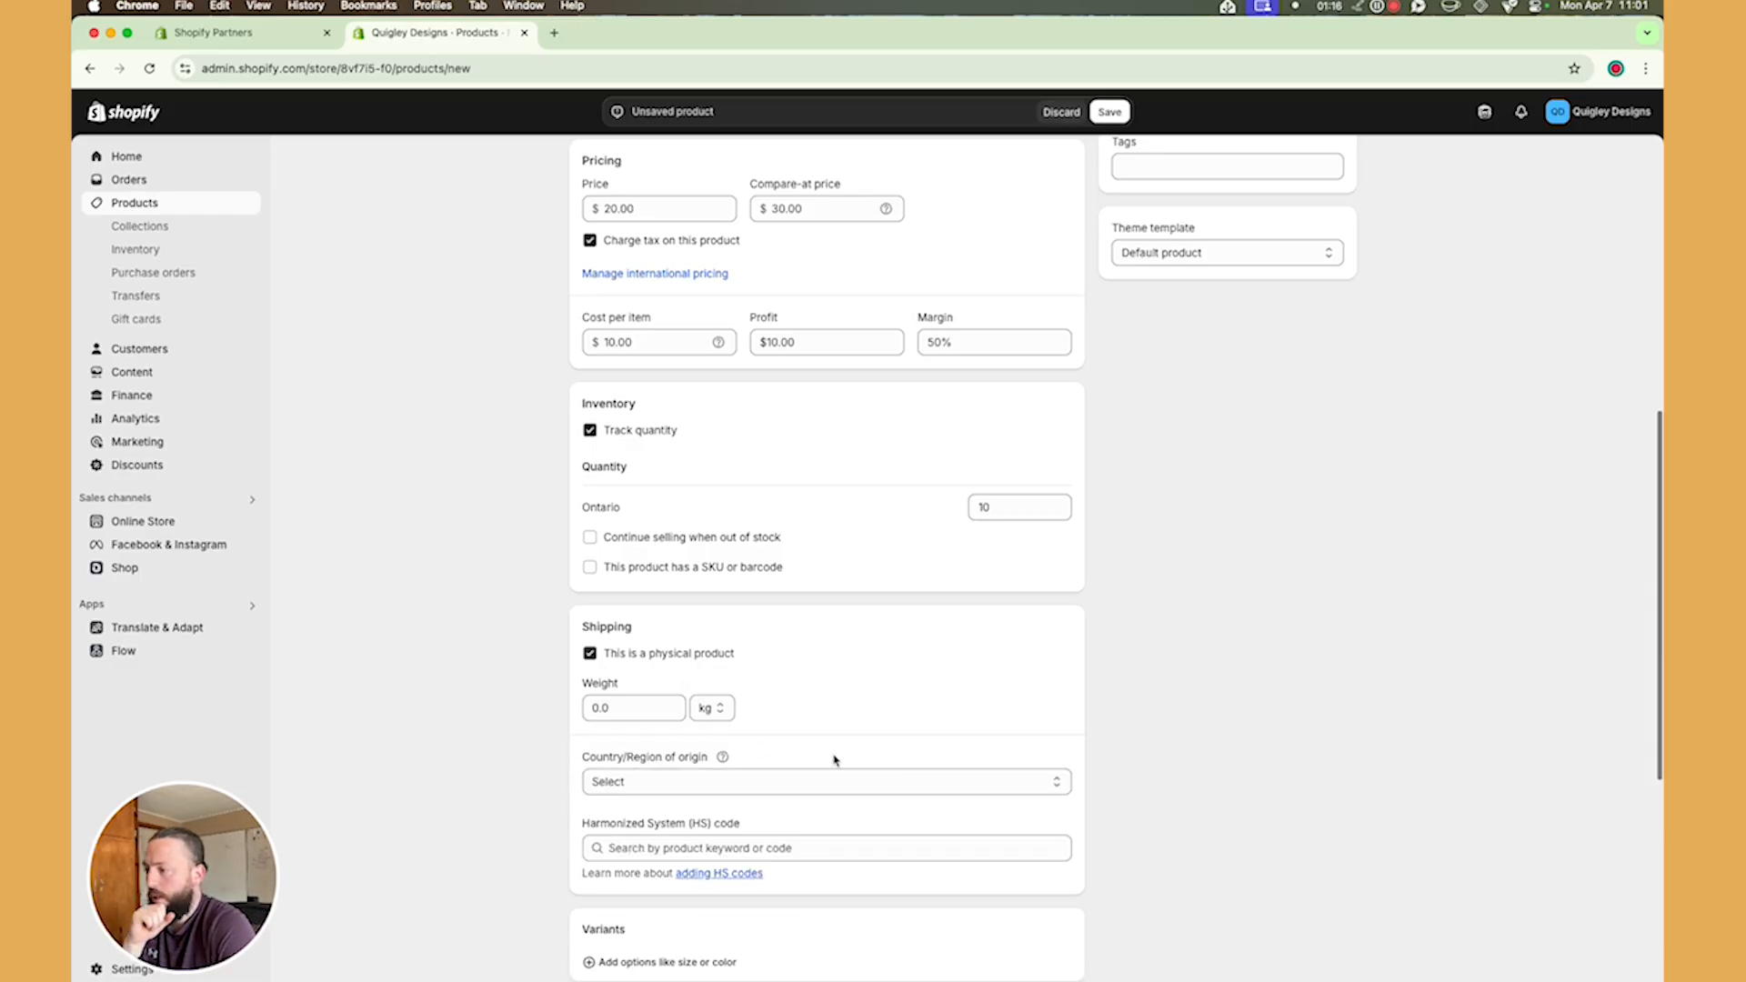
scroll(883, 760, down, 1)
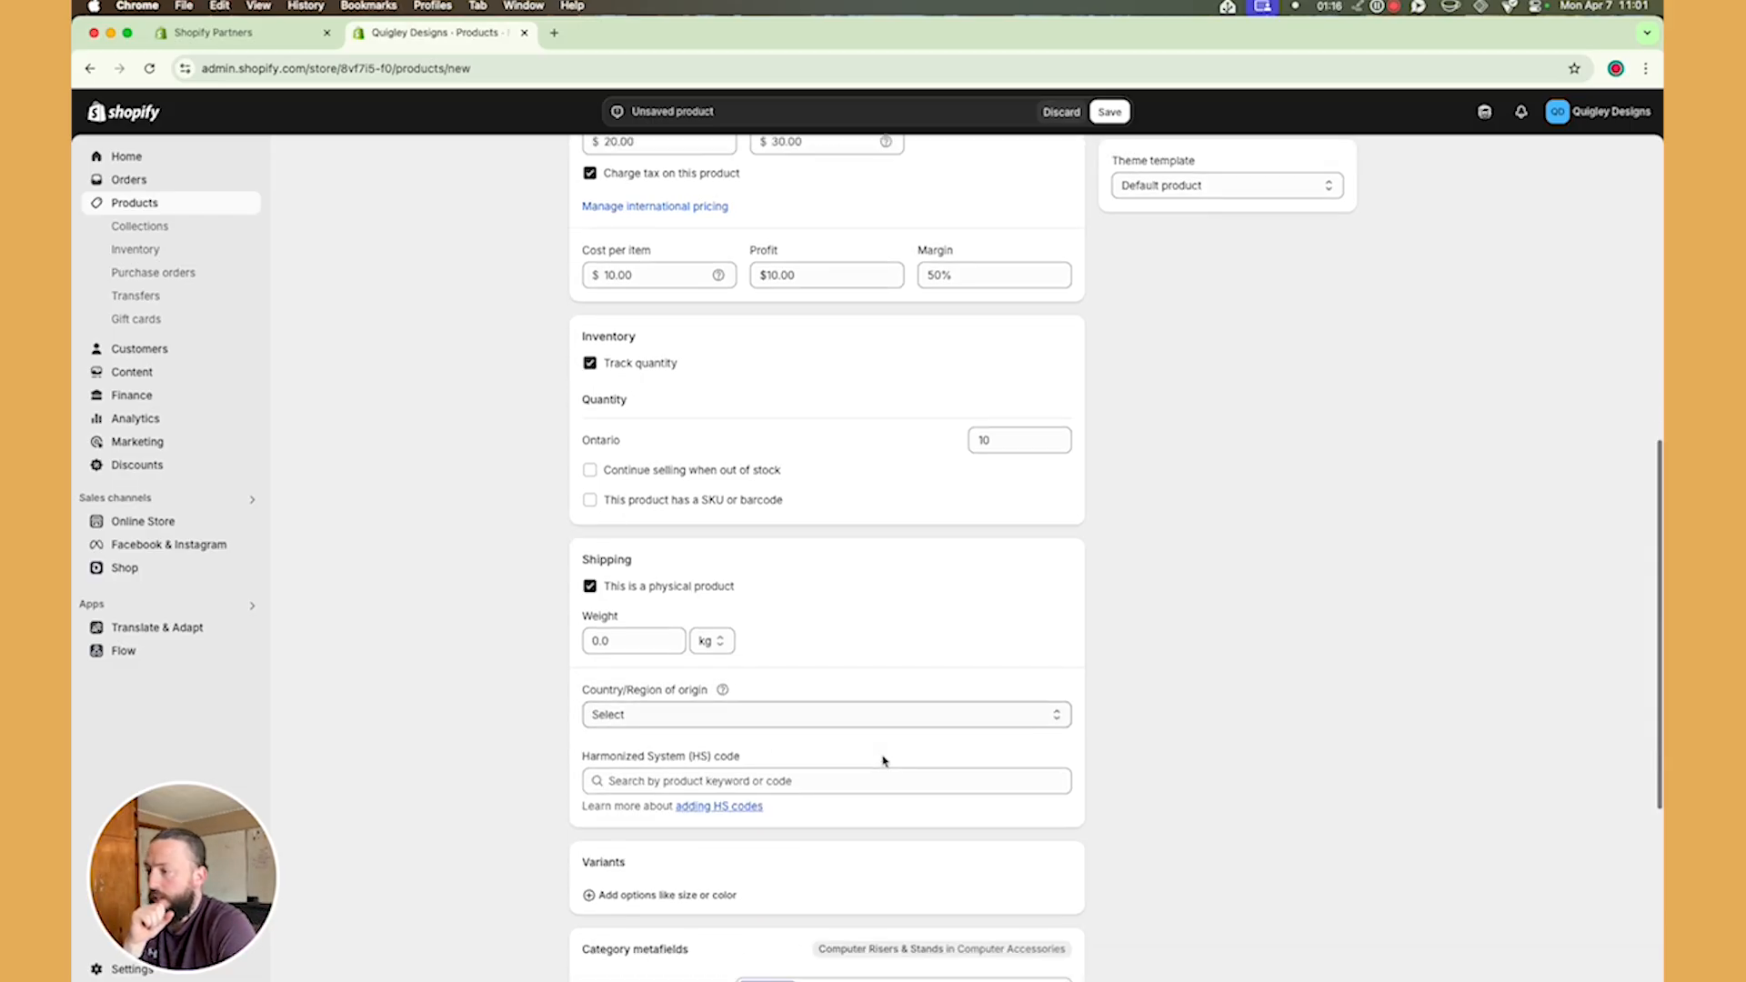
click(638, 718)
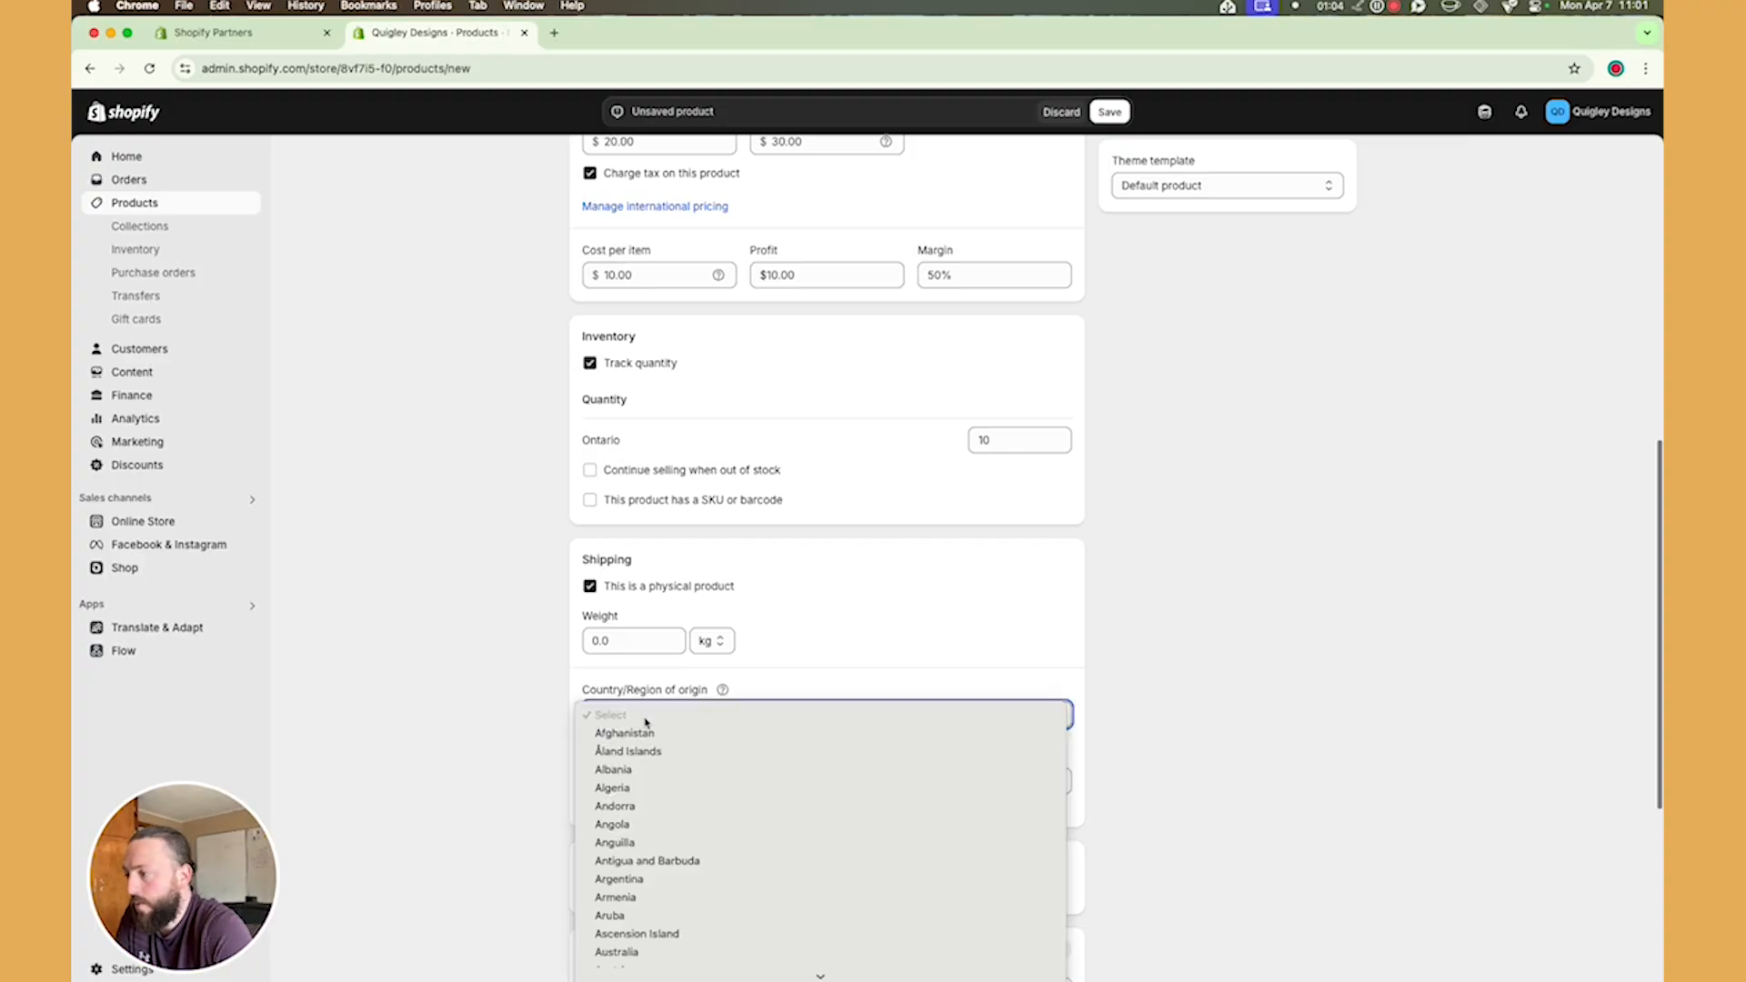
text(p)
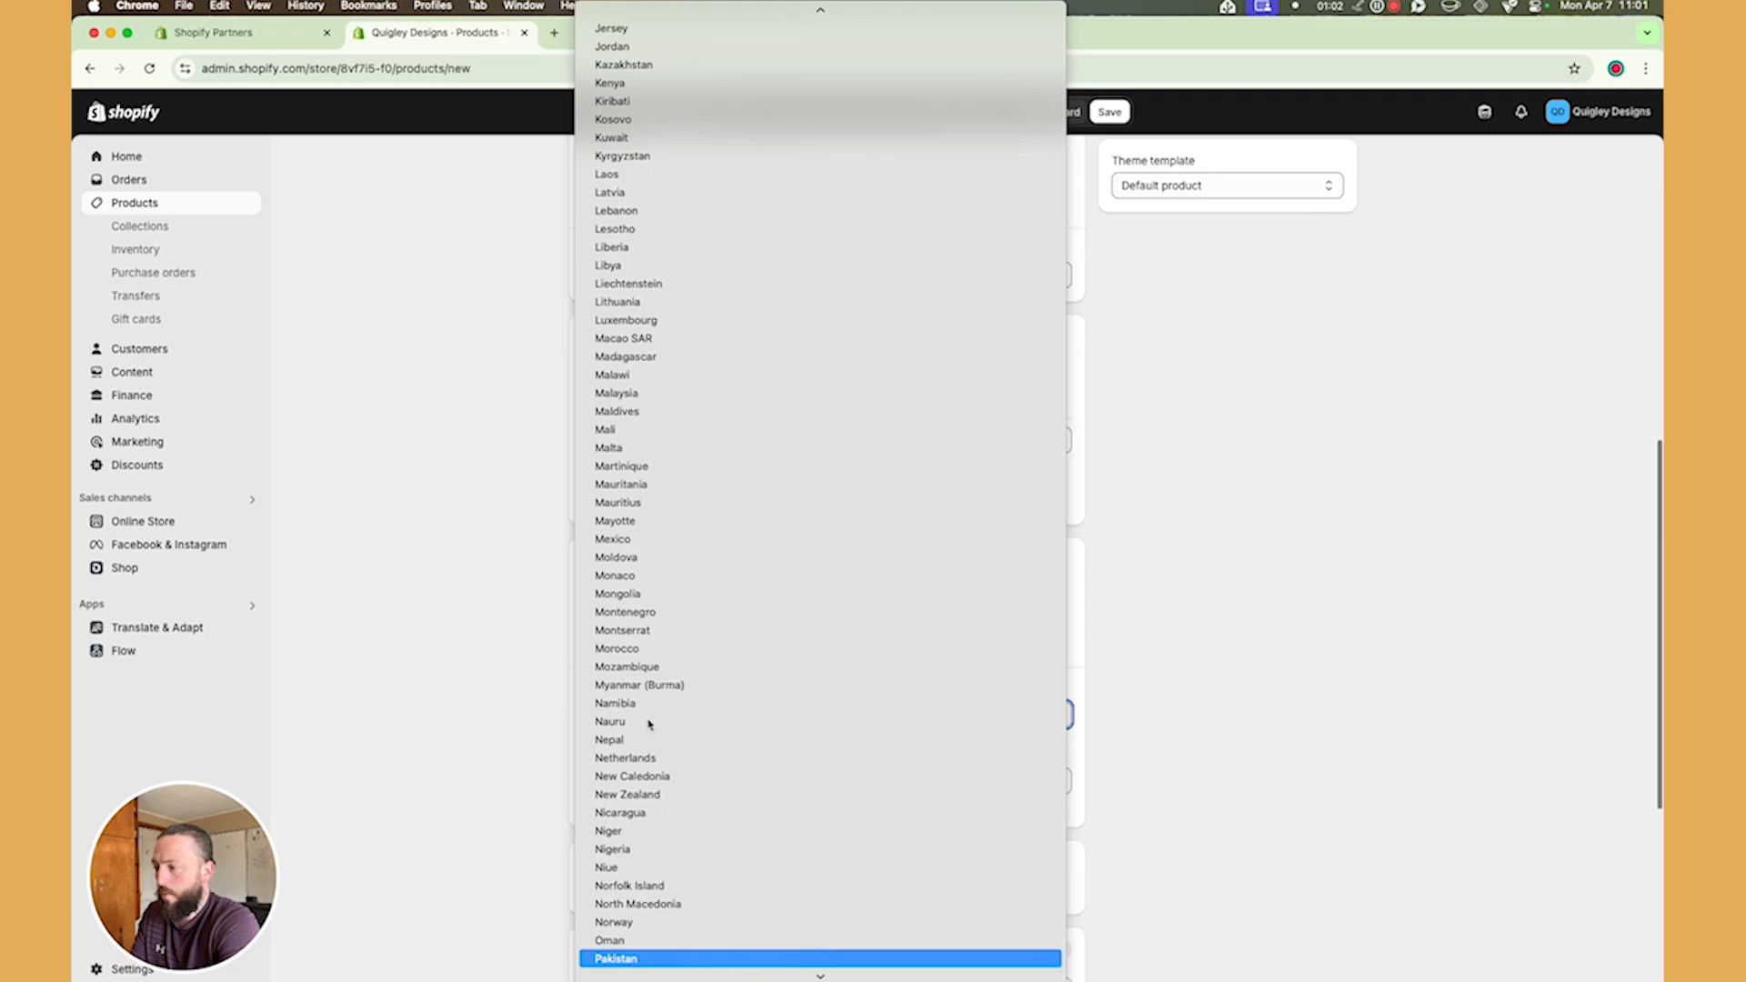
text(can)
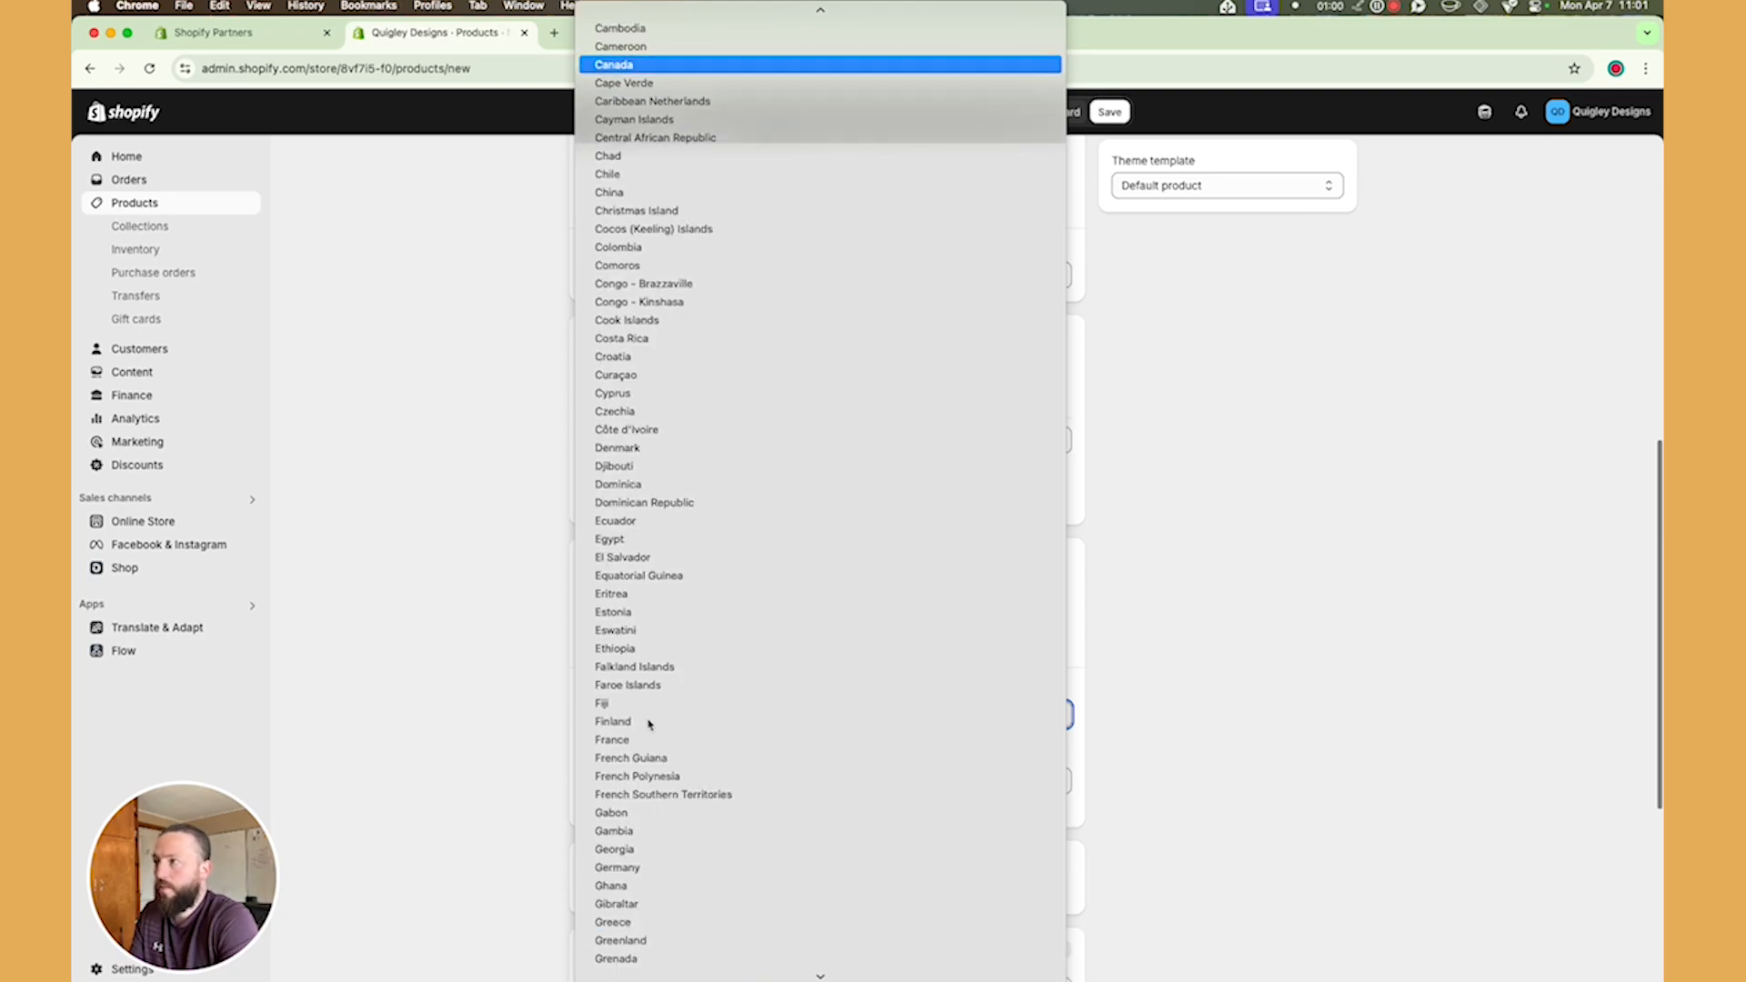
key(Return)
click(665, 775)
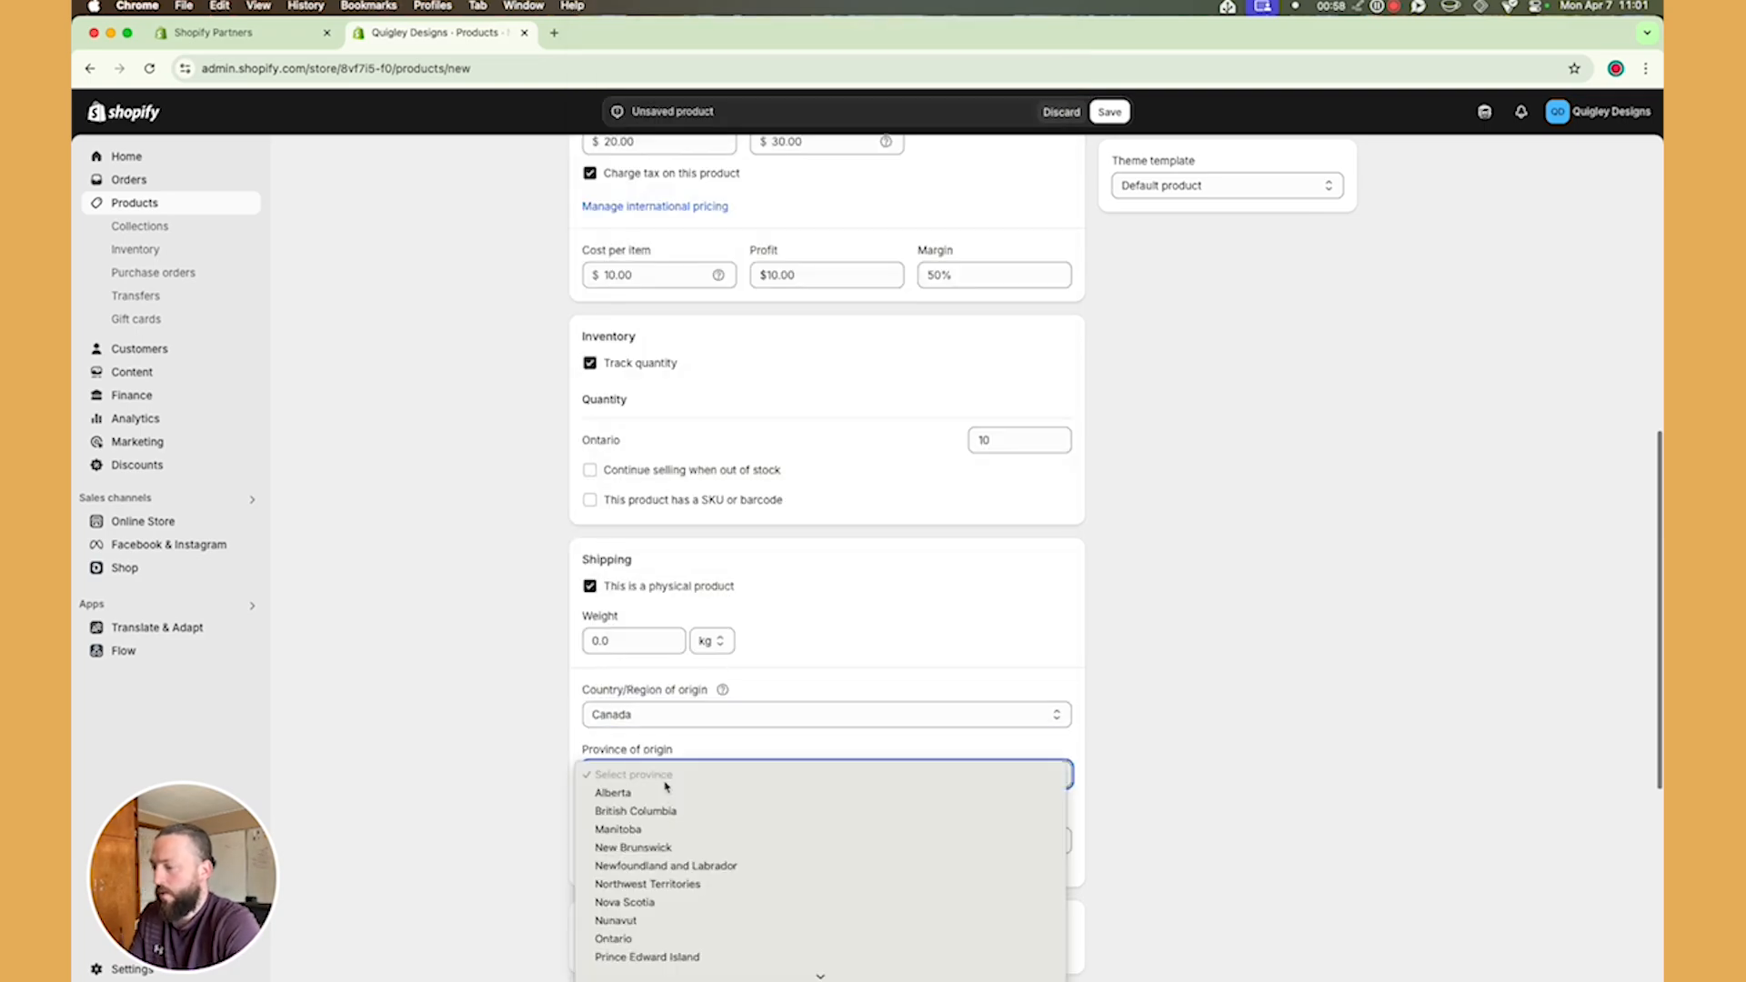
text(o)
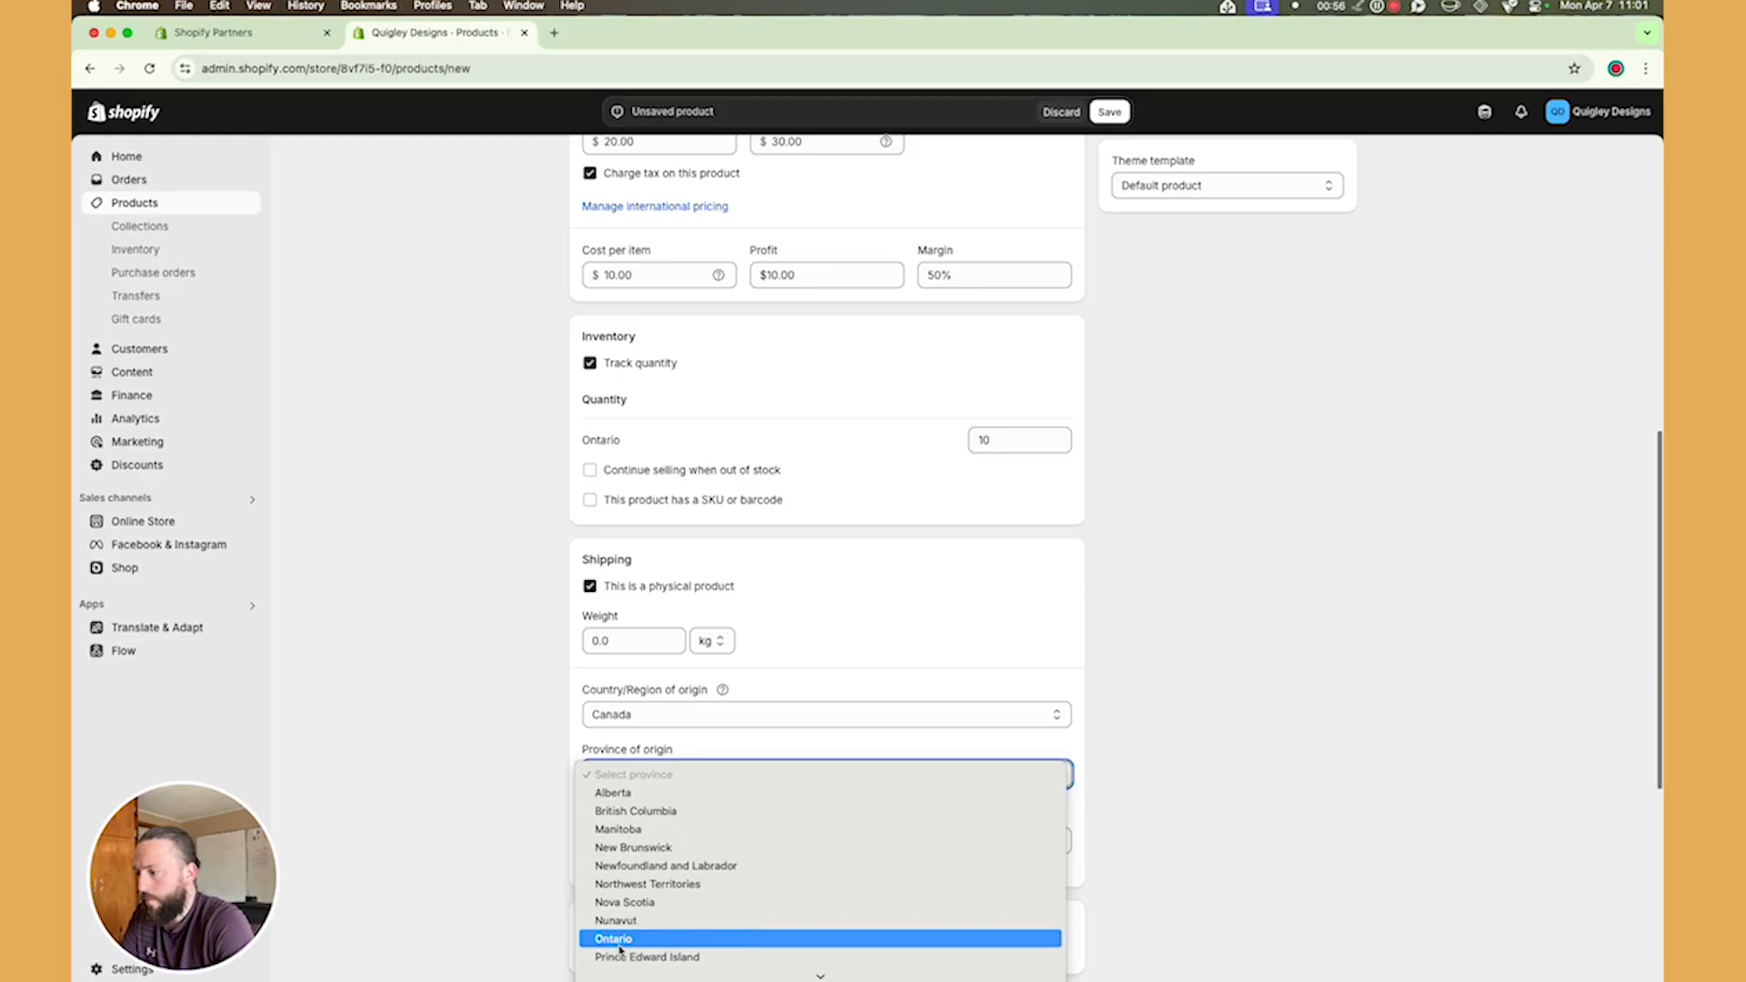
click(618, 941)
- Add the recommended Color option to the product's variants
scroll(550, 816, down, 3)
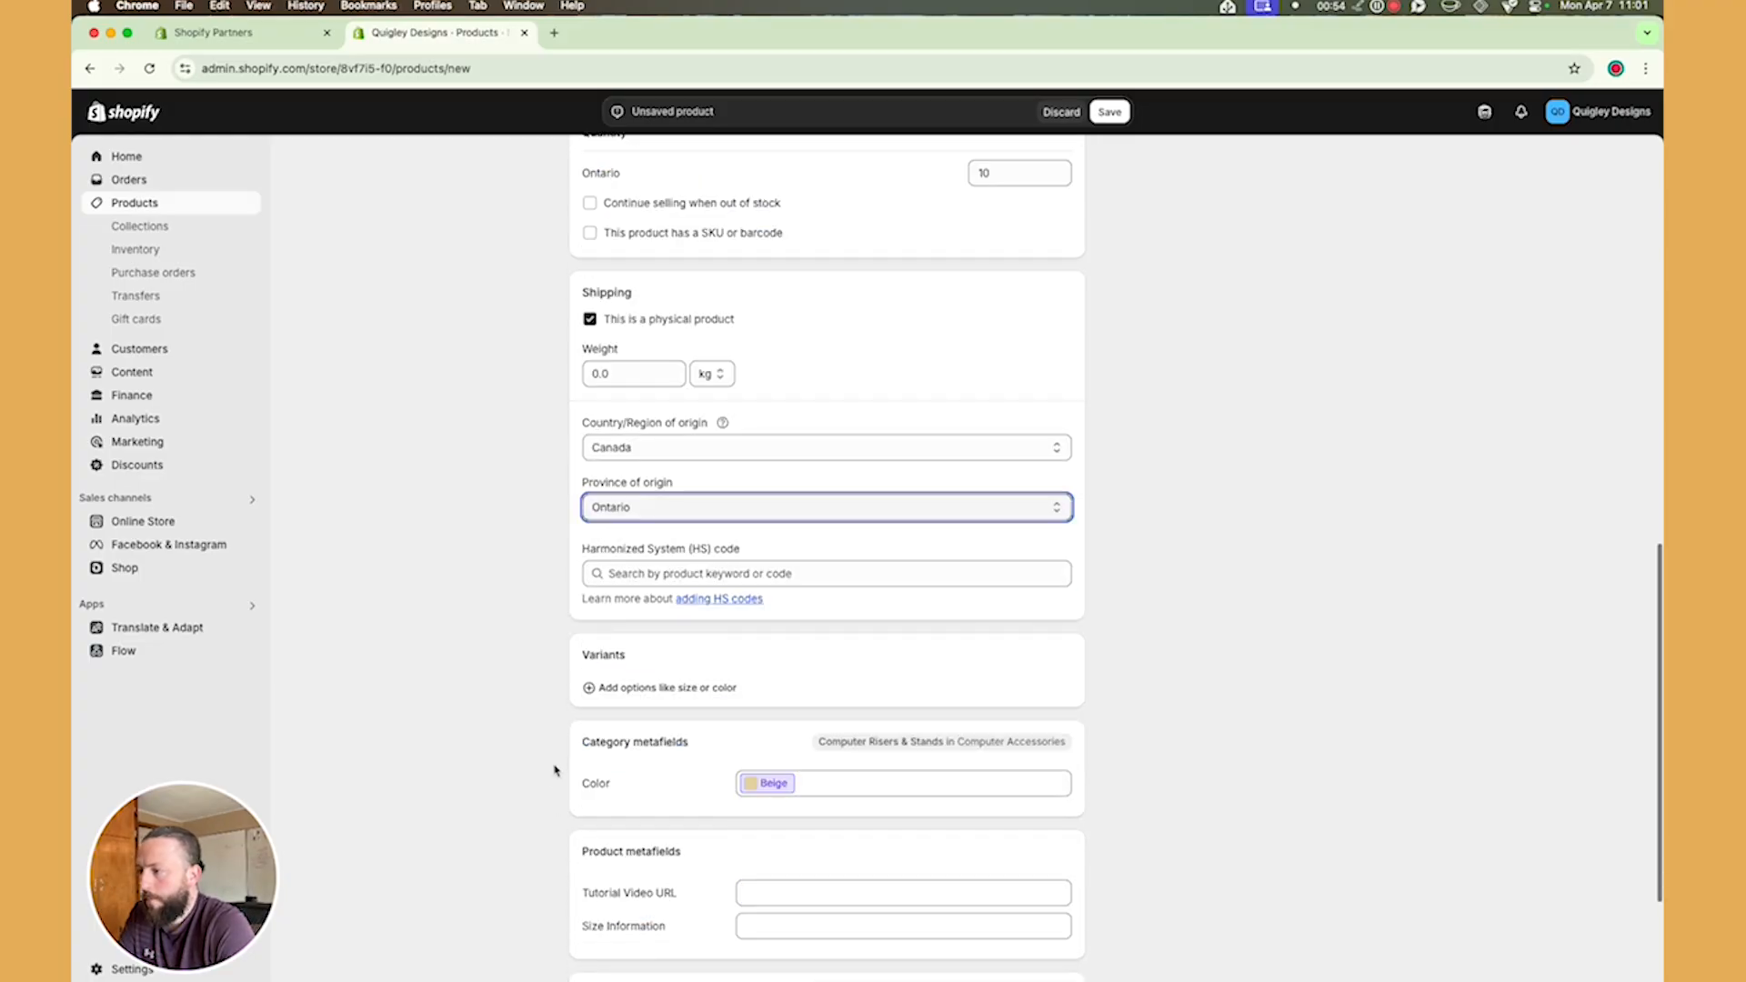
click(658, 693)
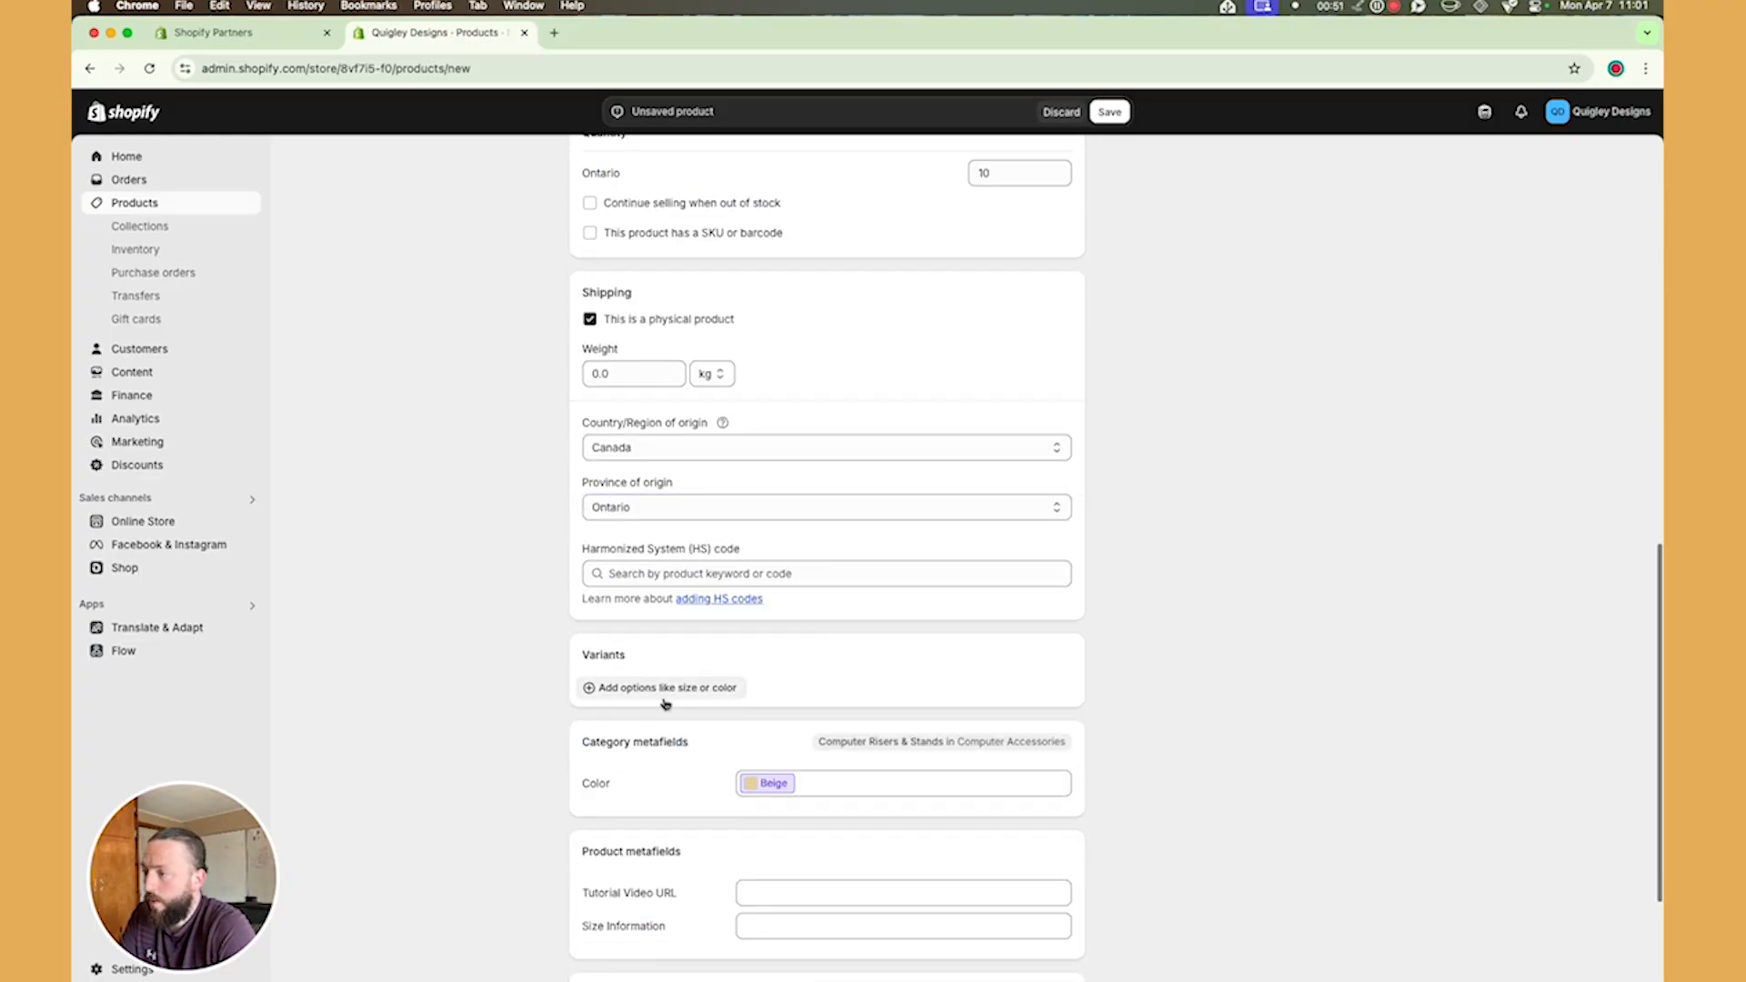
click(664, 703)
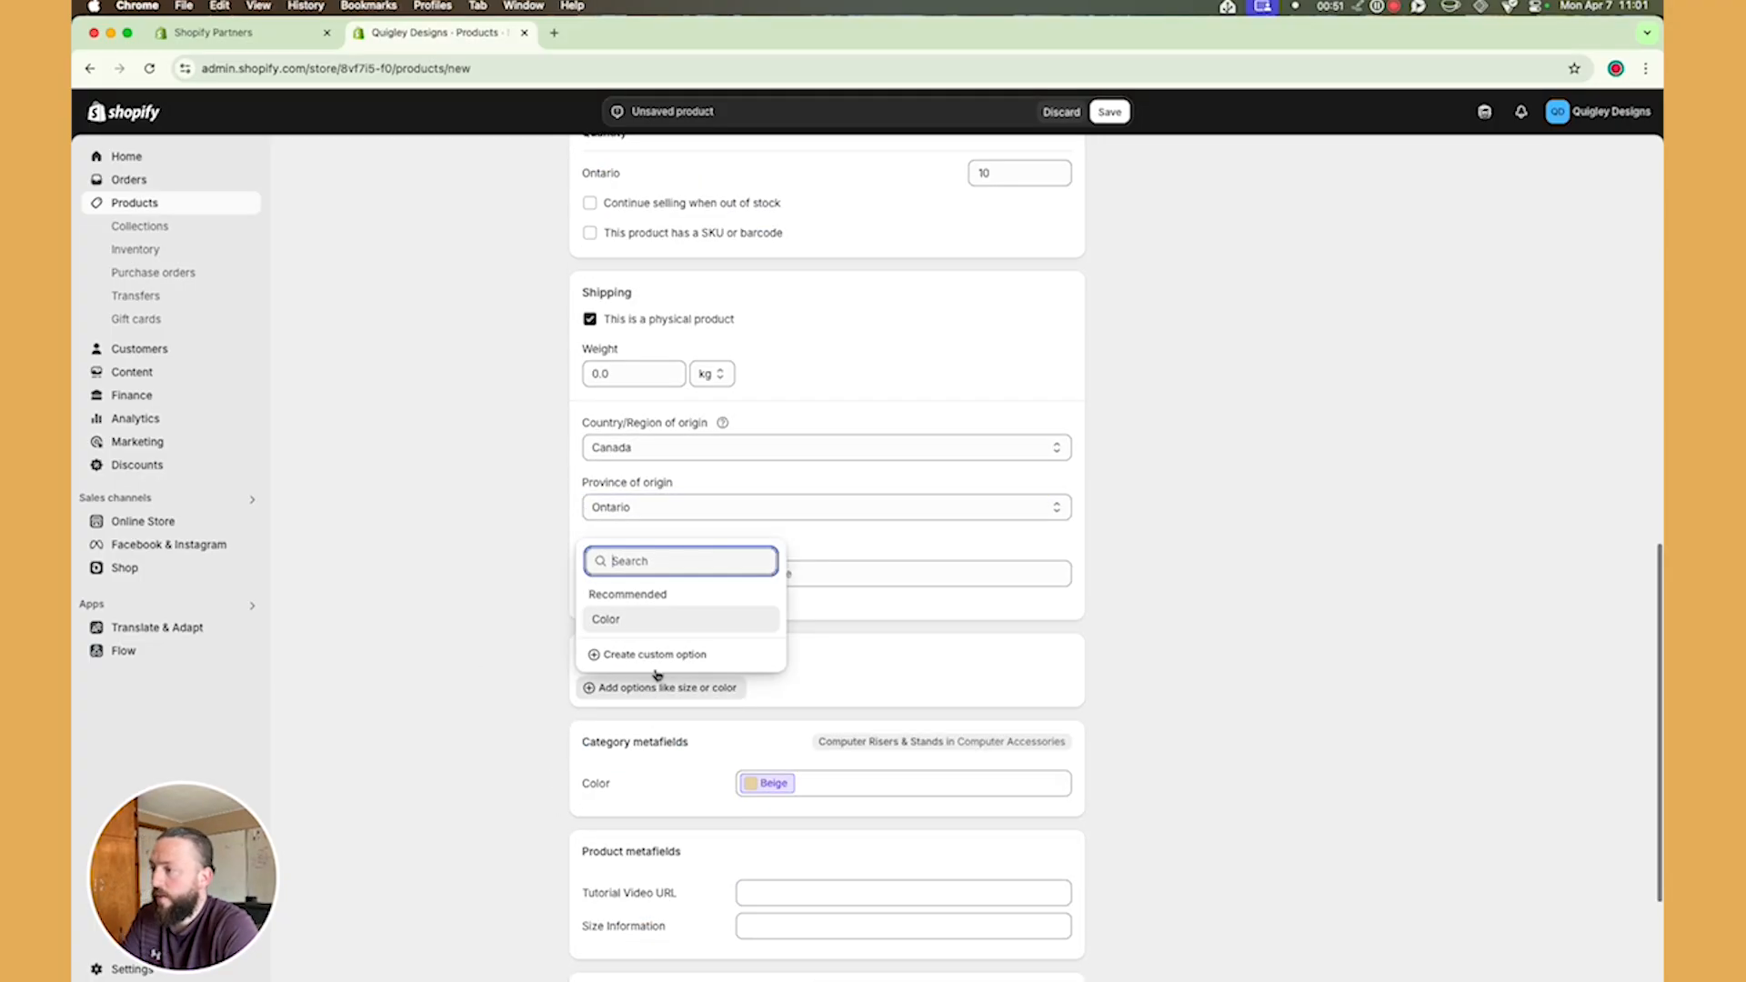
click(644, 627)
- Add Brown as a second value of the Color variant option alongside Beige
scroll(696, 746, down, 1)
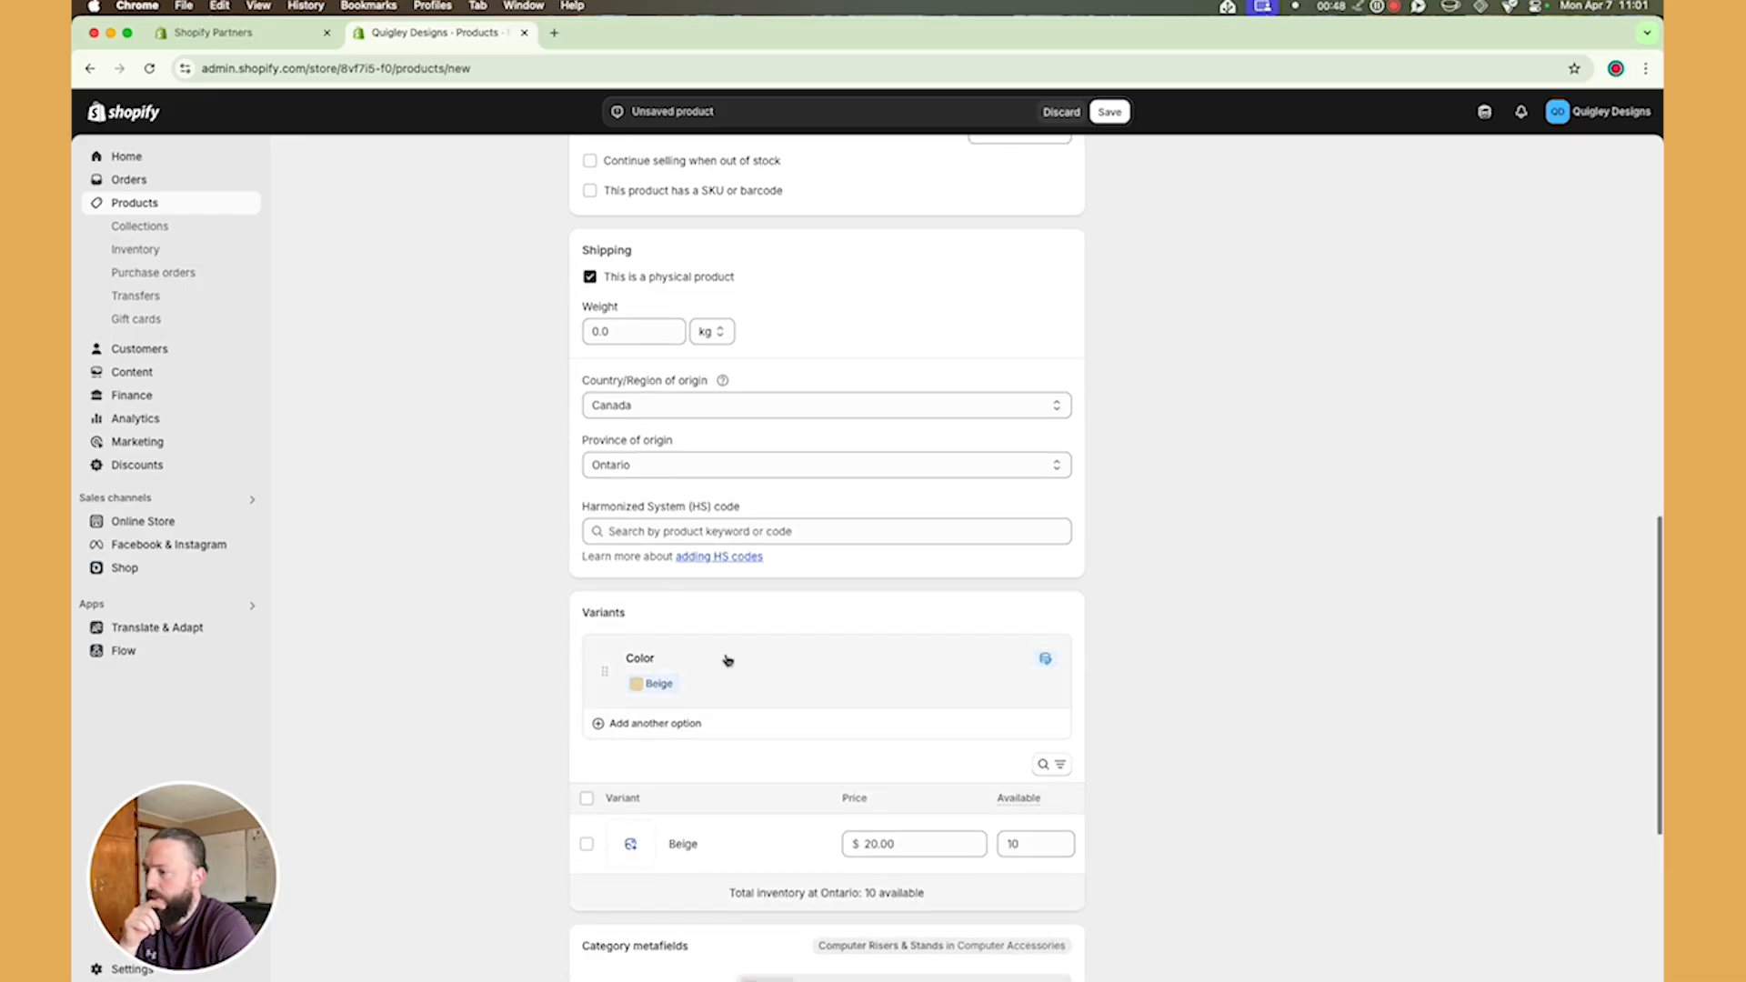
click(678, 682)
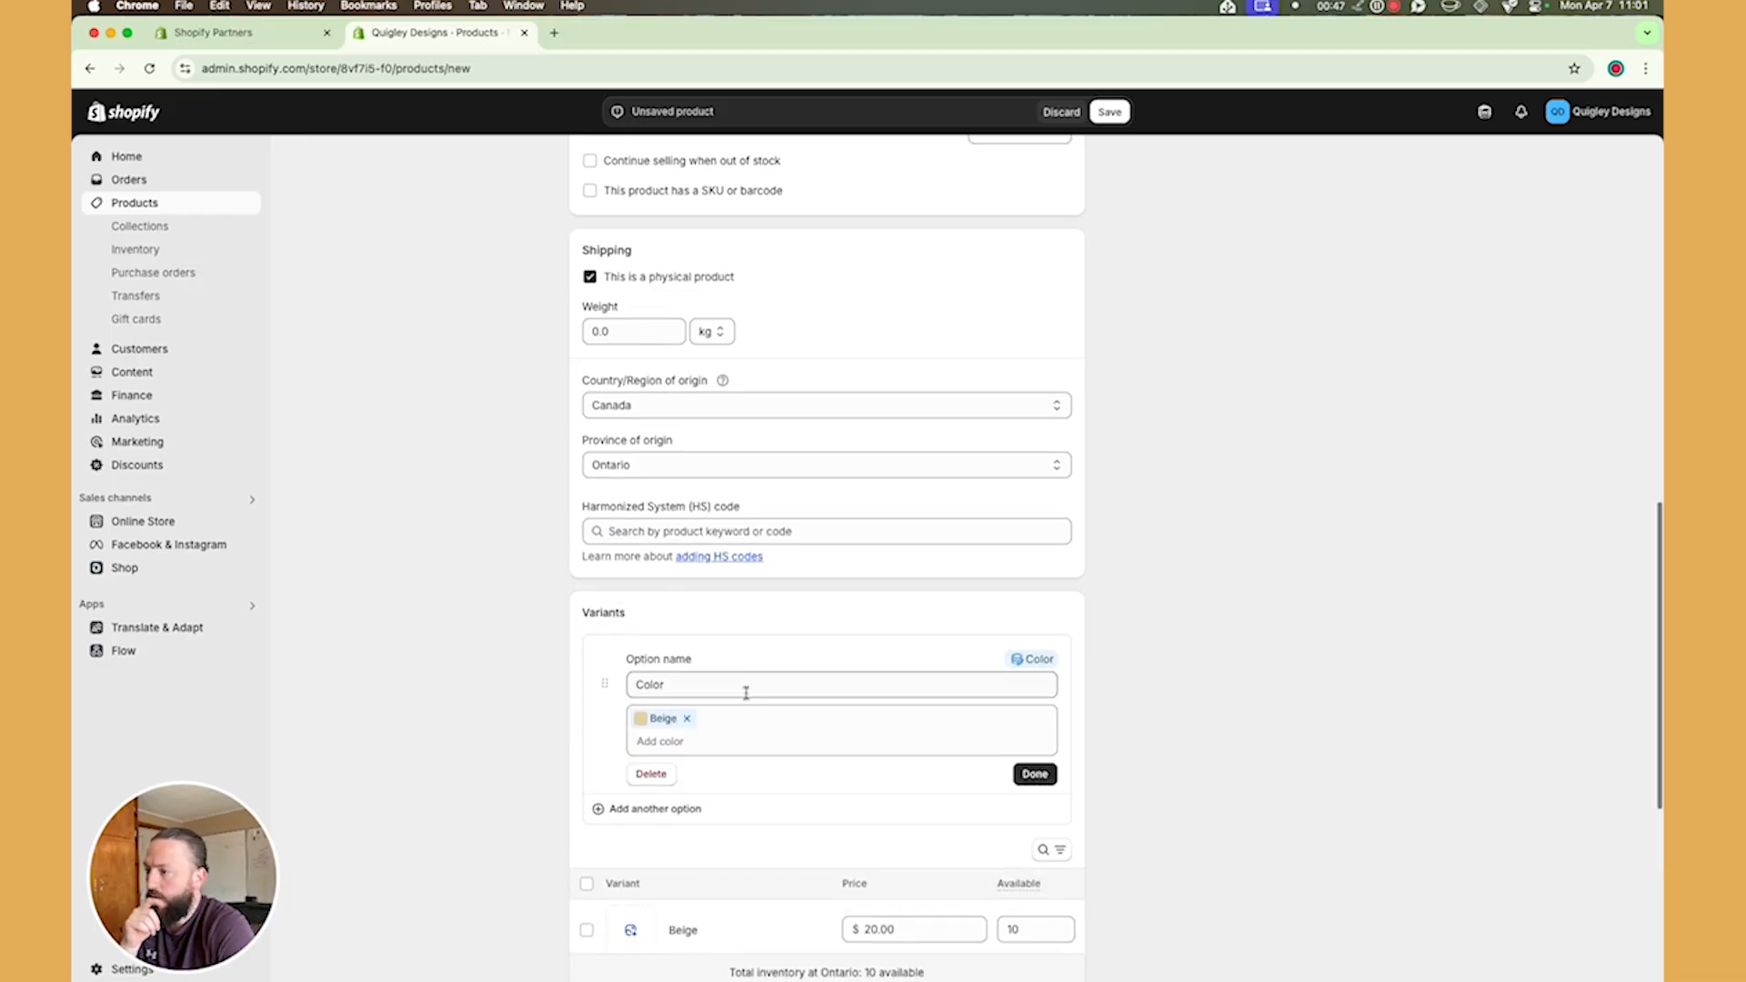
click(719, 733)
text(br)
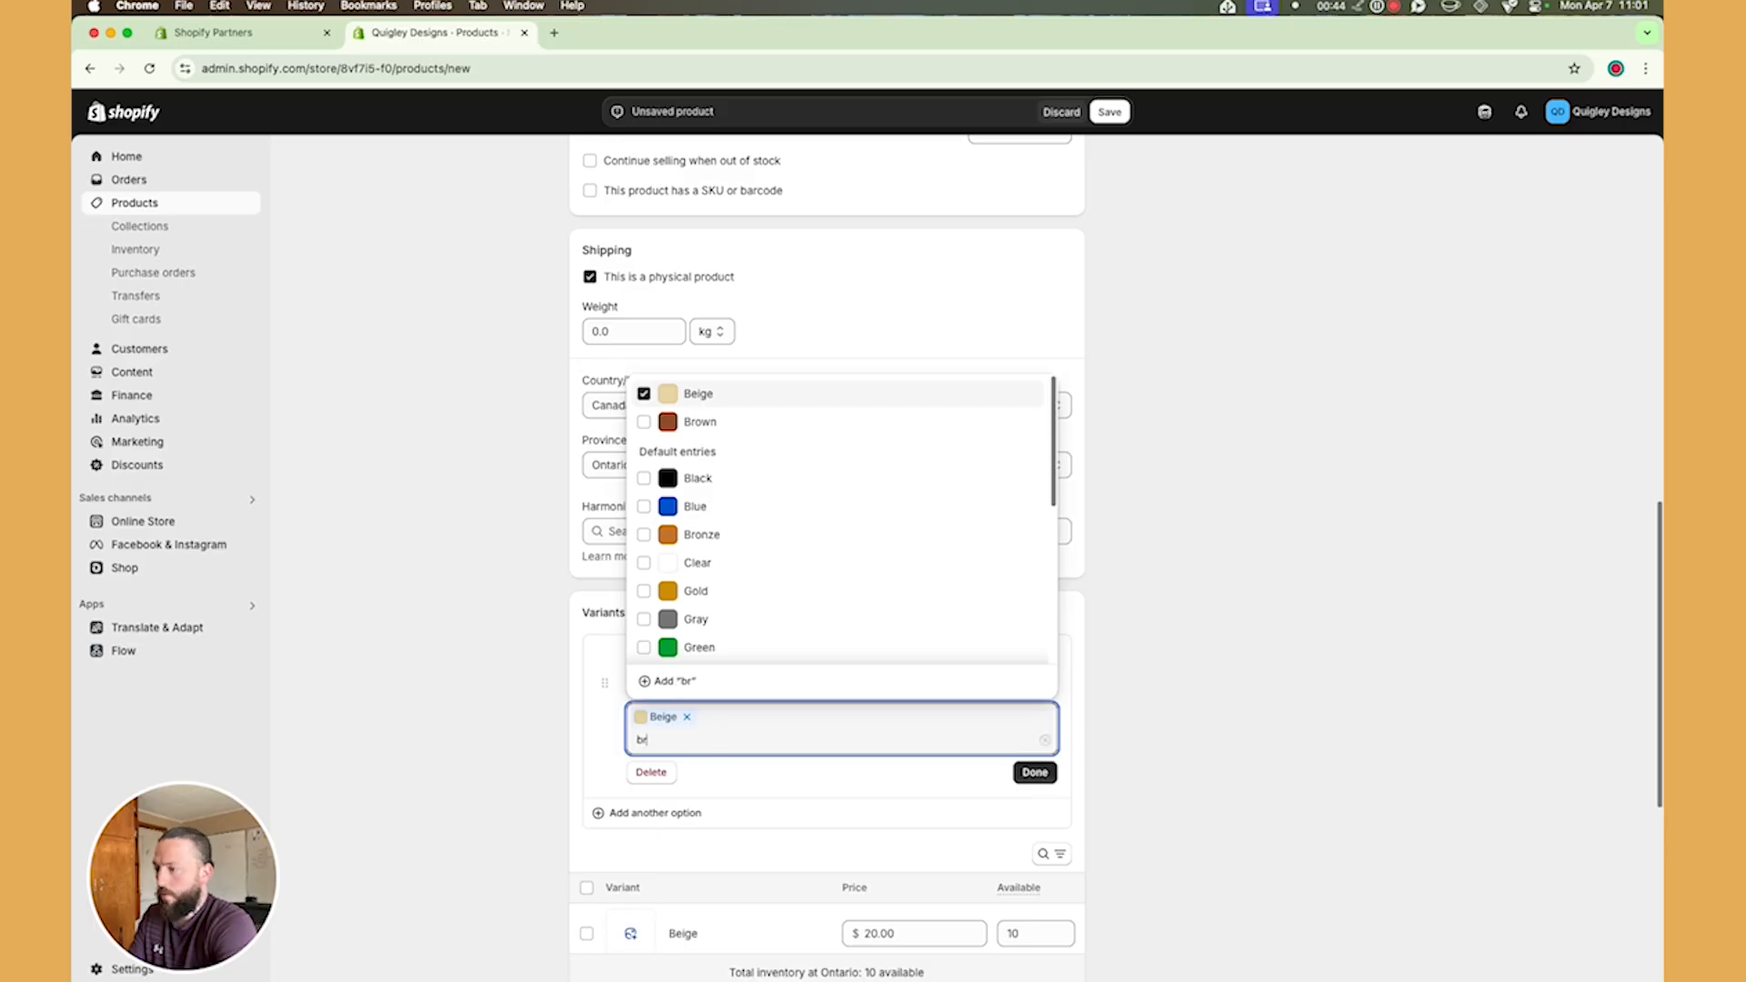
text(own)
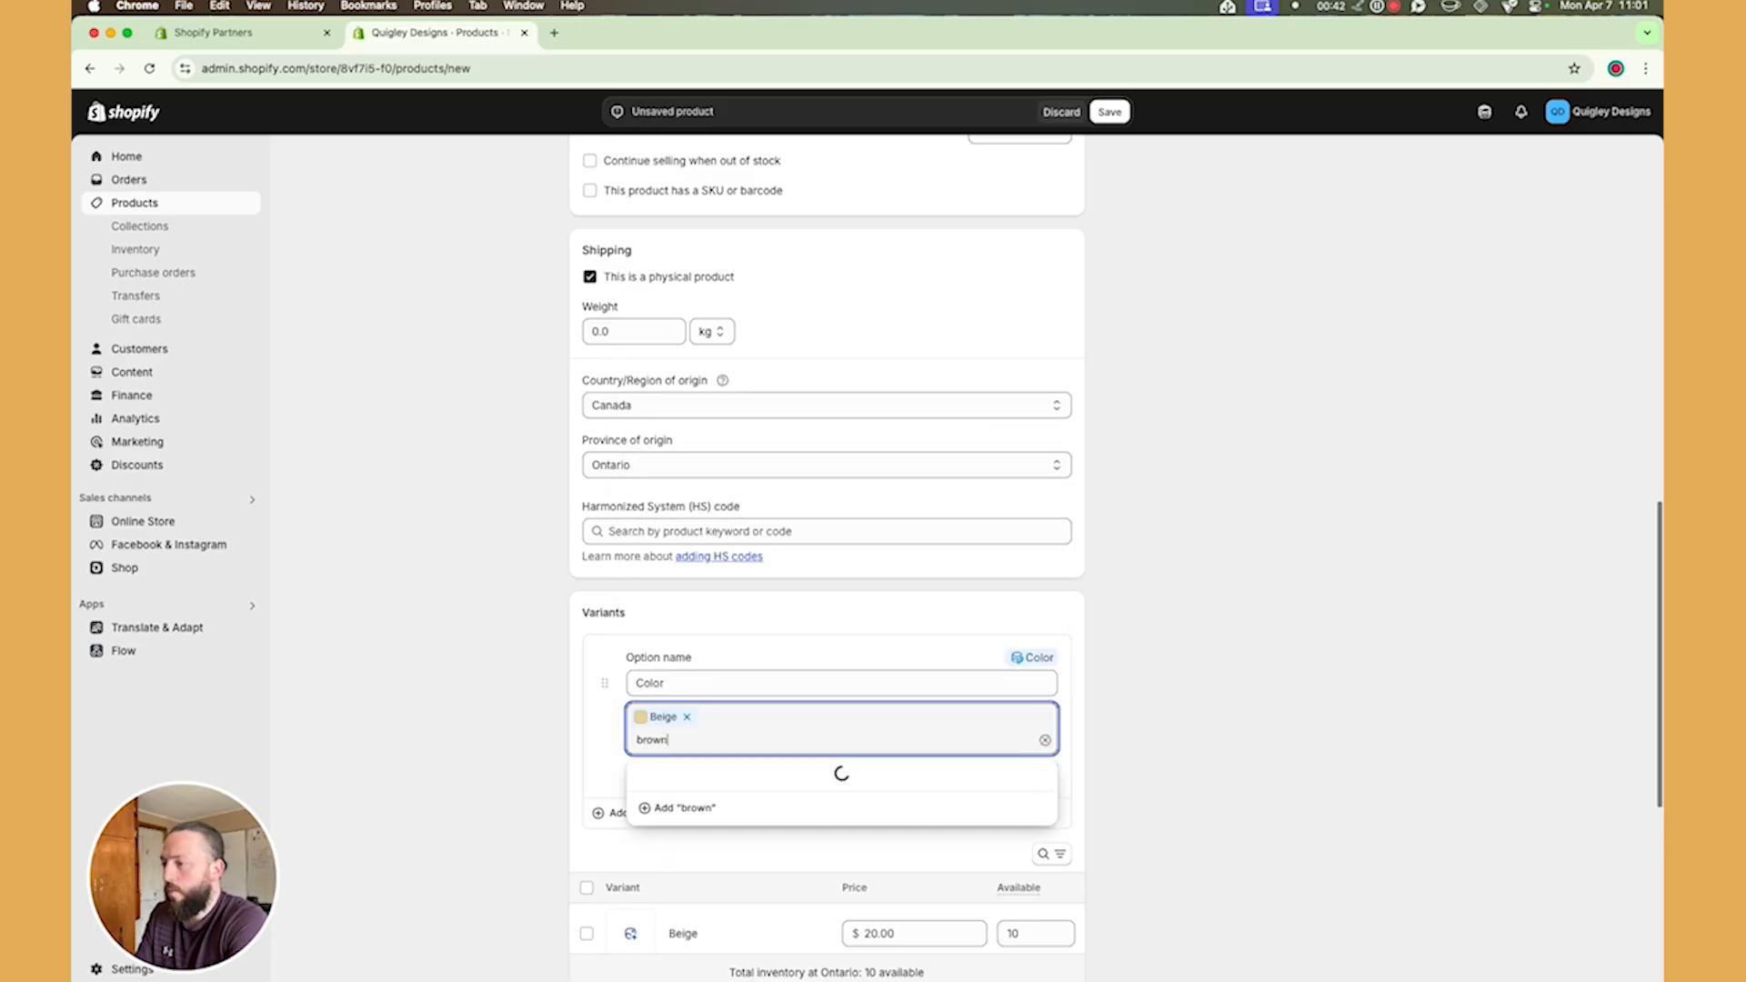
click(652, 805)
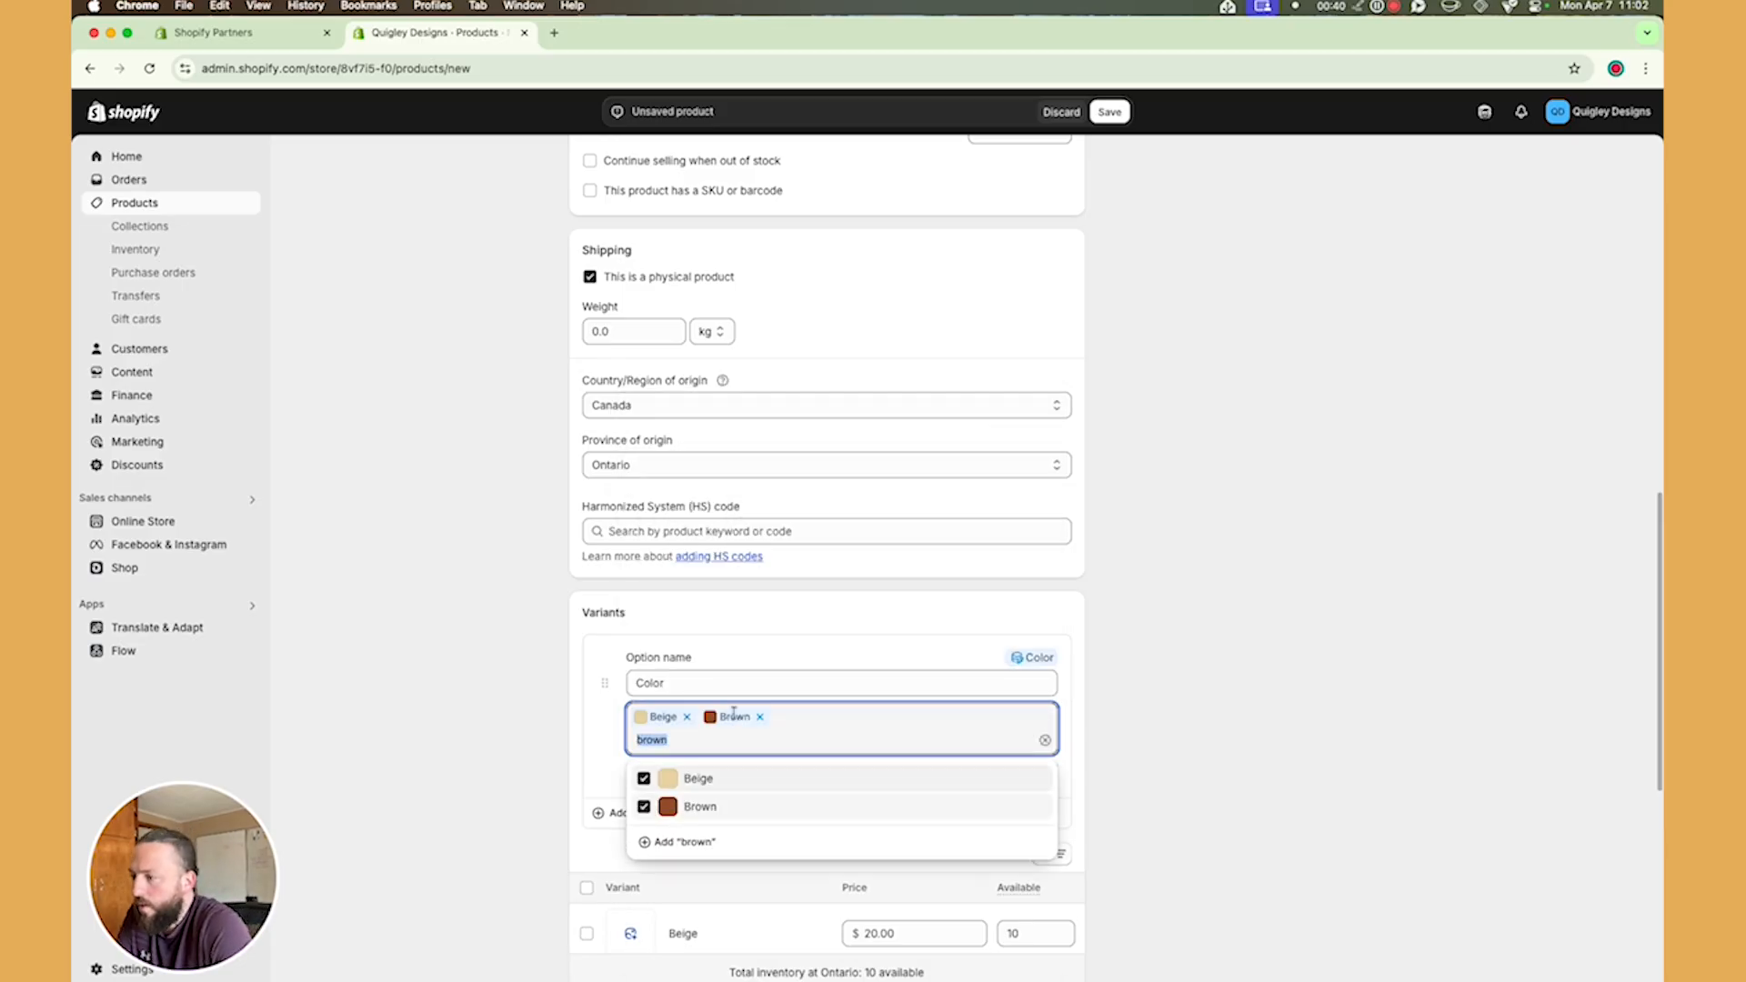
click(521, 717)
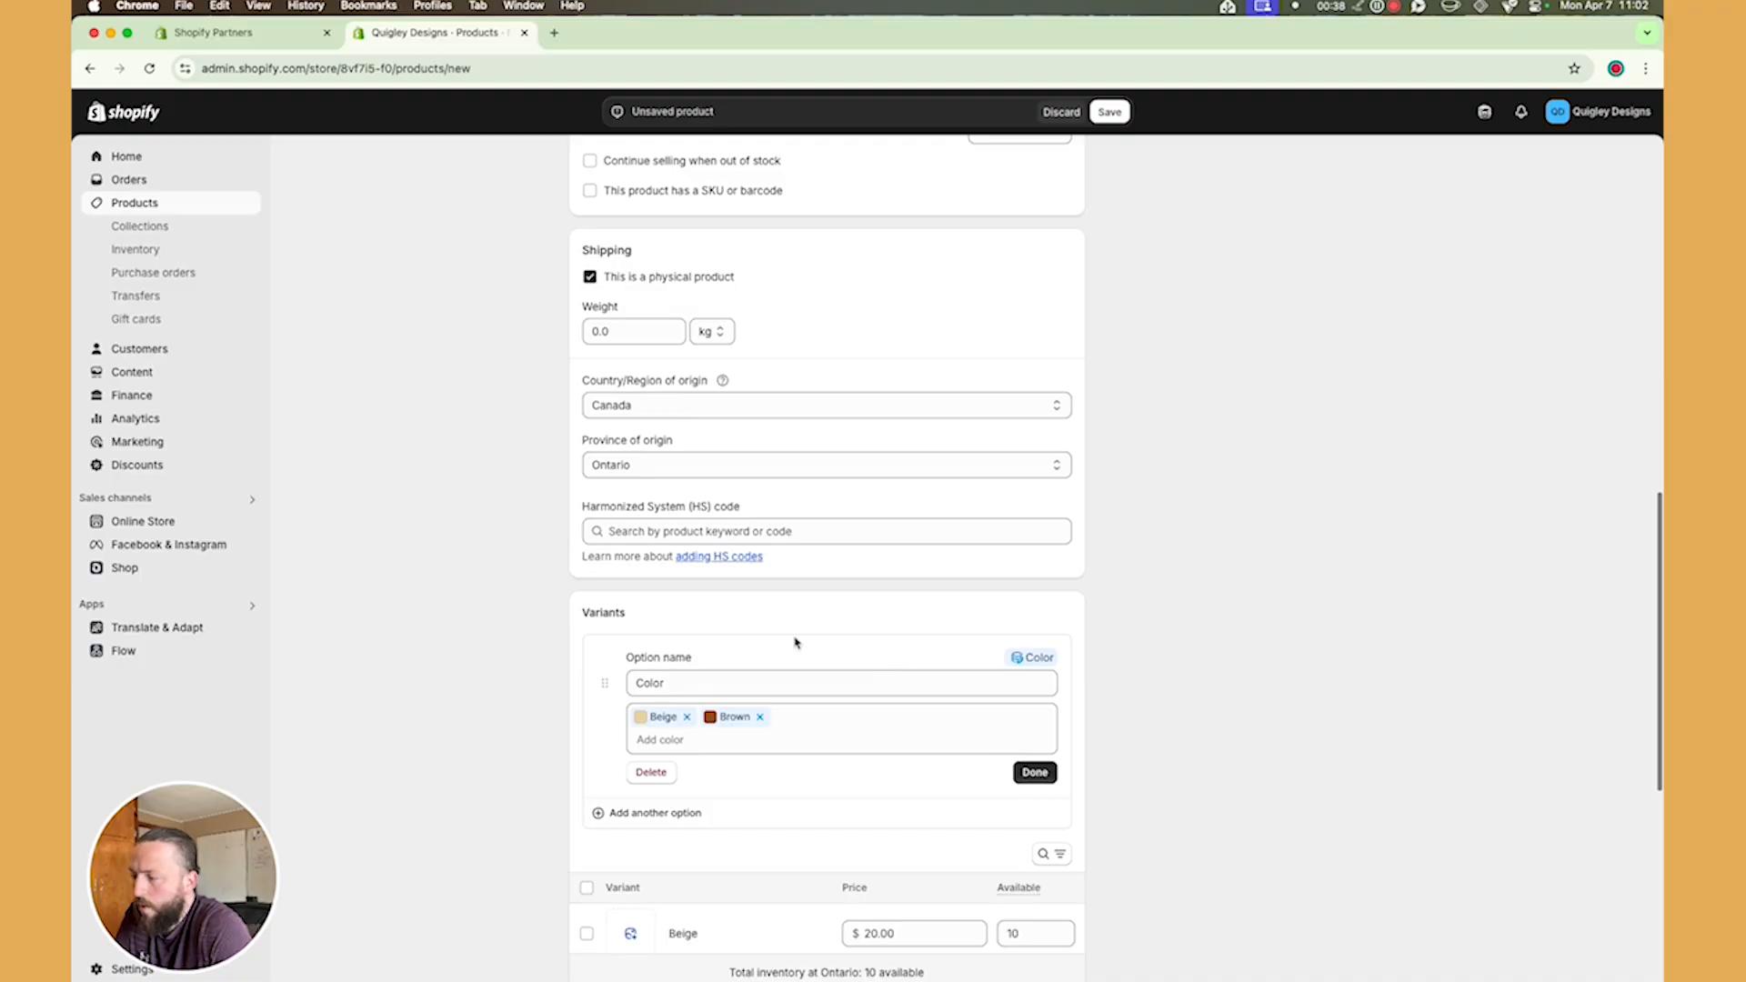
scroll(647, 666, down, 2)
scroll(752, 651, down, 5)
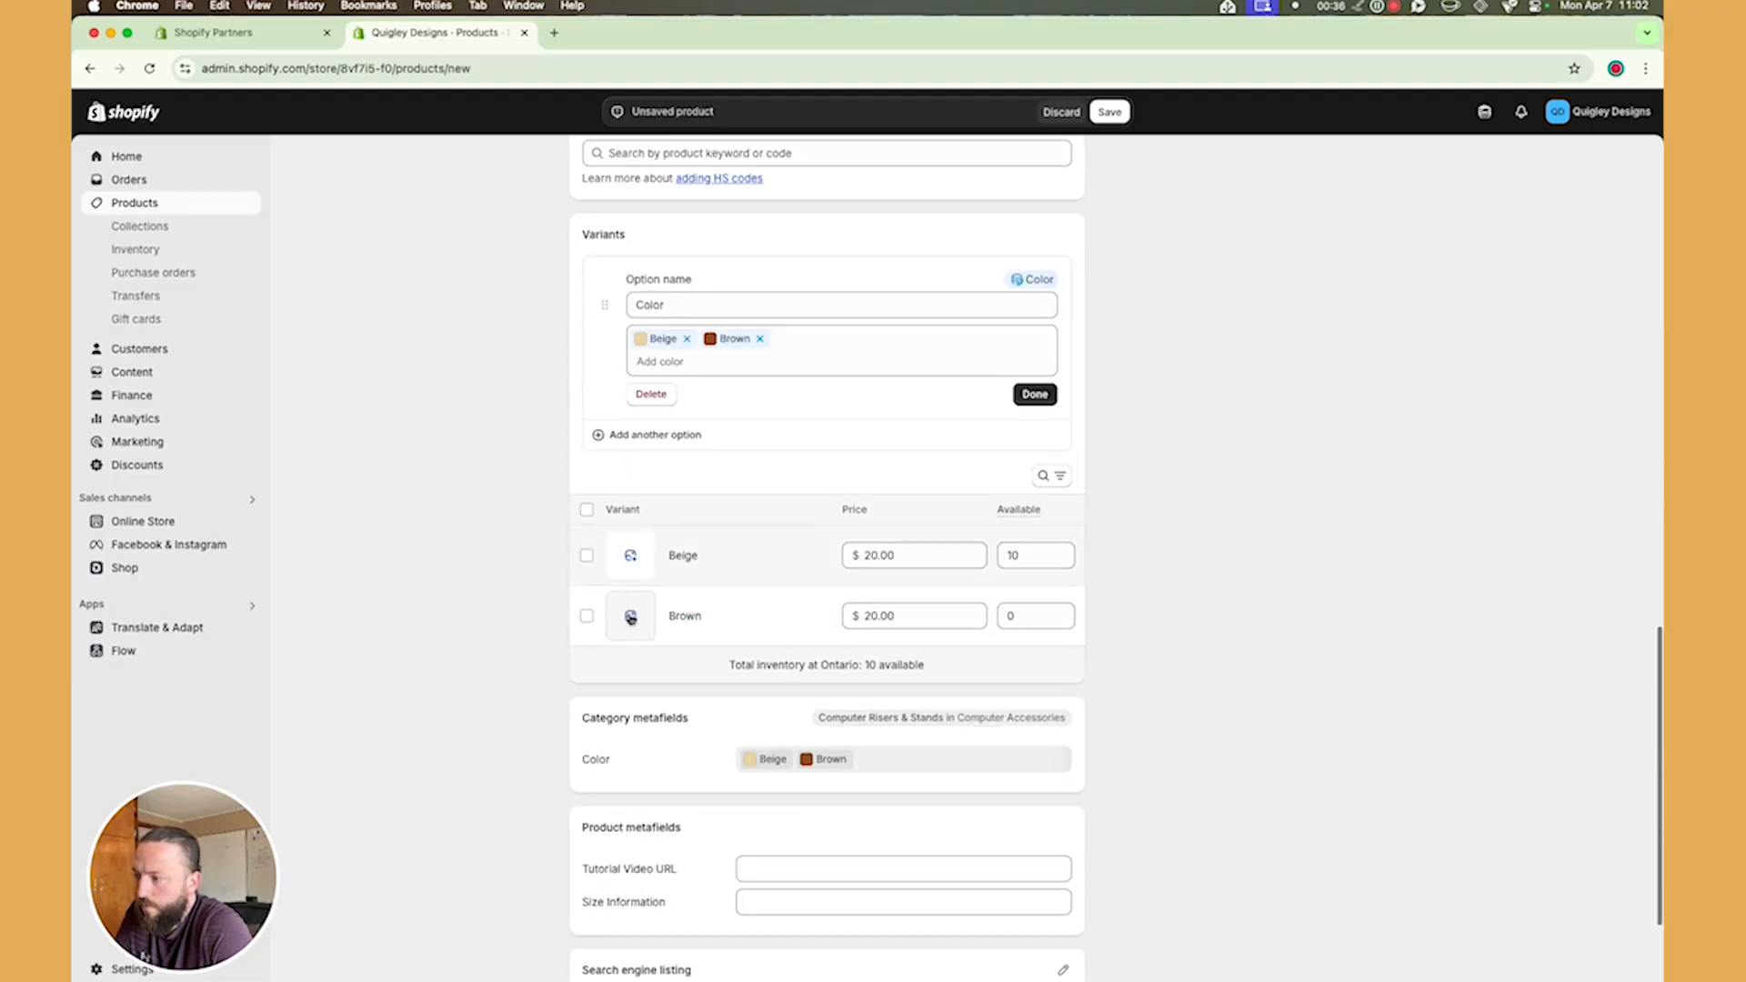
scroll(687, 506, up, 1)
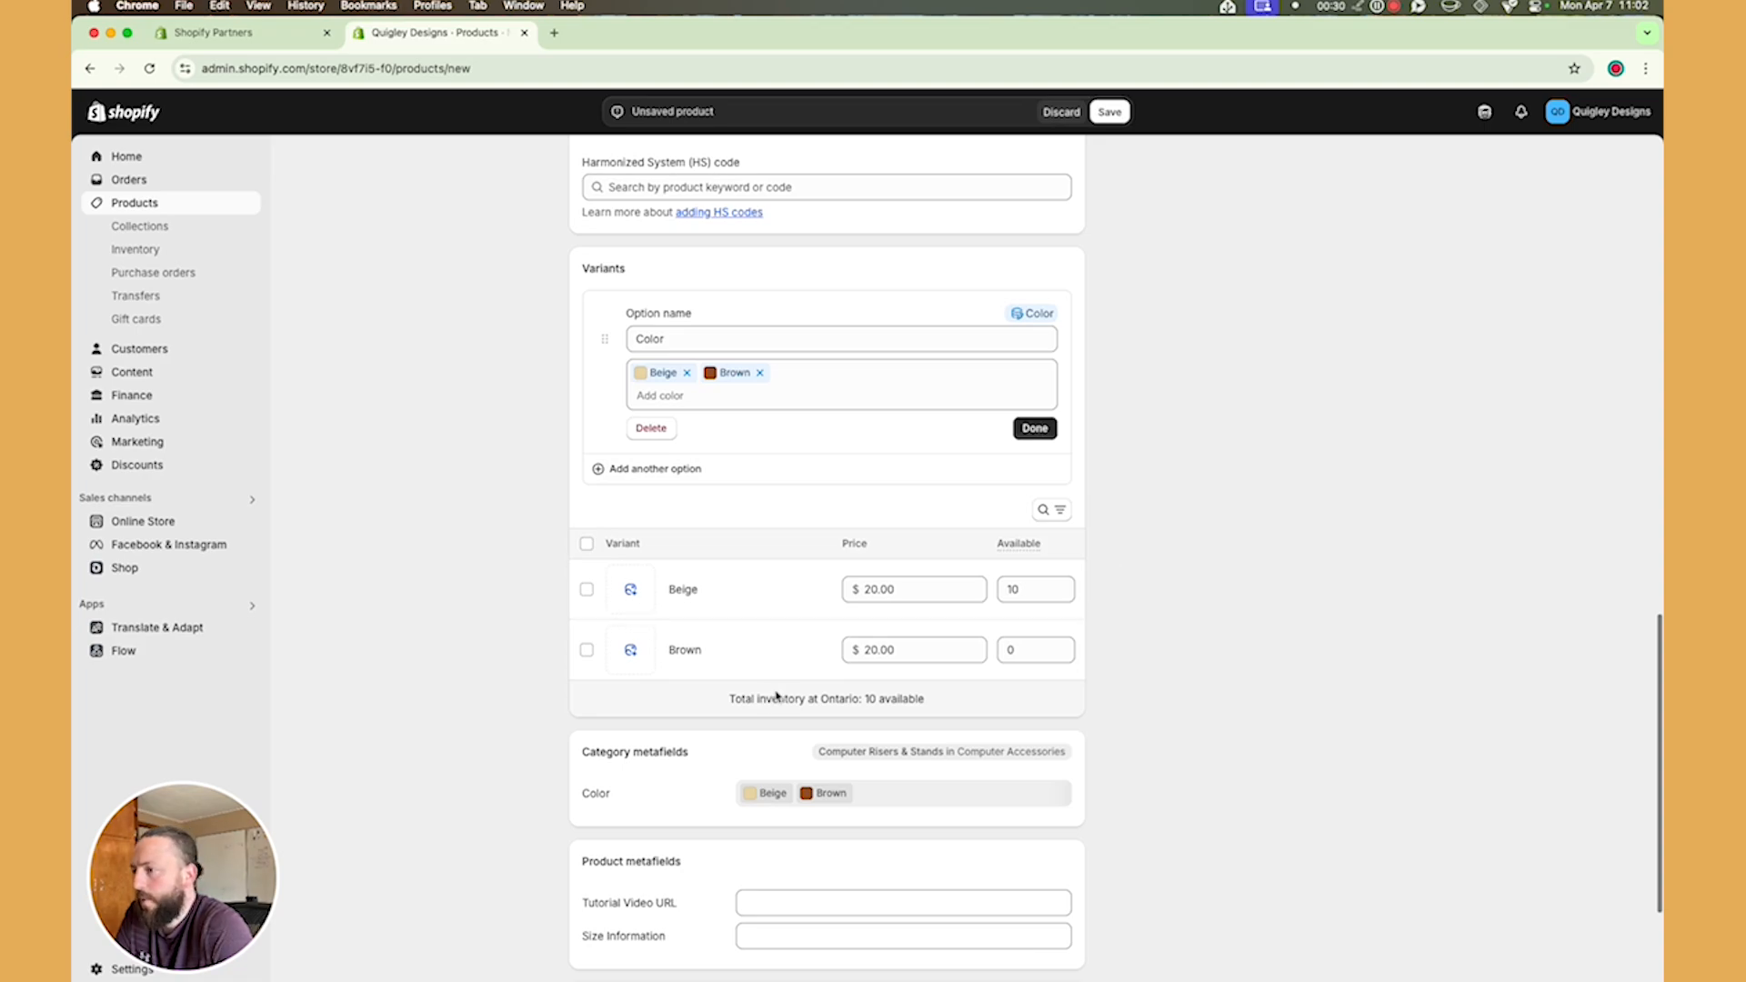
scroll(777, 693, down, 3)
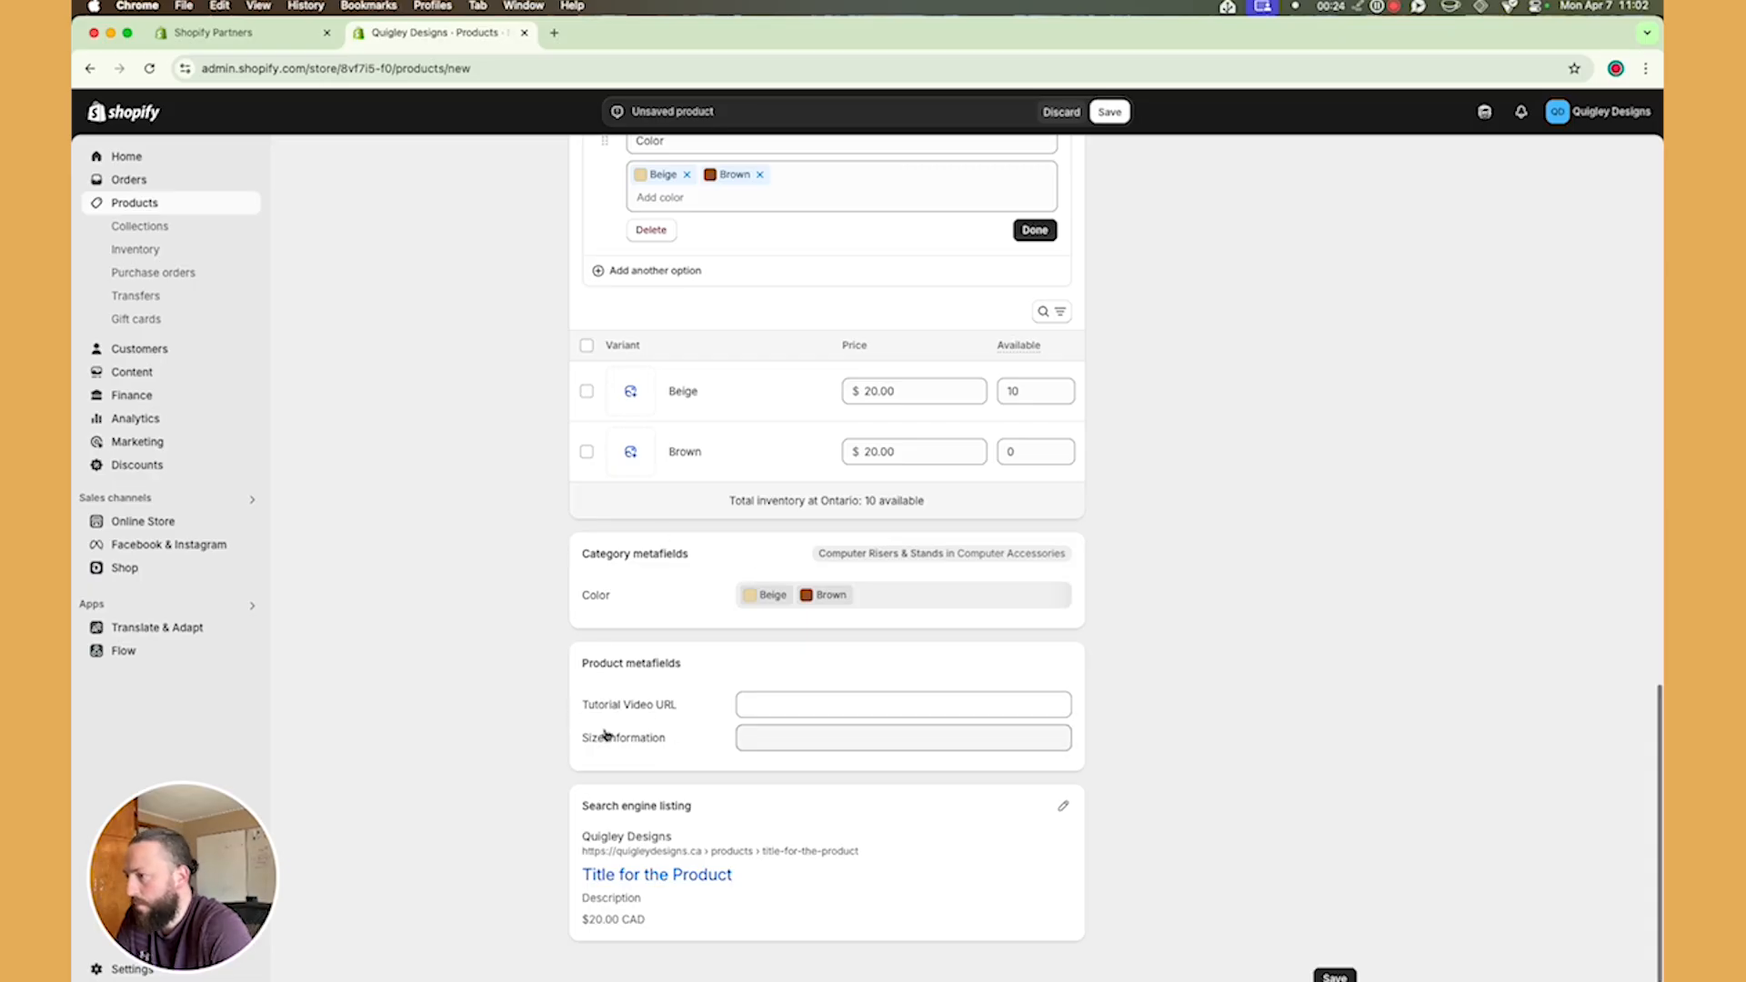
- Set the vendor to Quigley Designs in the product organization details and save the new product
scroll(684, 698, up, 5)
scroll(705, 694, up, 15)
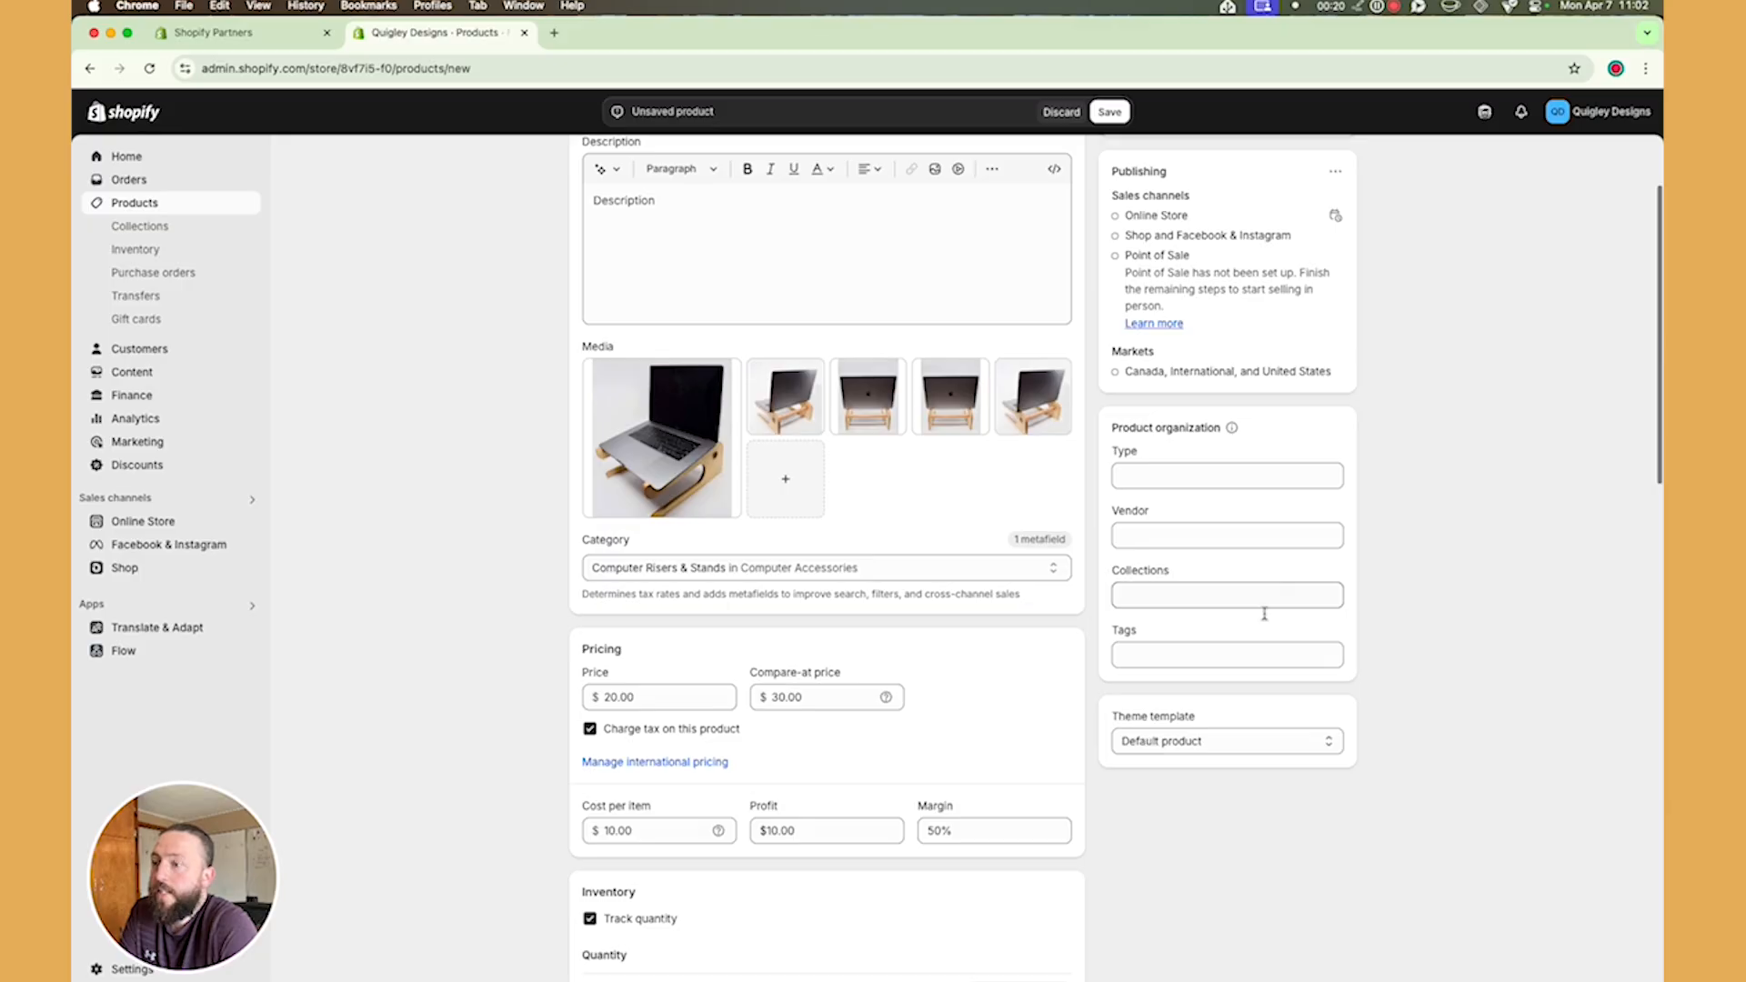
click(1165, 656)
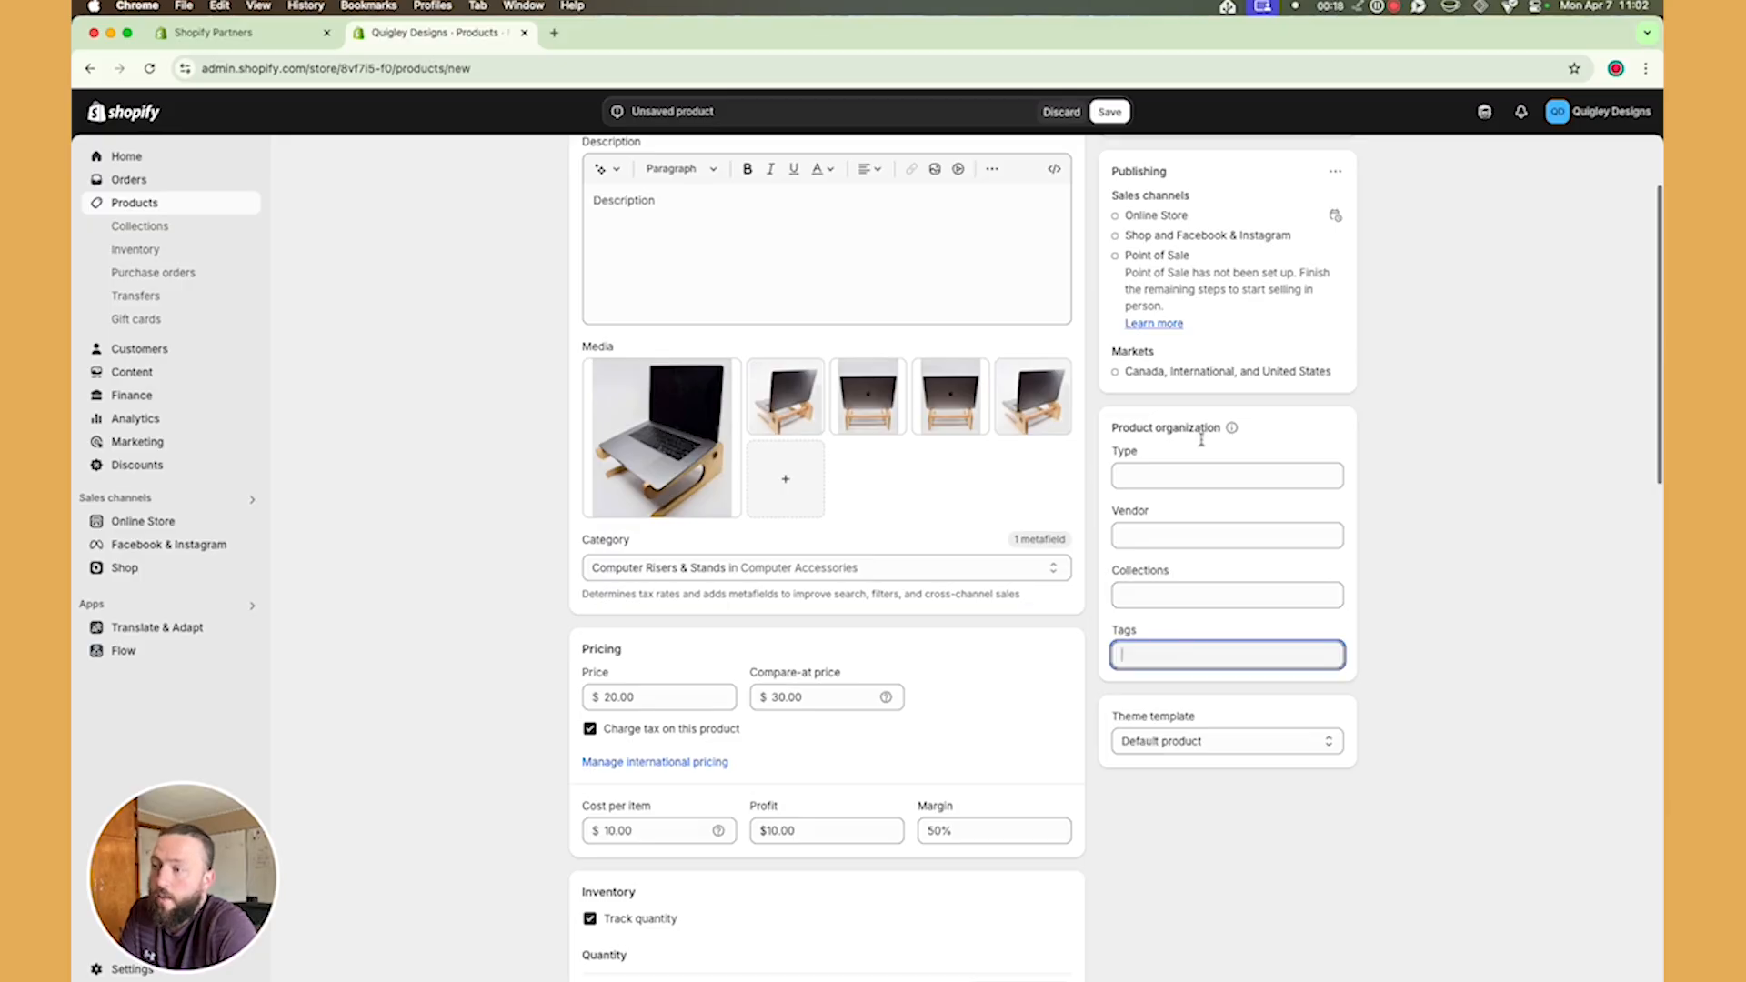
click(1127, 475)
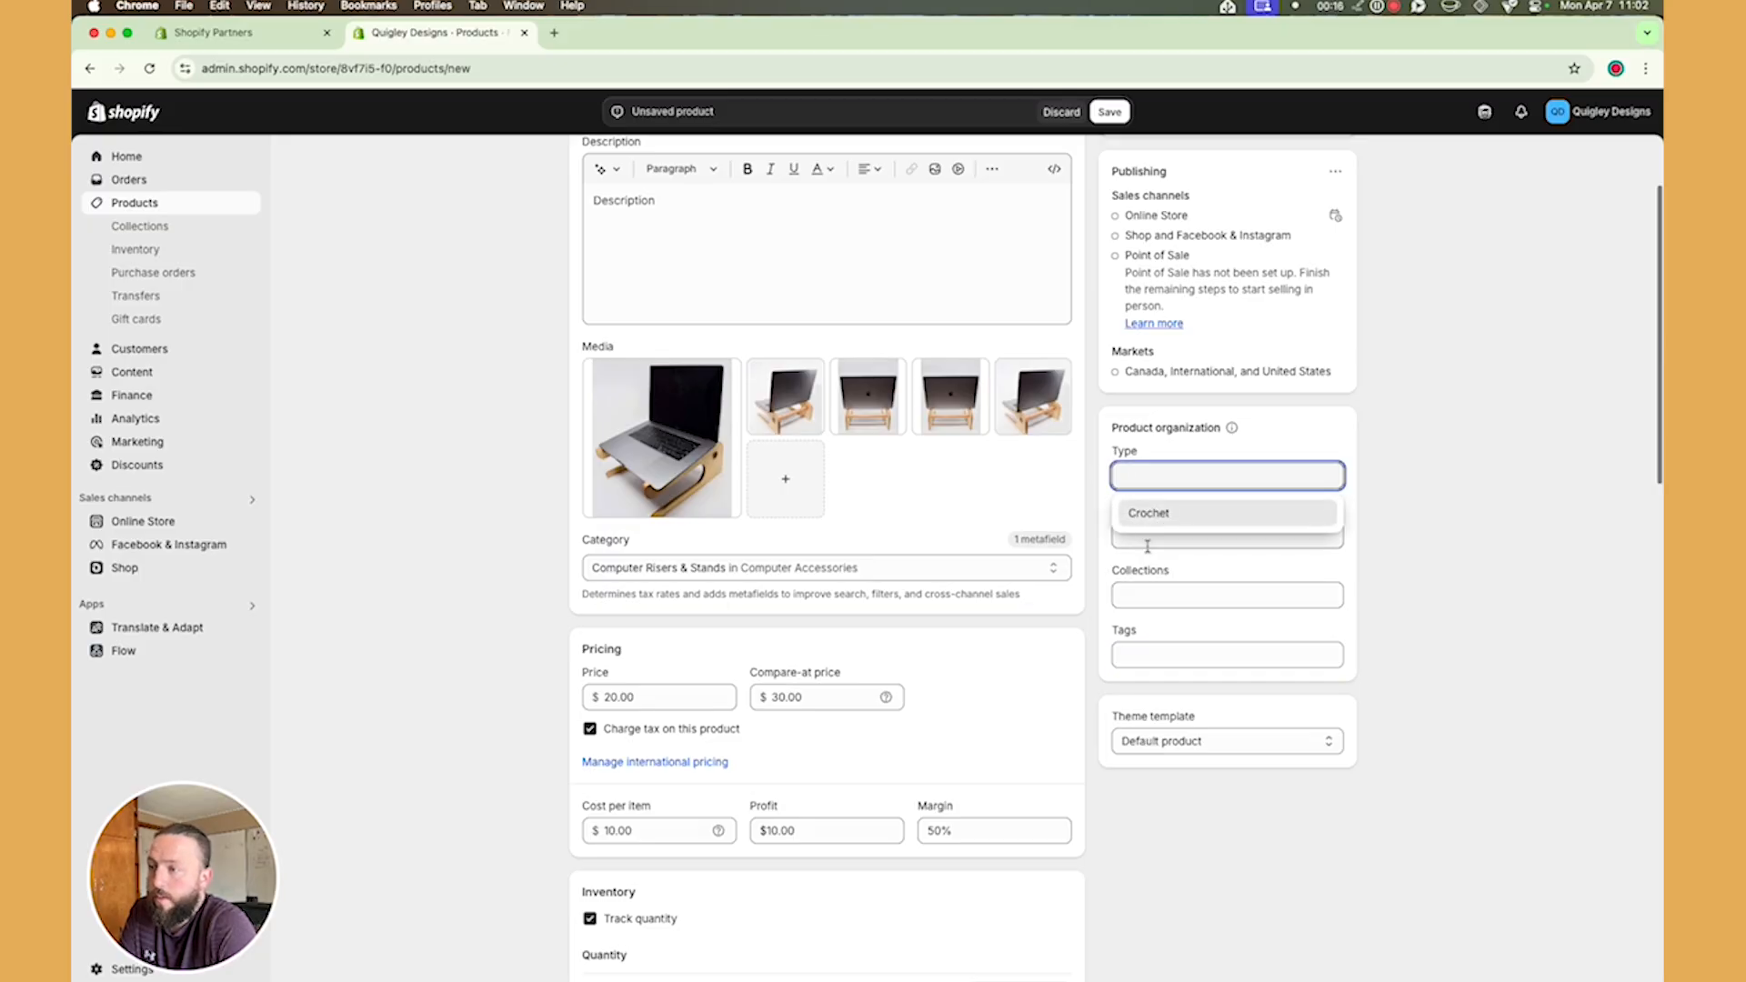
click(1149, 539)
click(1185, 602)
click(1192, 651)
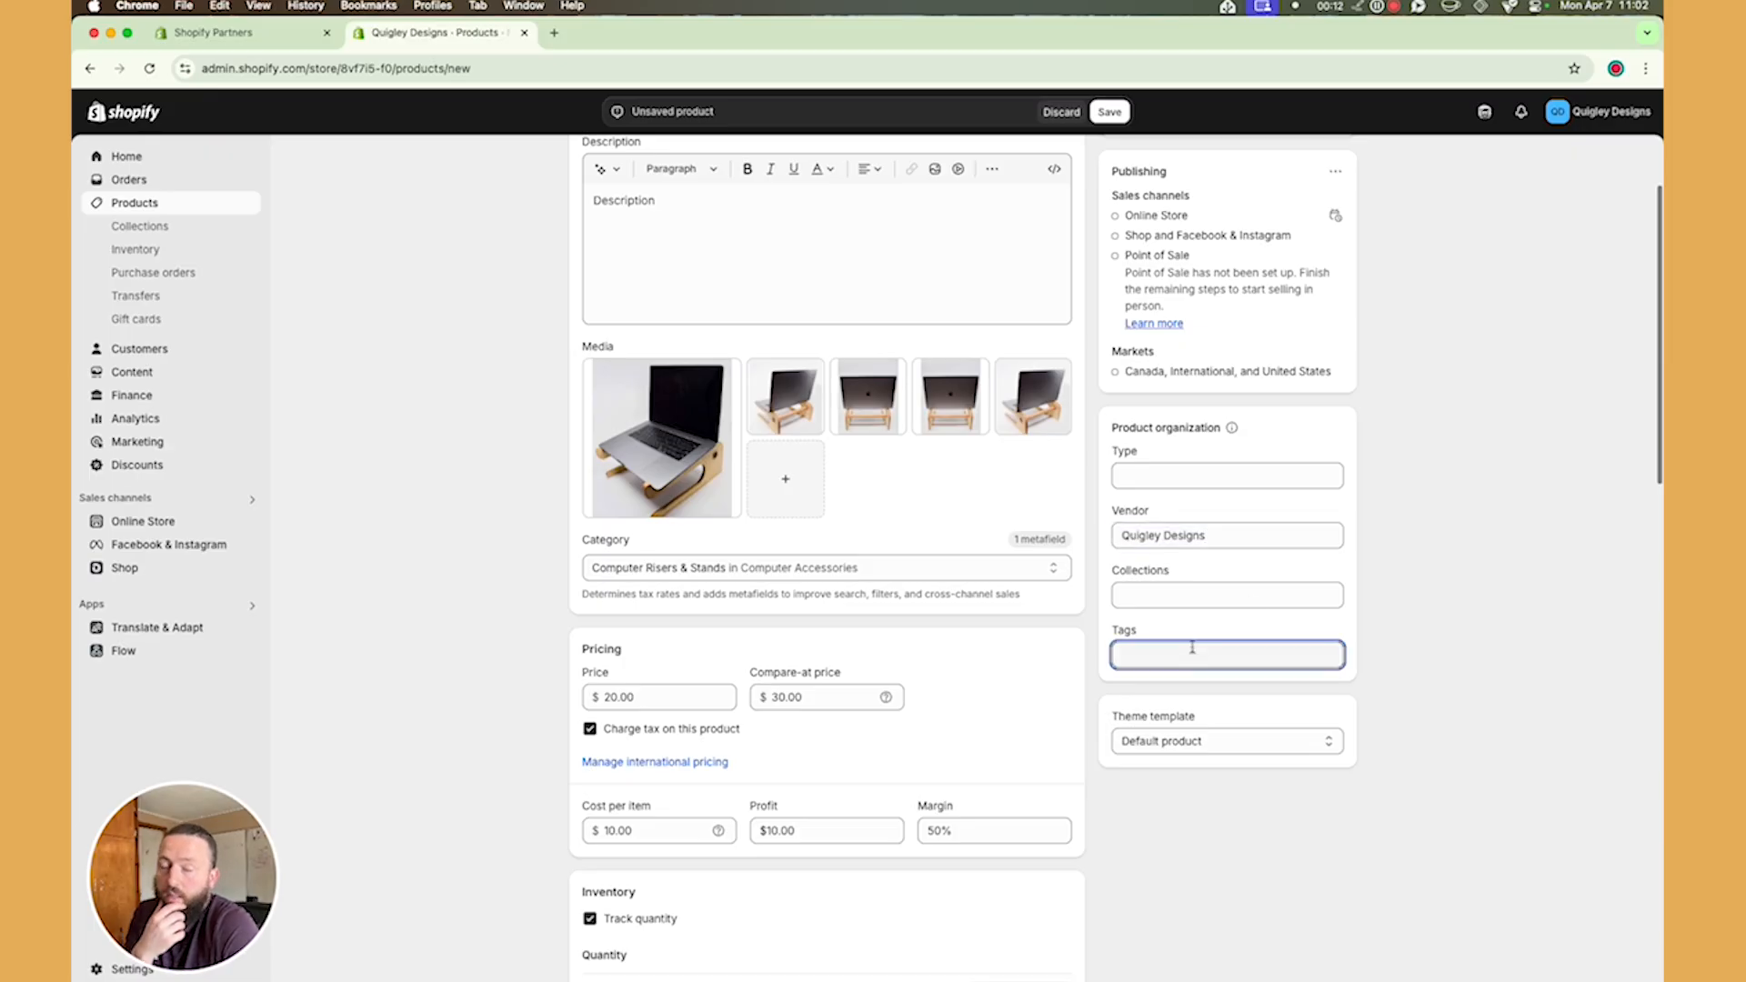
scroll(1192, 648, up, 3)
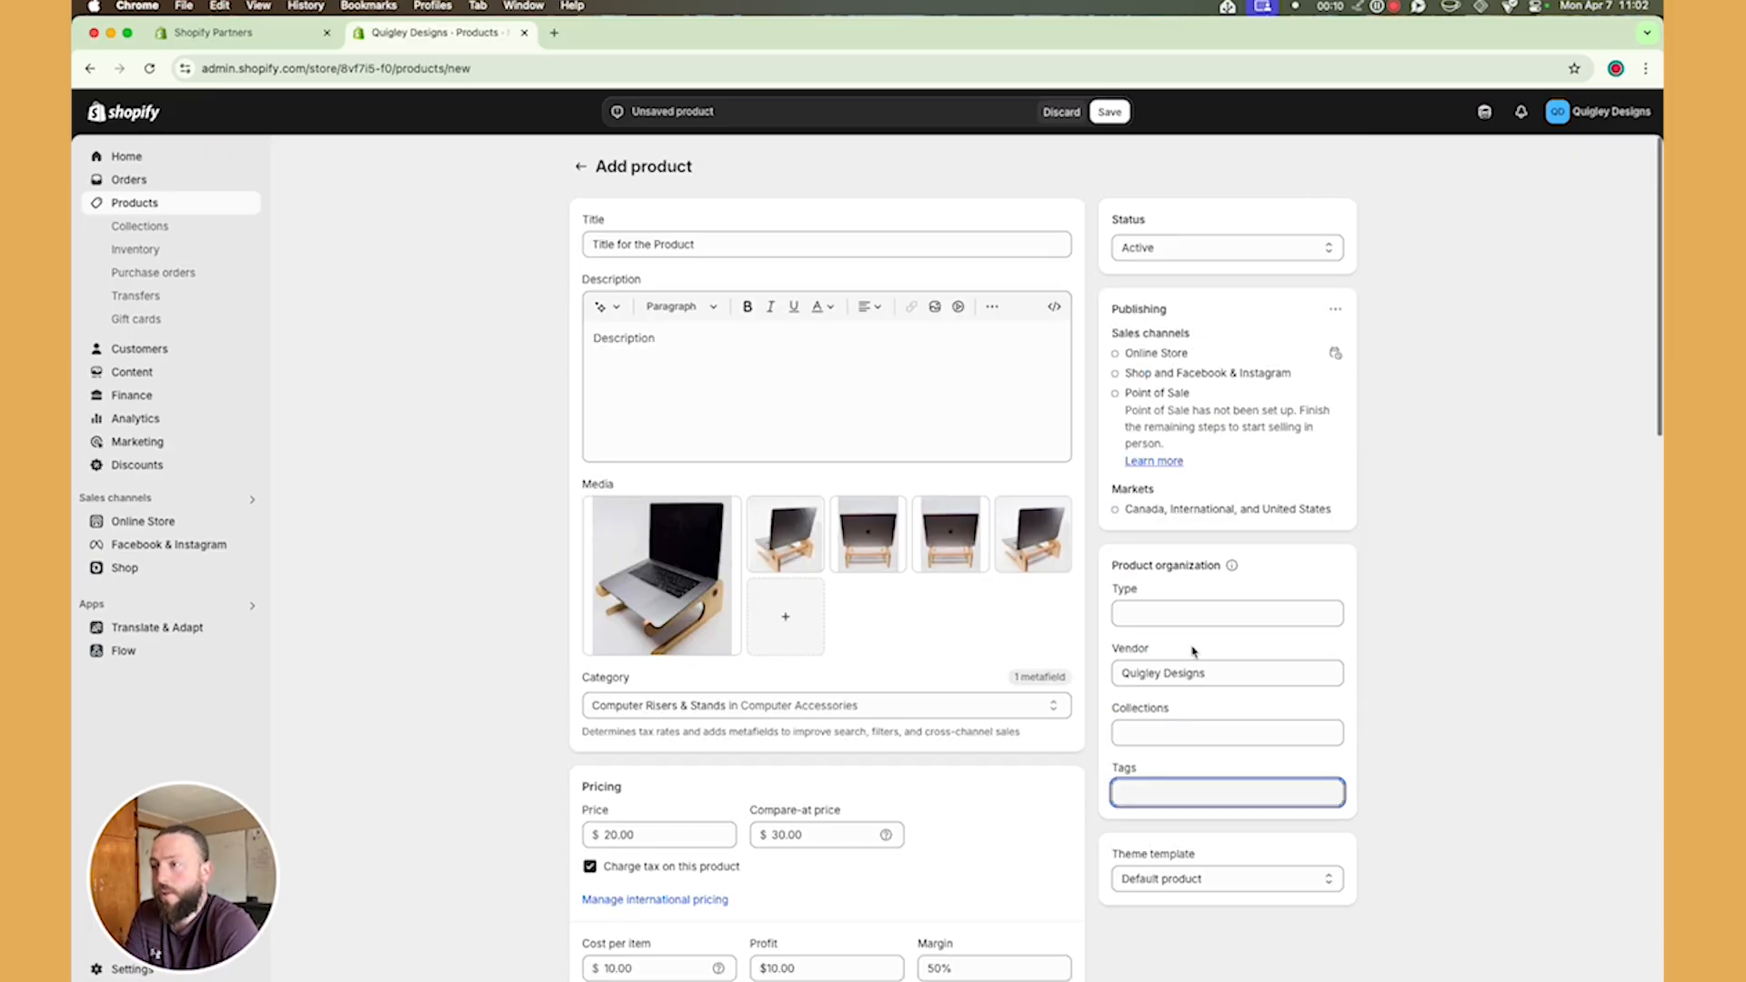
click(1109, 110)
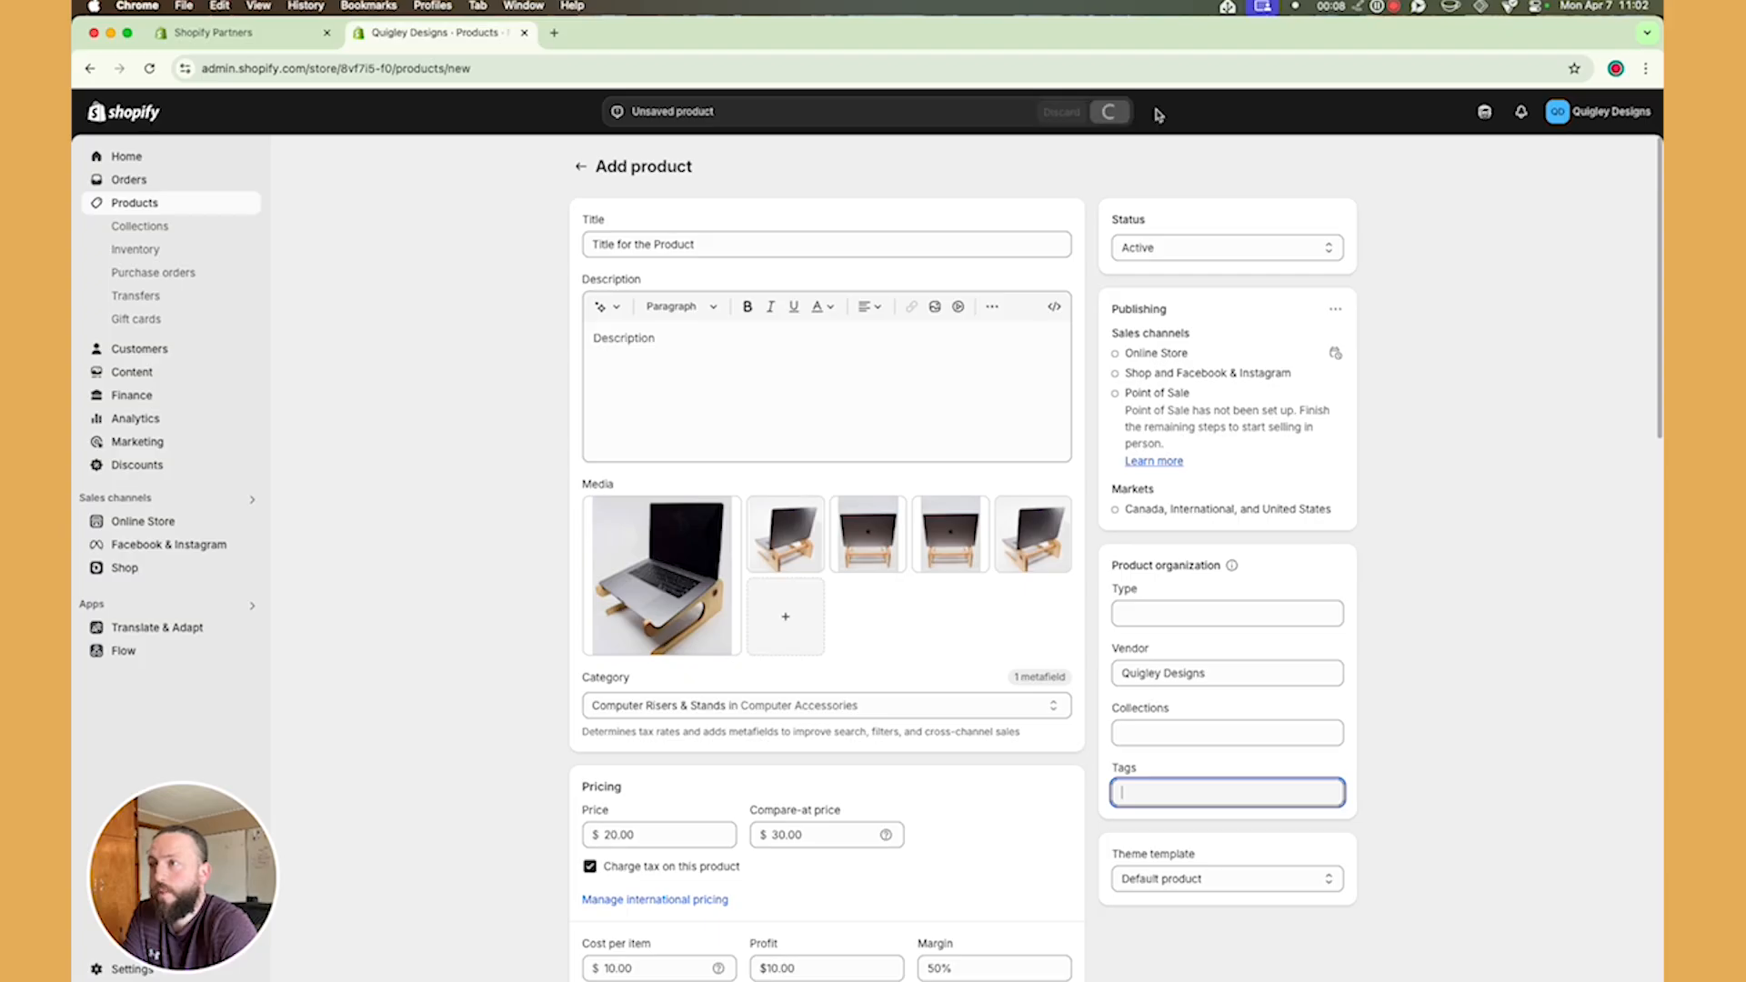